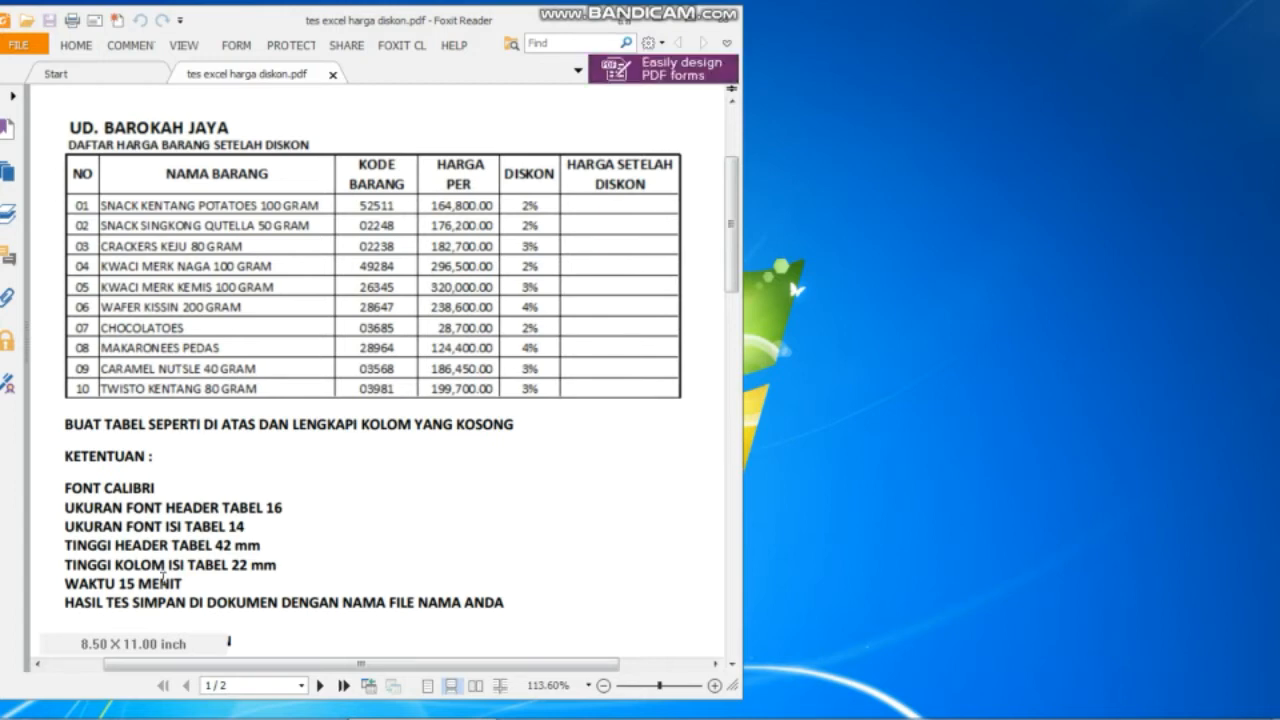
# Start a blank Excel workbook beside the PDF task sheet and stretch its window taller.
pyautogui.moveTo(175, 716)
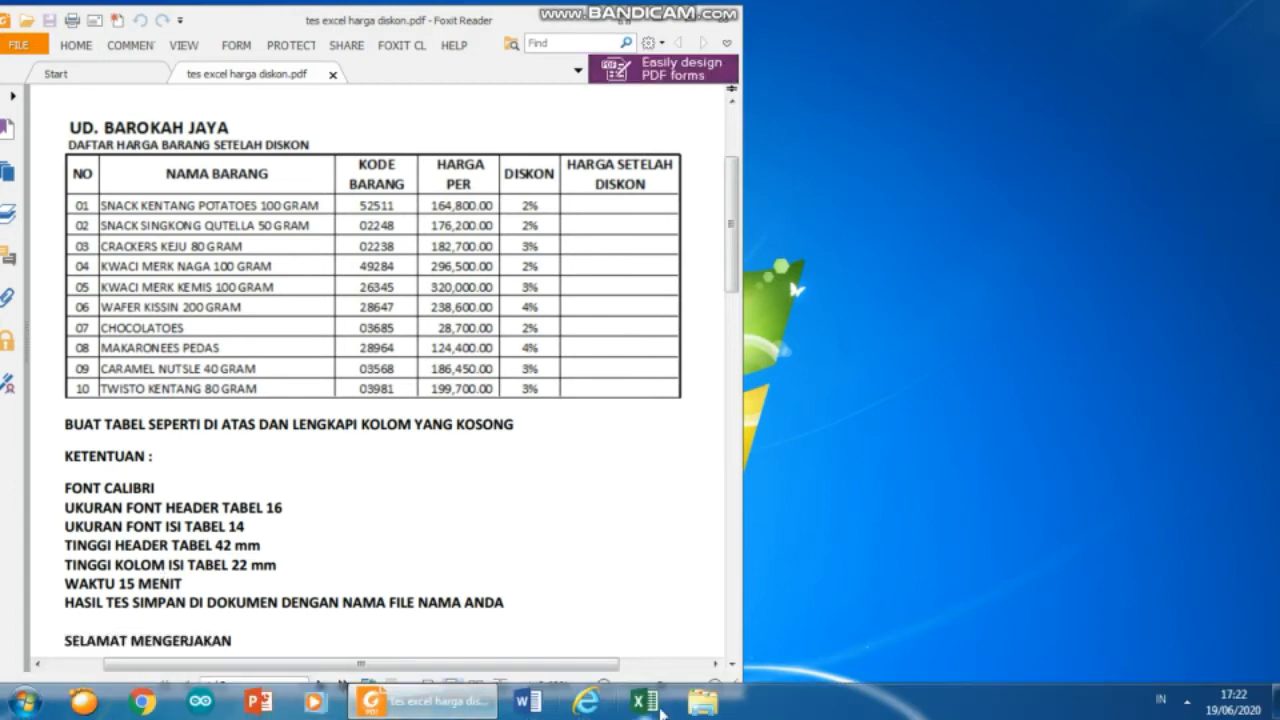
pyautogui.click(646, 705)
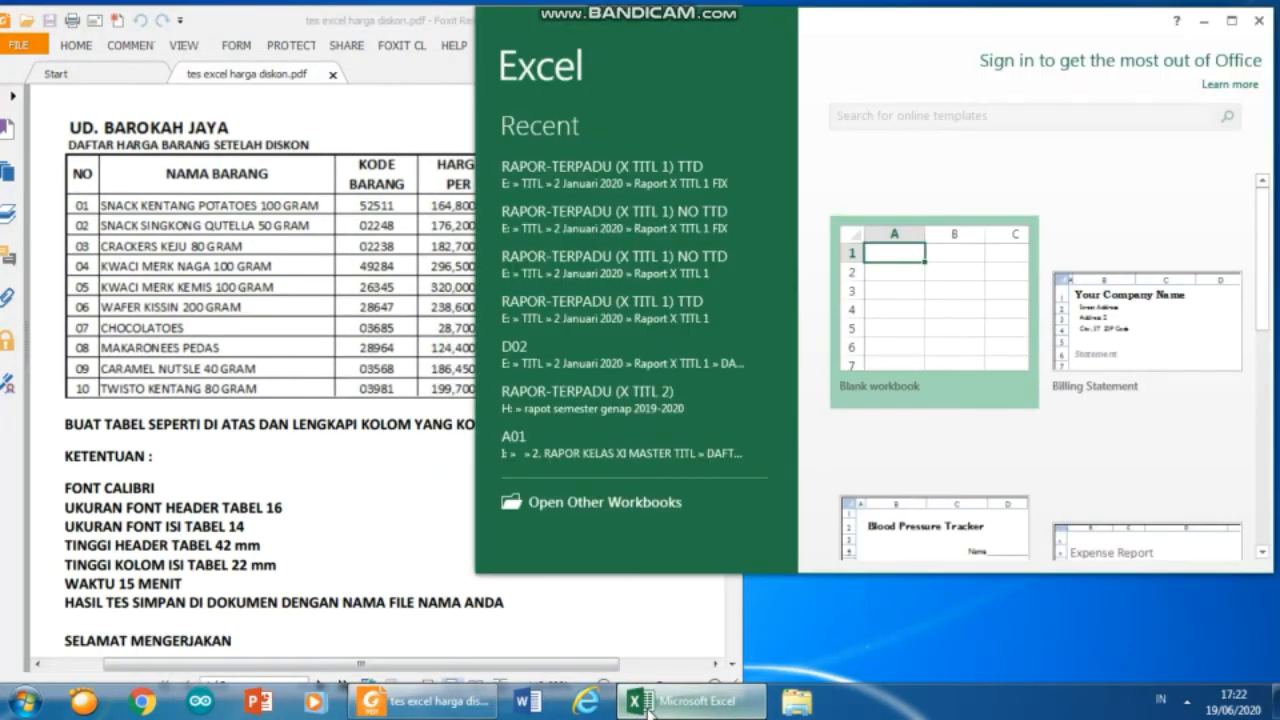
pyautogui.click(920, 297)
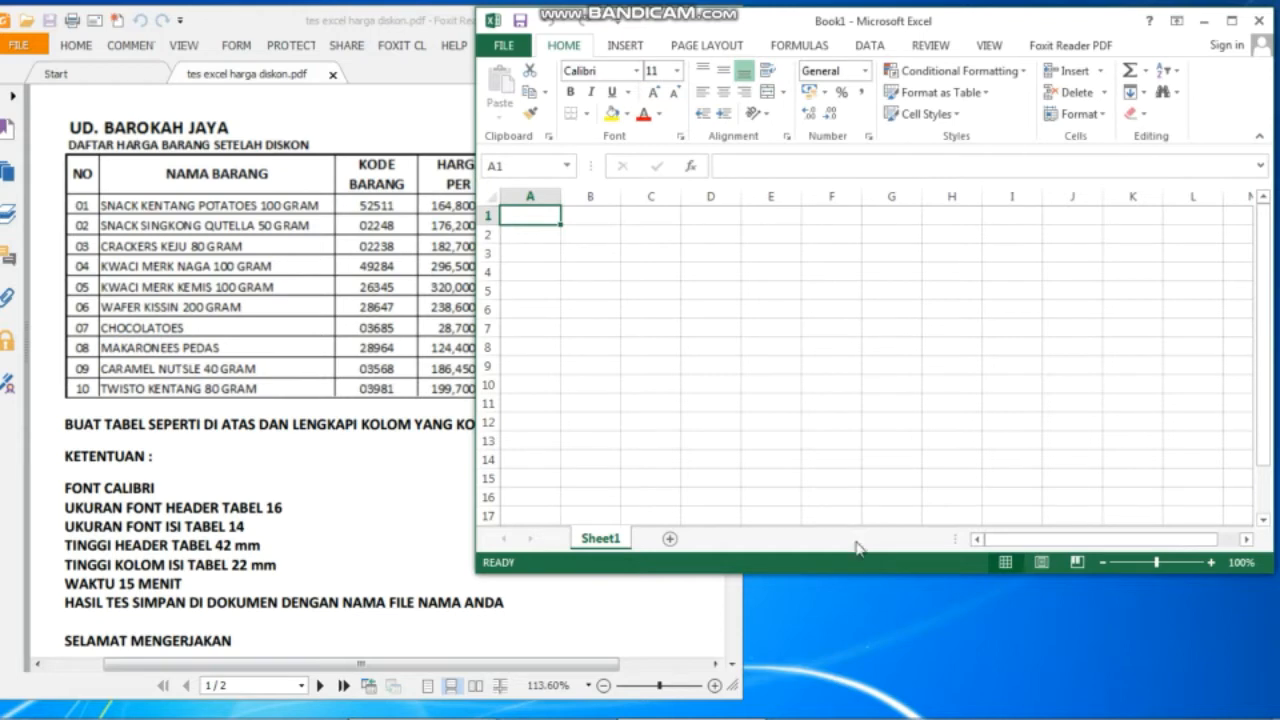
pyautogui.moveTo(861, 573); pyautogui.dragTo(868, 657)
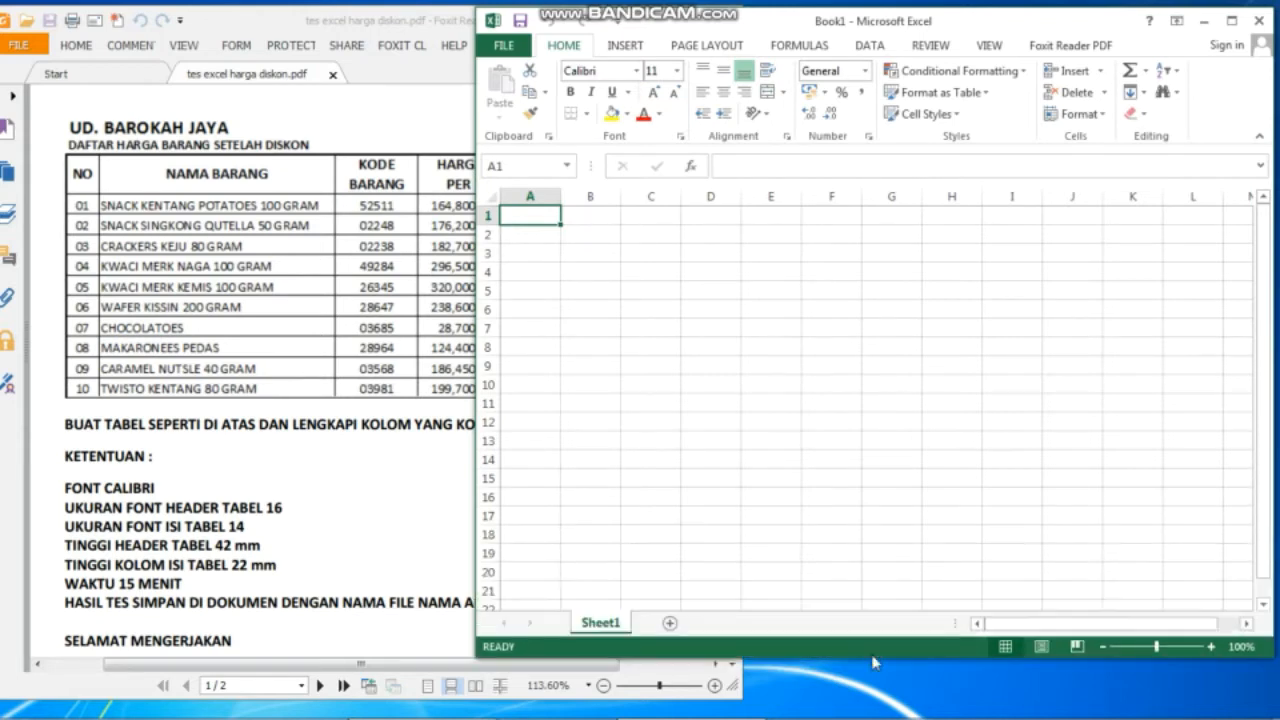
pyautogui.click(537, 253)
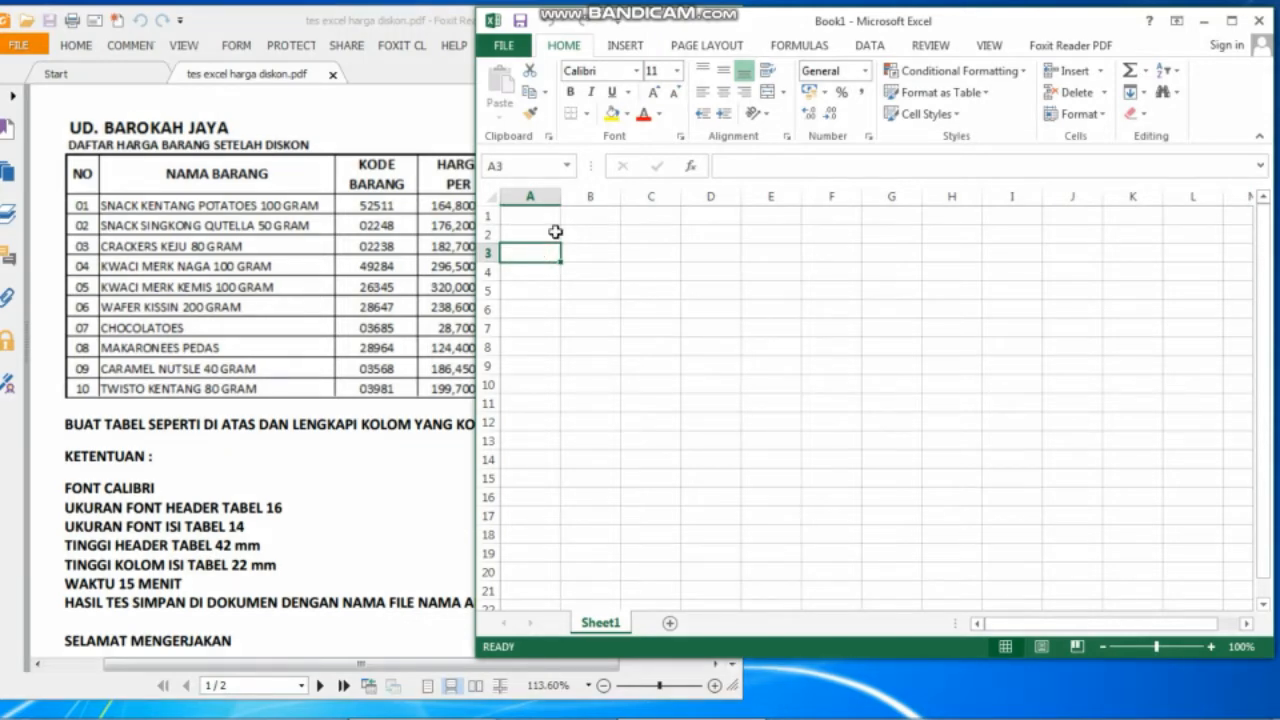
# Enter the headers NO, NAMA BARANG and KODE BARANG in A3:C3.
pyautogui.write('n')
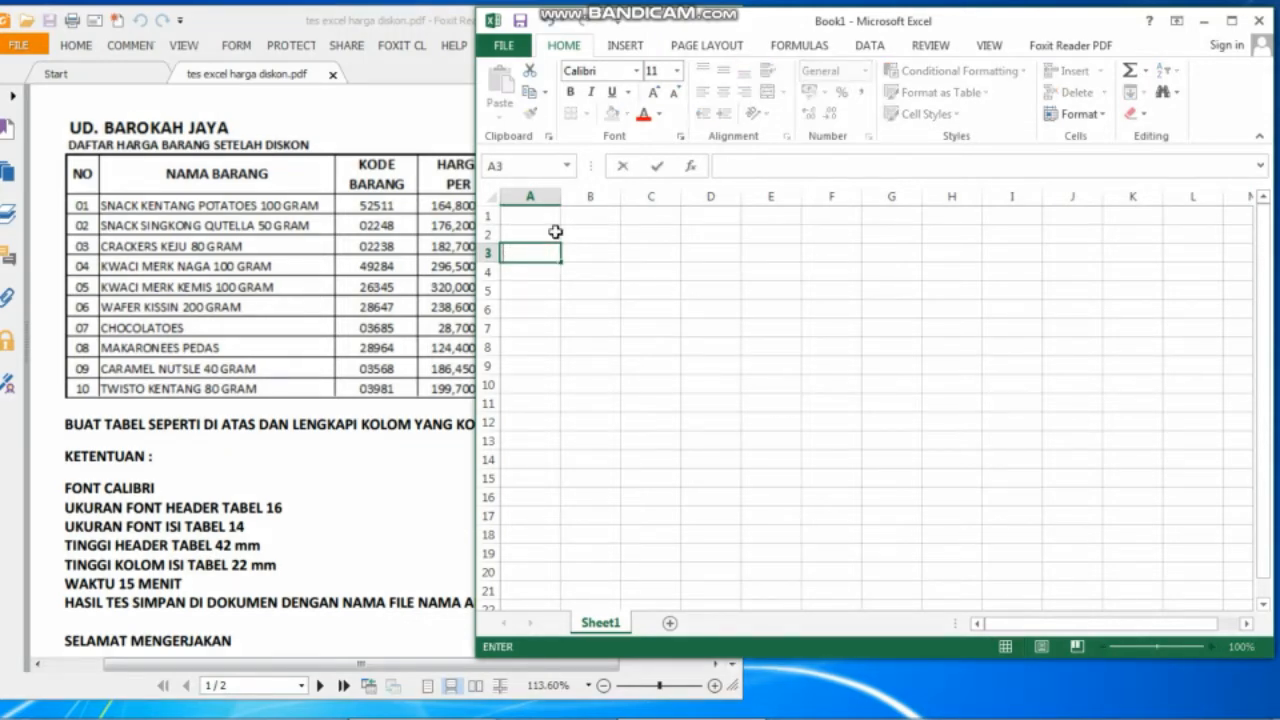
pyautogui.write('NO')
pyautogui.press('Tab')
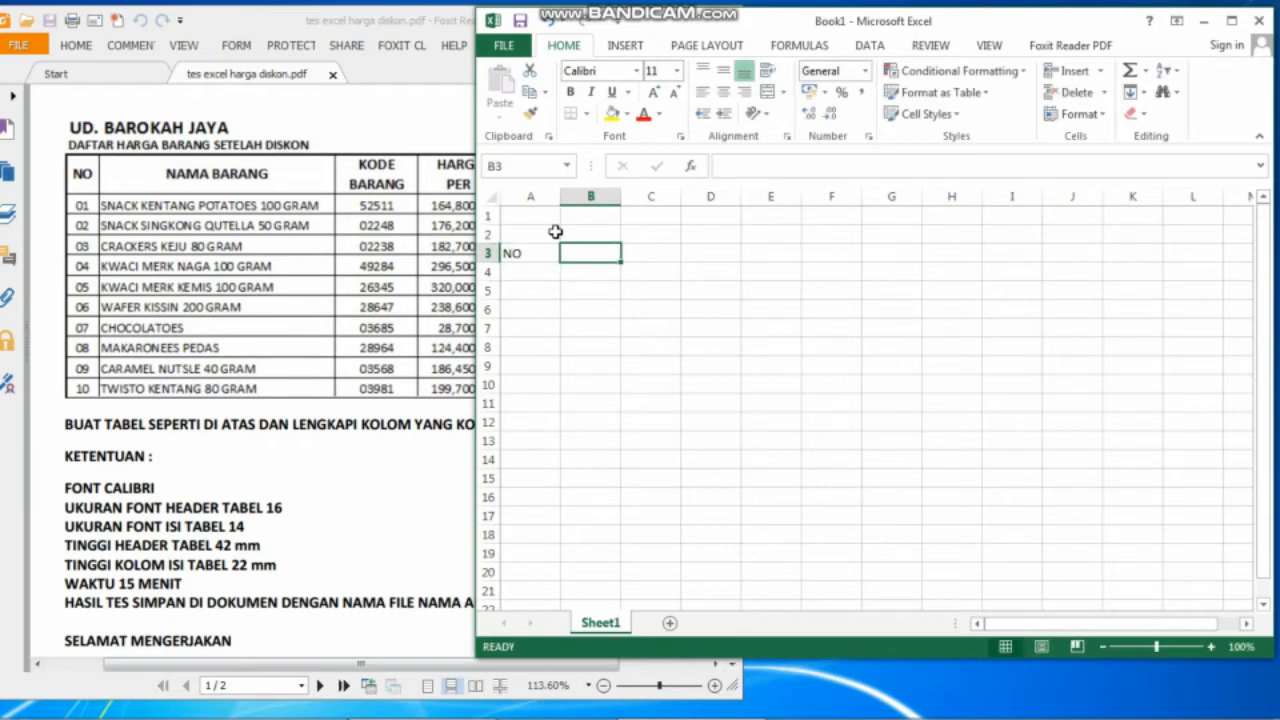
pyautogui.write('NAMA ')
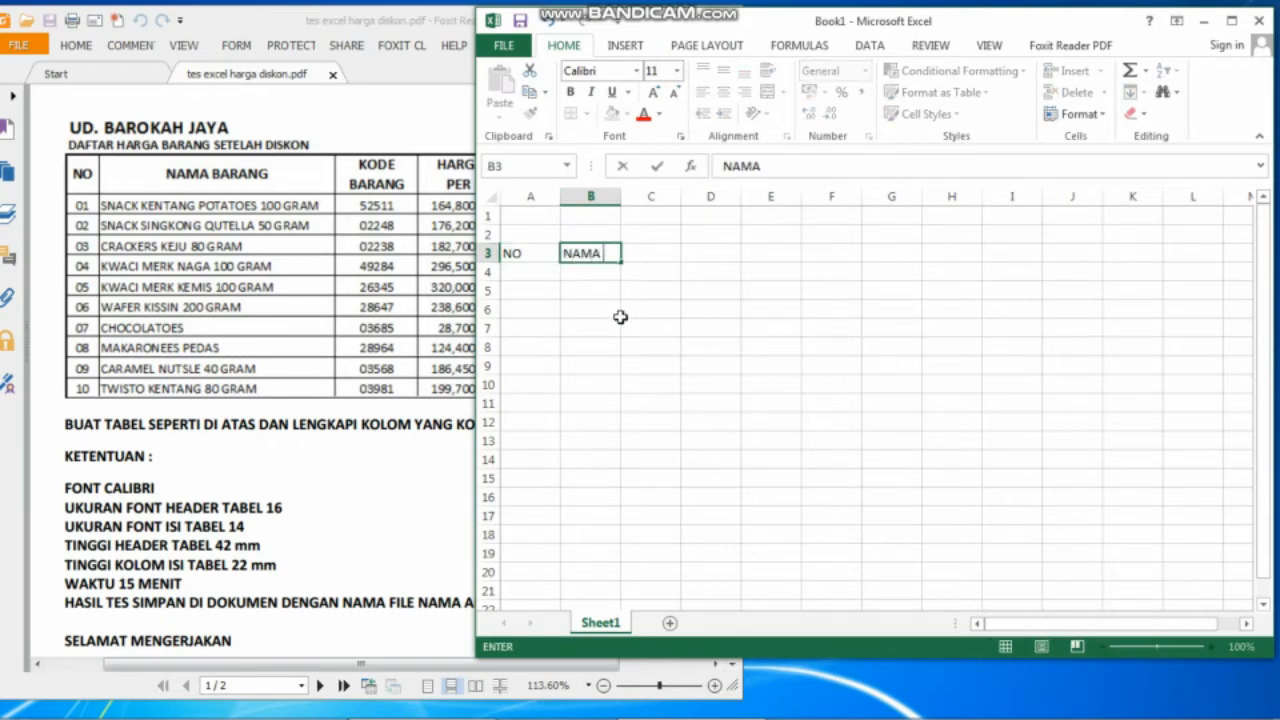
pyautogui.write('BARANG')
pyautogui.press('Tab')
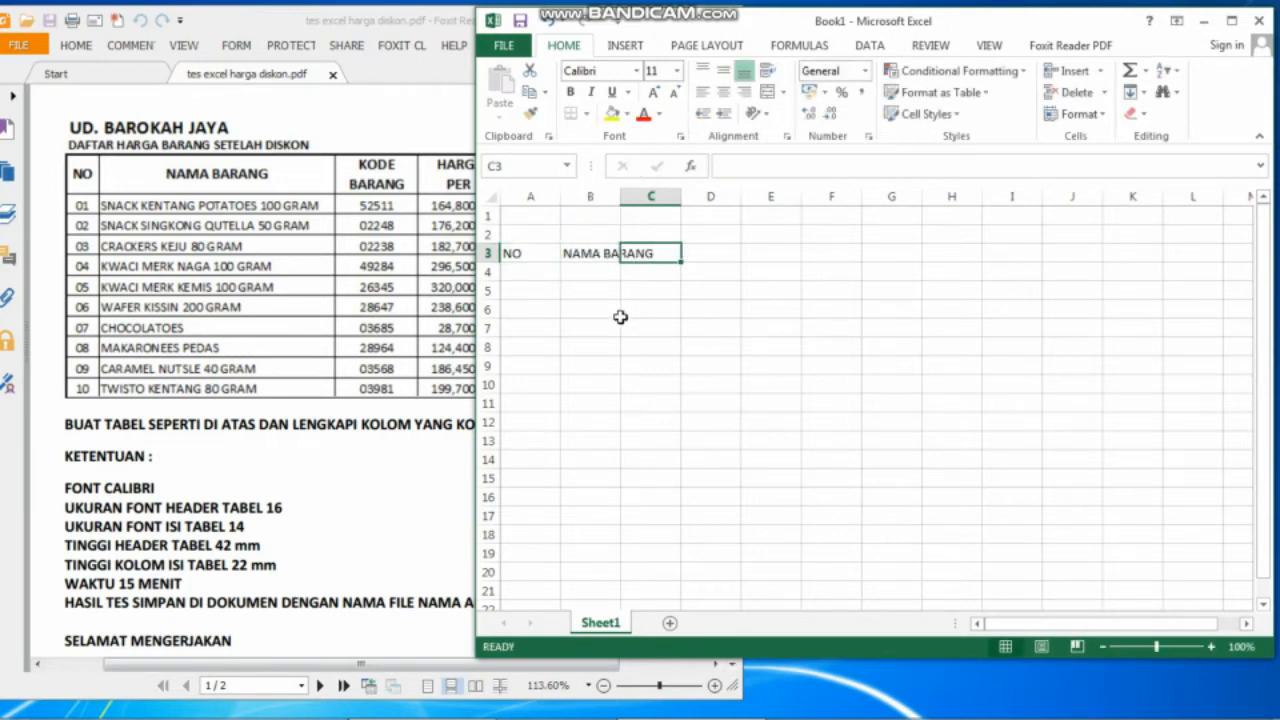
pyautogui.write('KODE BARANG')
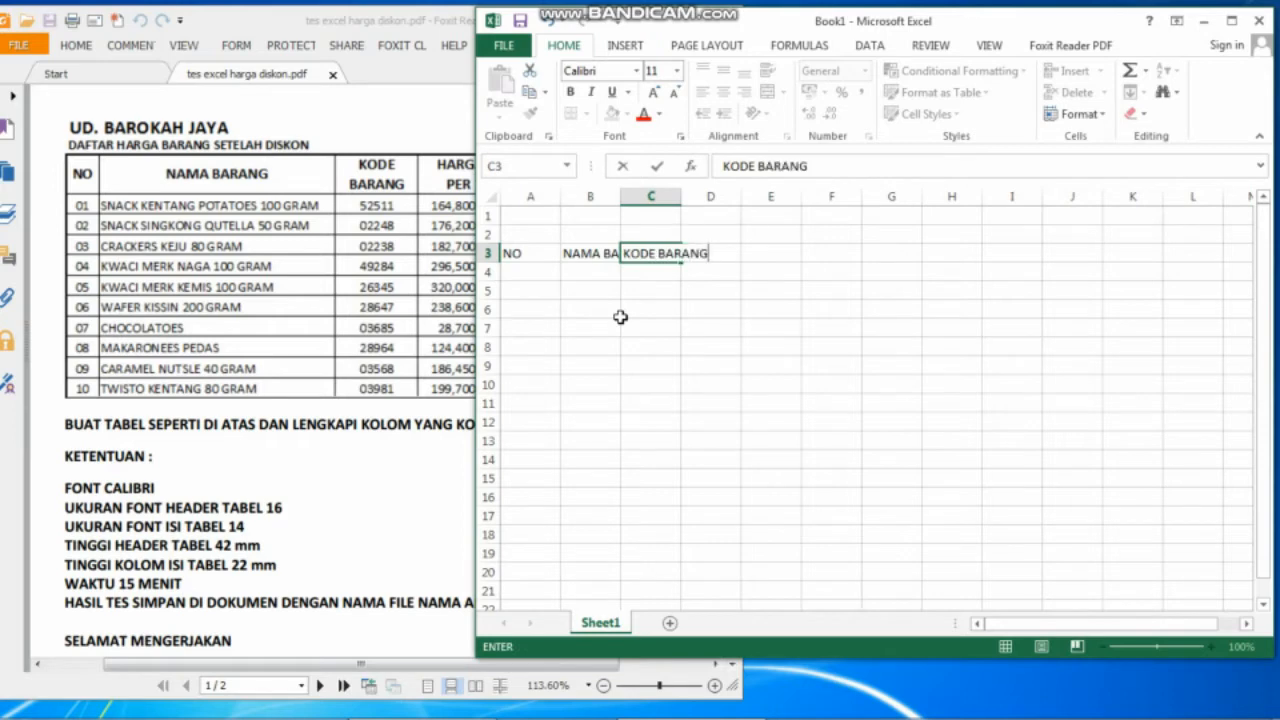
pyautogui.press('Tab')
# Add the headers HARGA PER, DISKON and HARGA SETELAH DISKON in D3:F3.
pyautogui.write('HARGA PER')
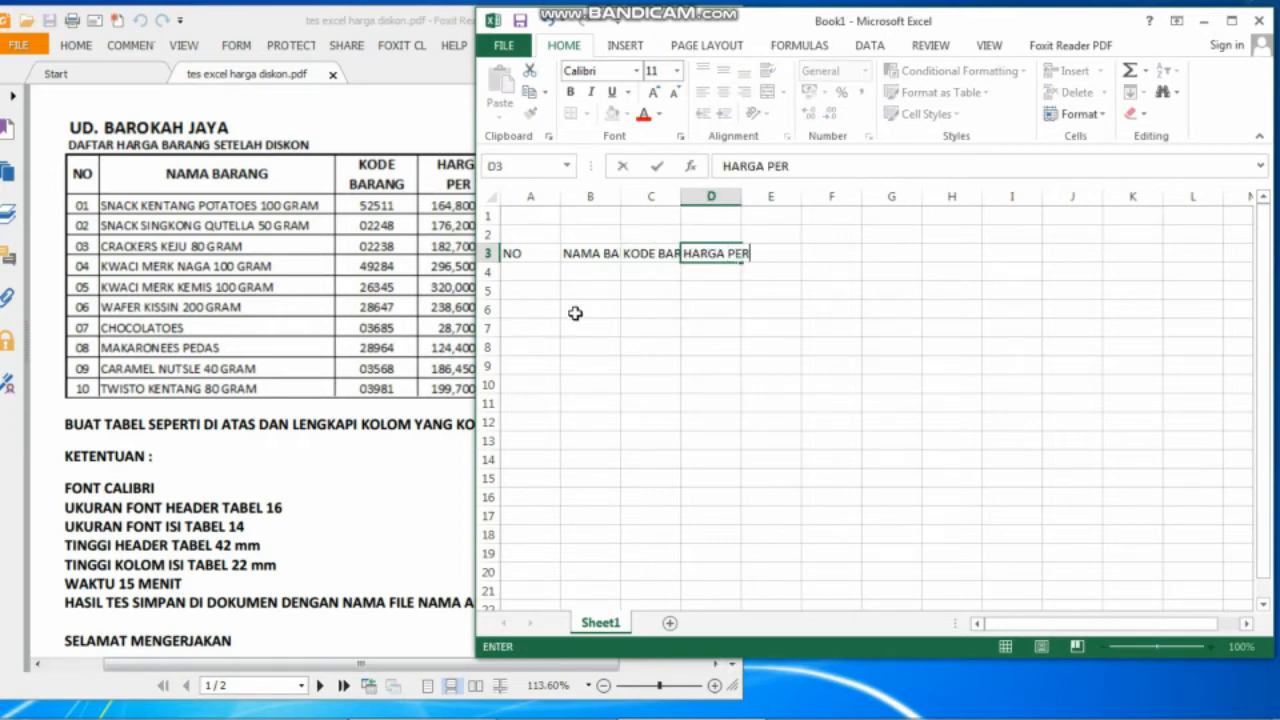
pyautogui.click(314, 289)
pyautogui.click(1014, 376)
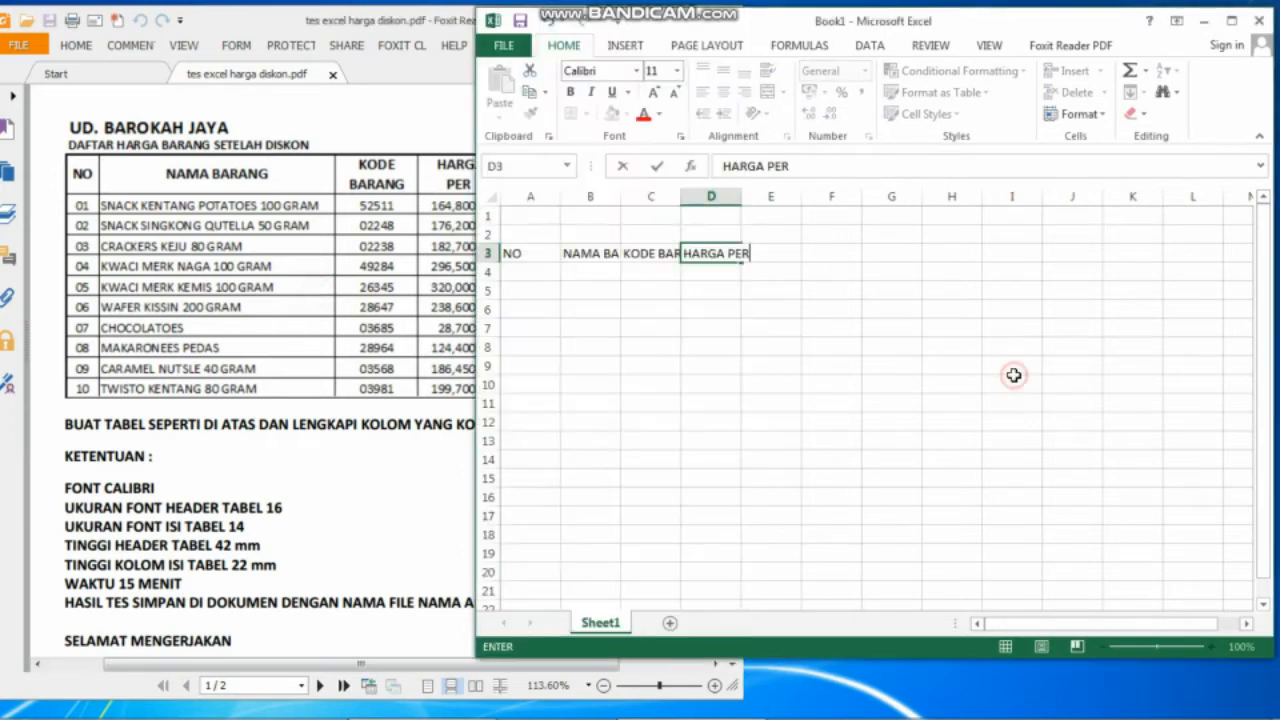
pyautogui.press('Tab')
pyautogui.write('DISKON')
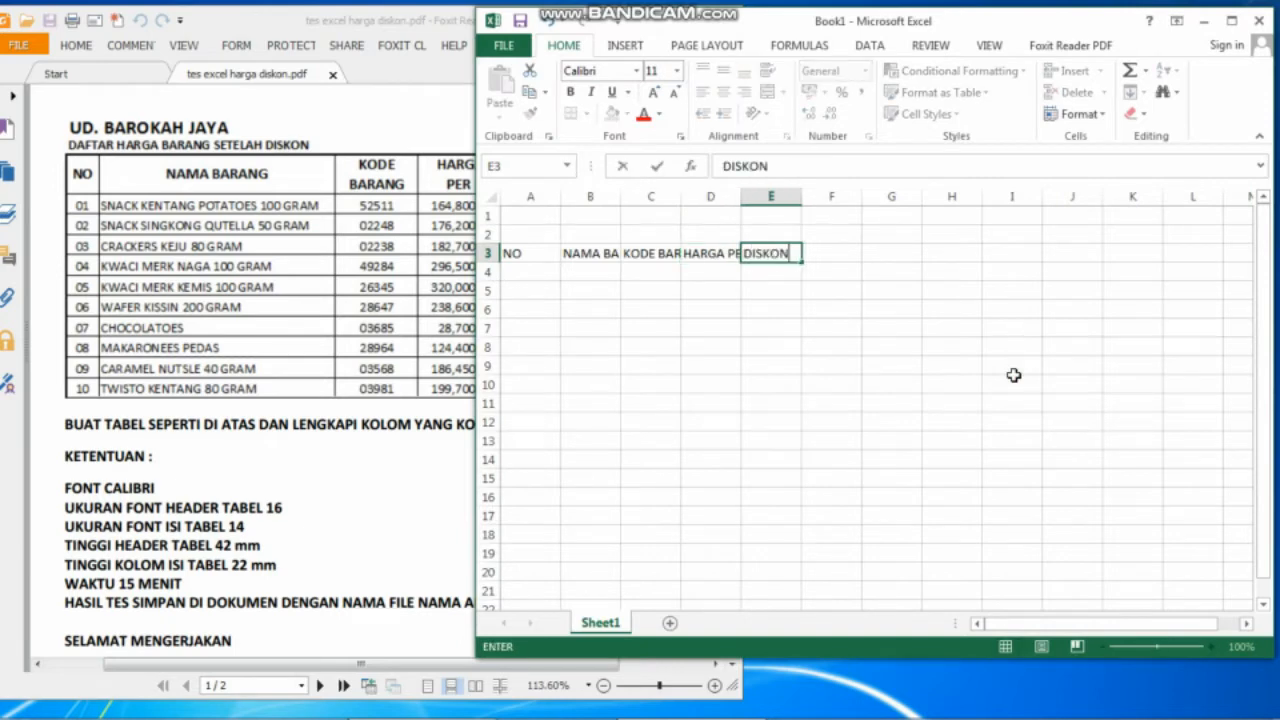
pyautogui.press('Return')
pyautogui.press('Up')
pyautogui.press('Right')
pyautogui.write('HAR')
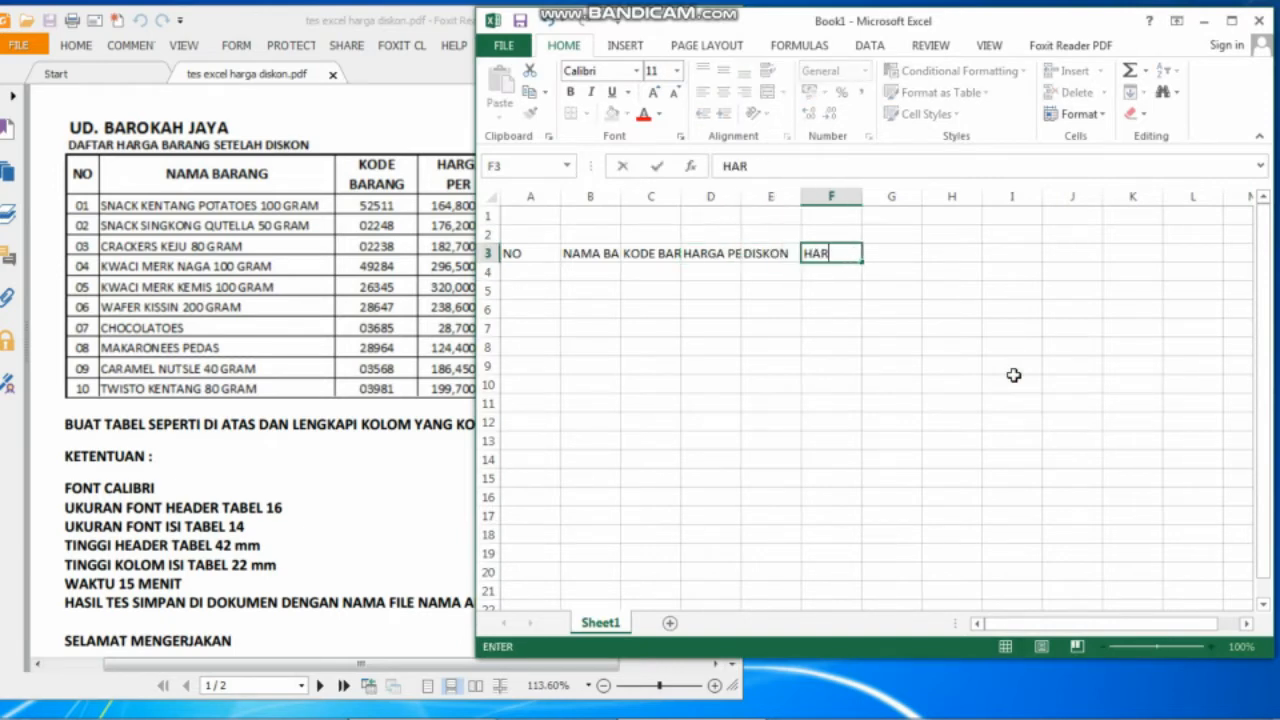
pyautogui.write('GA SETELAH D')
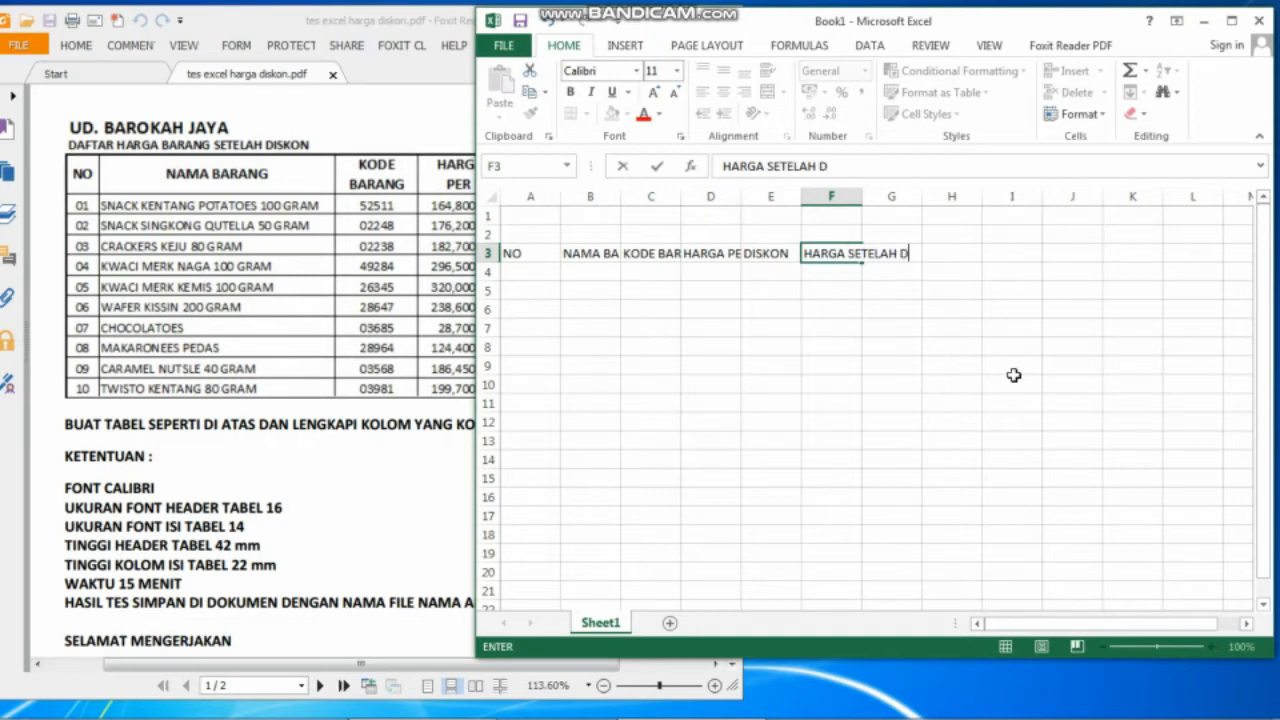
pyautogui.write('ISKON')
pyautogui.press('Return')
pyautogui.press('Left')
pyautogui.press('Left')
pyautogui.press('Left')
pyautogui.press('Left')
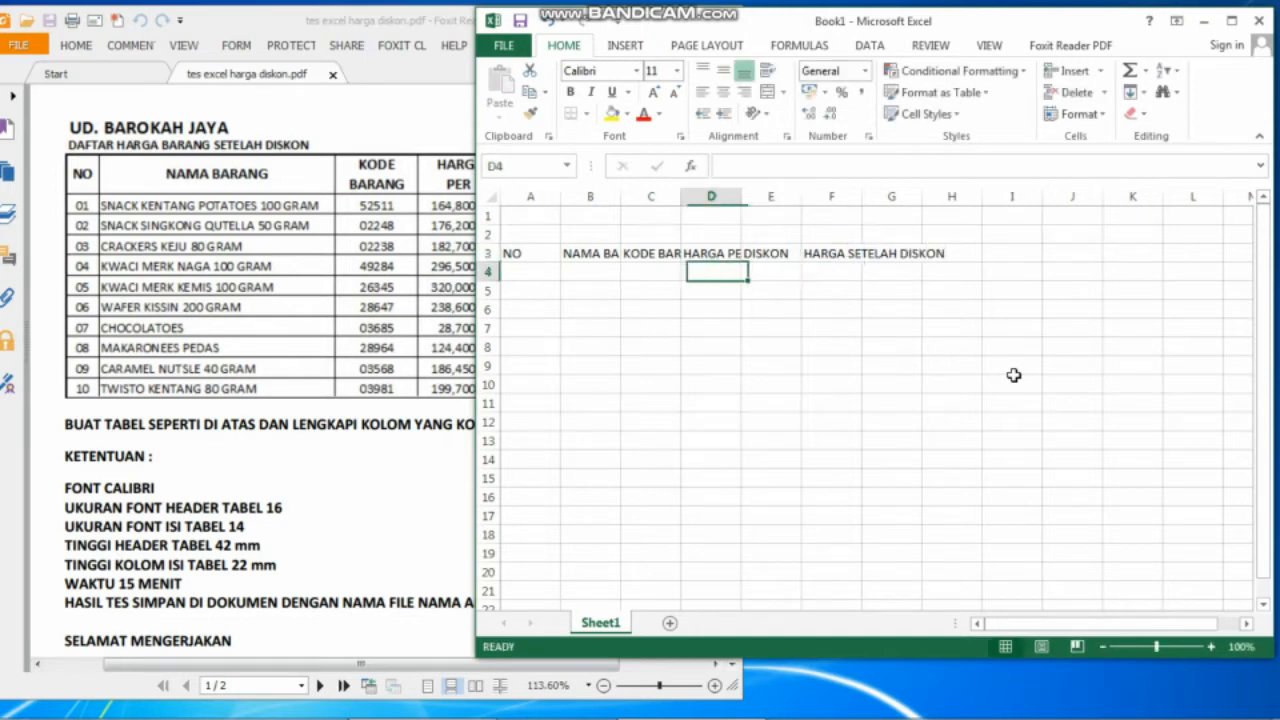
pyautogui.press('Left')
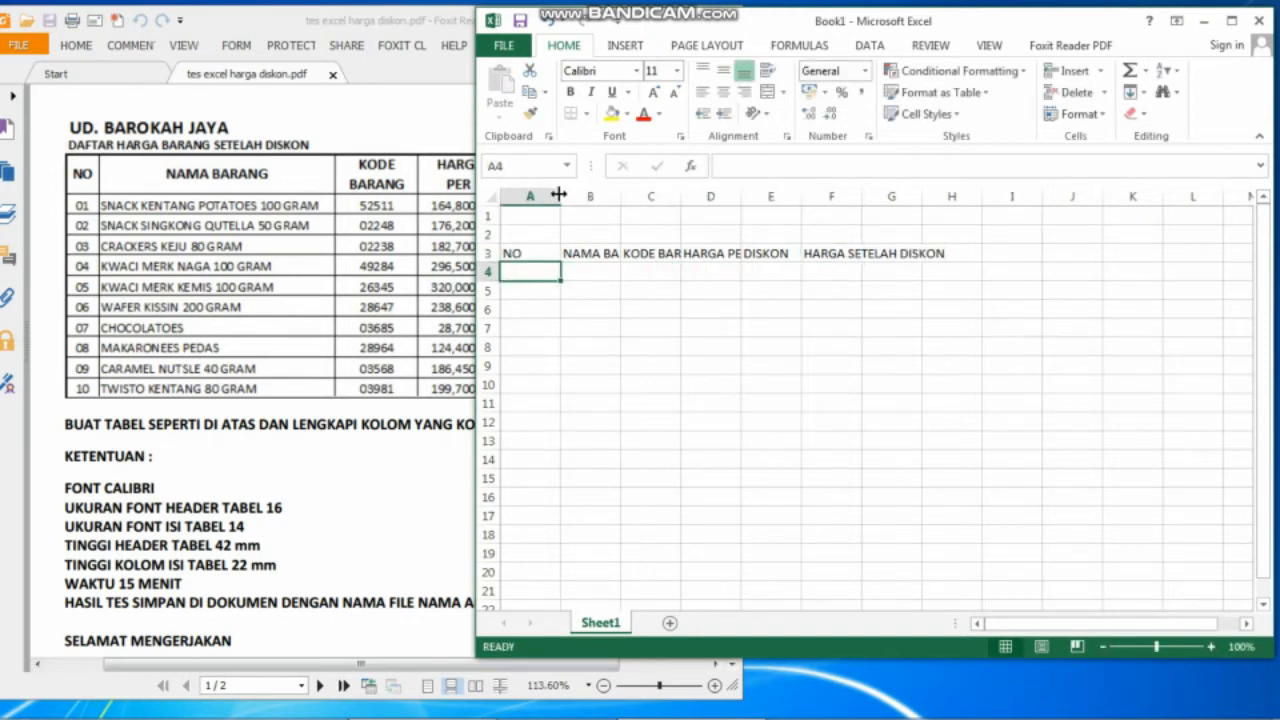
# Narrow column A to fit NO and widen column F to fit HARGA SETELAH DISKON.
pyautogui.moveTo(561, 196); pyautogui.dragTo(958, 200)
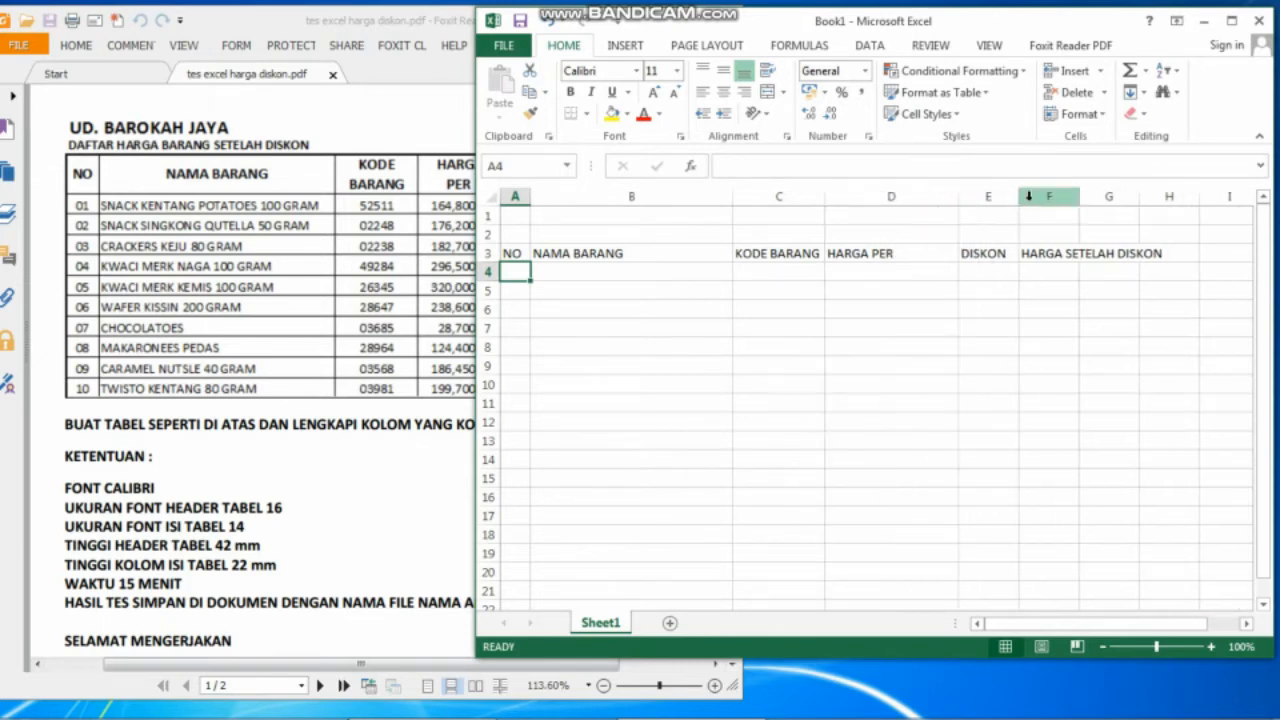
pyautogui.moveTo(1083, 198); pyautogui.dragTo(1178, 201)
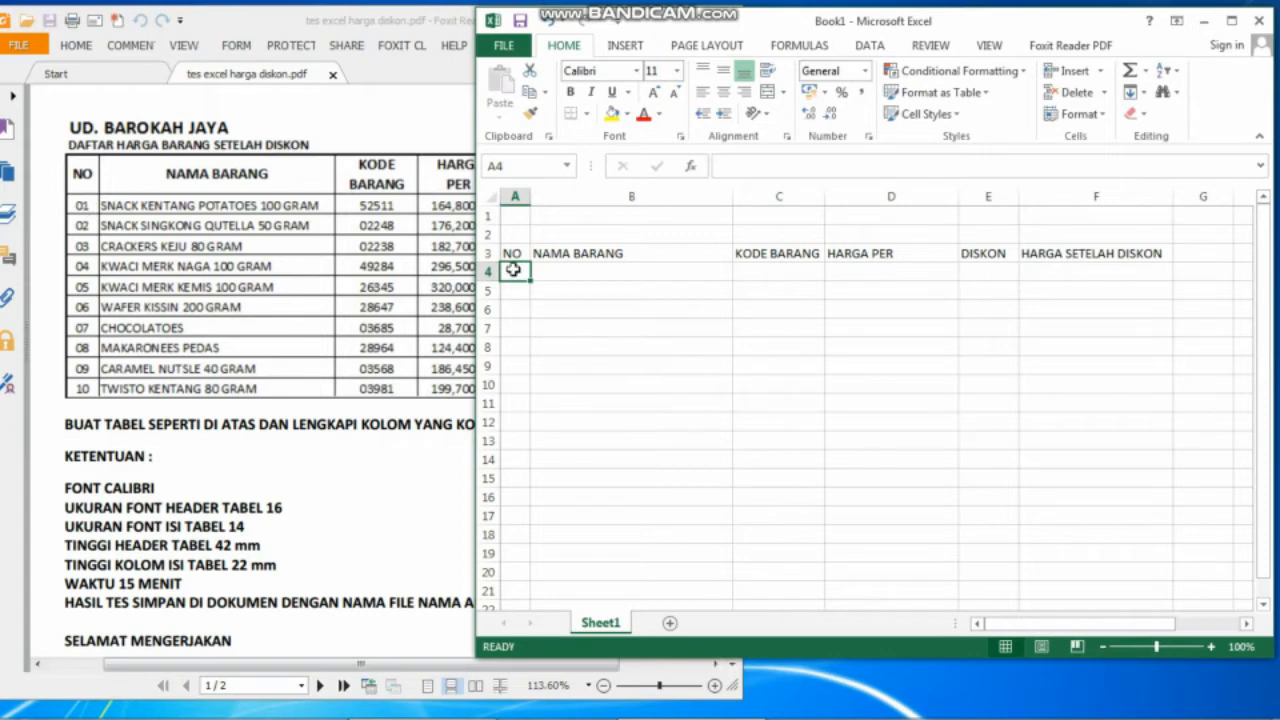
# Format column A as Text so numbers like 01 keep their leading zero.
pyautogui.write('0')
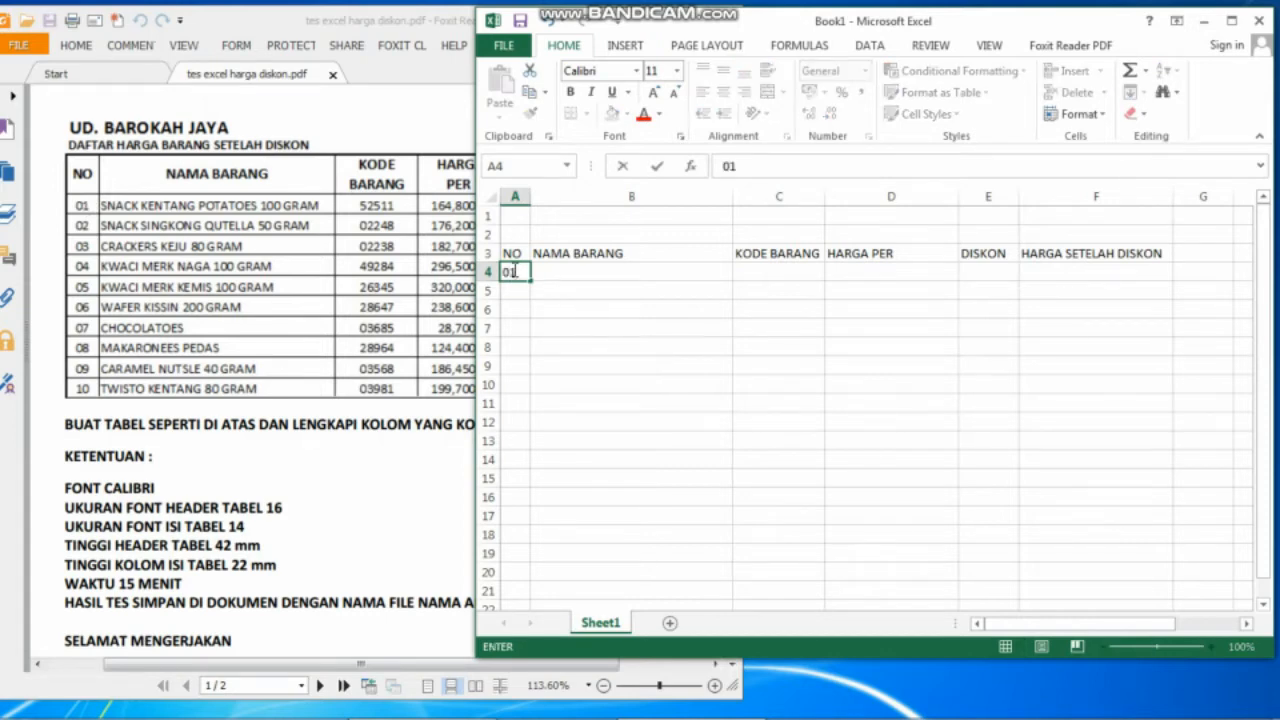
pyautogui.write('1')
pyautogui.press('Return')
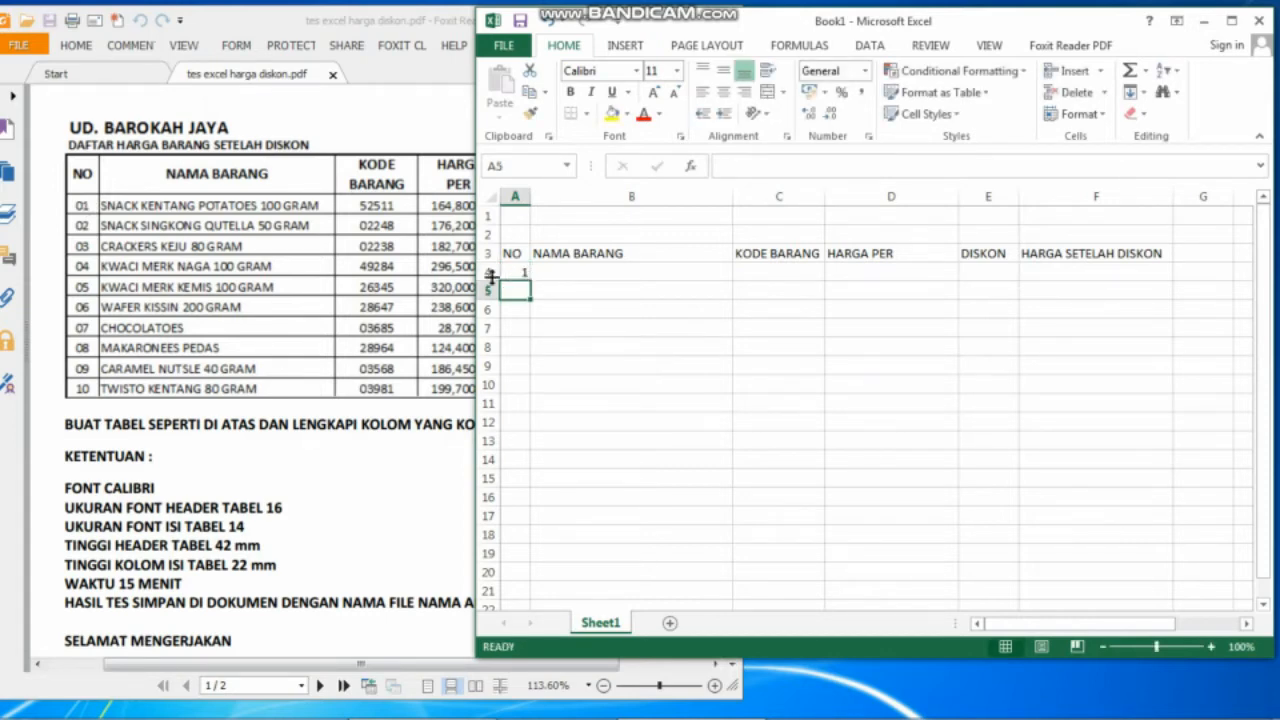
pyautogui.click(517, 195)
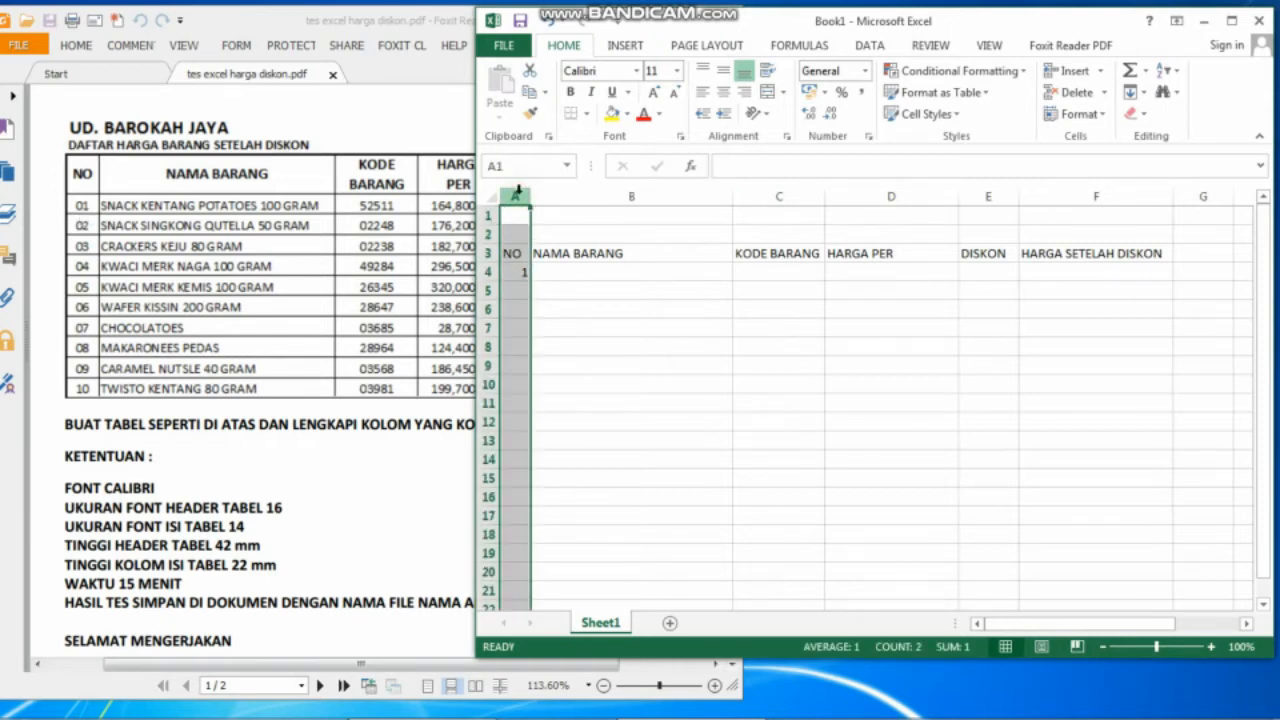
pyautogui.click(868, 71)
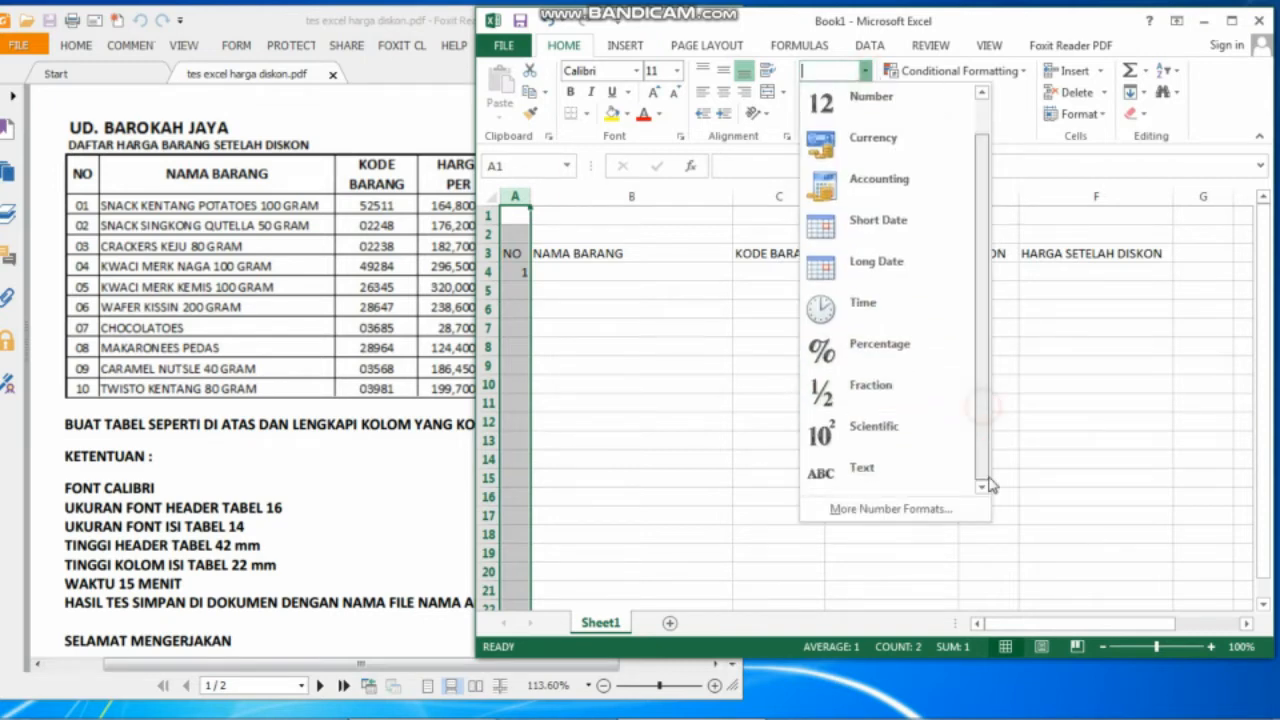
pyautogui.click(920, 468)
# Enter item numbers 01 through 10 in A4:A13.
pyautogui.click(509, 268)
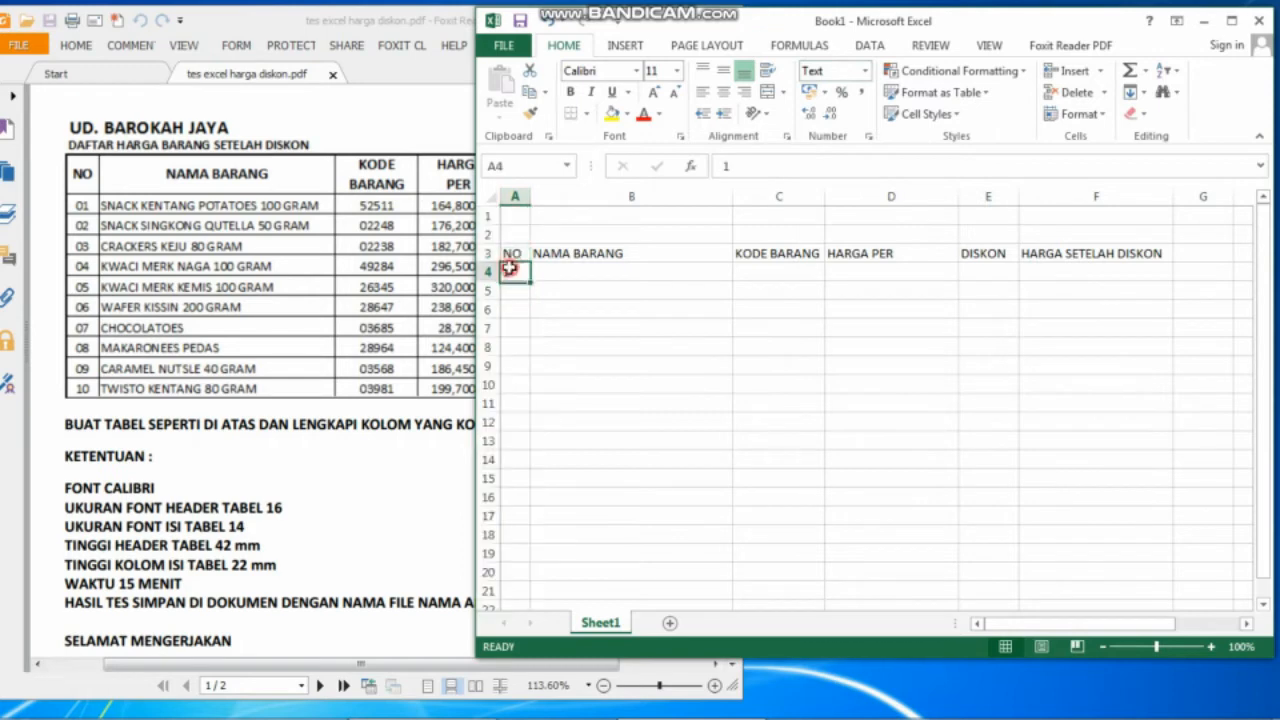
pyautogui.write('01')
pyautogui.press('Return')
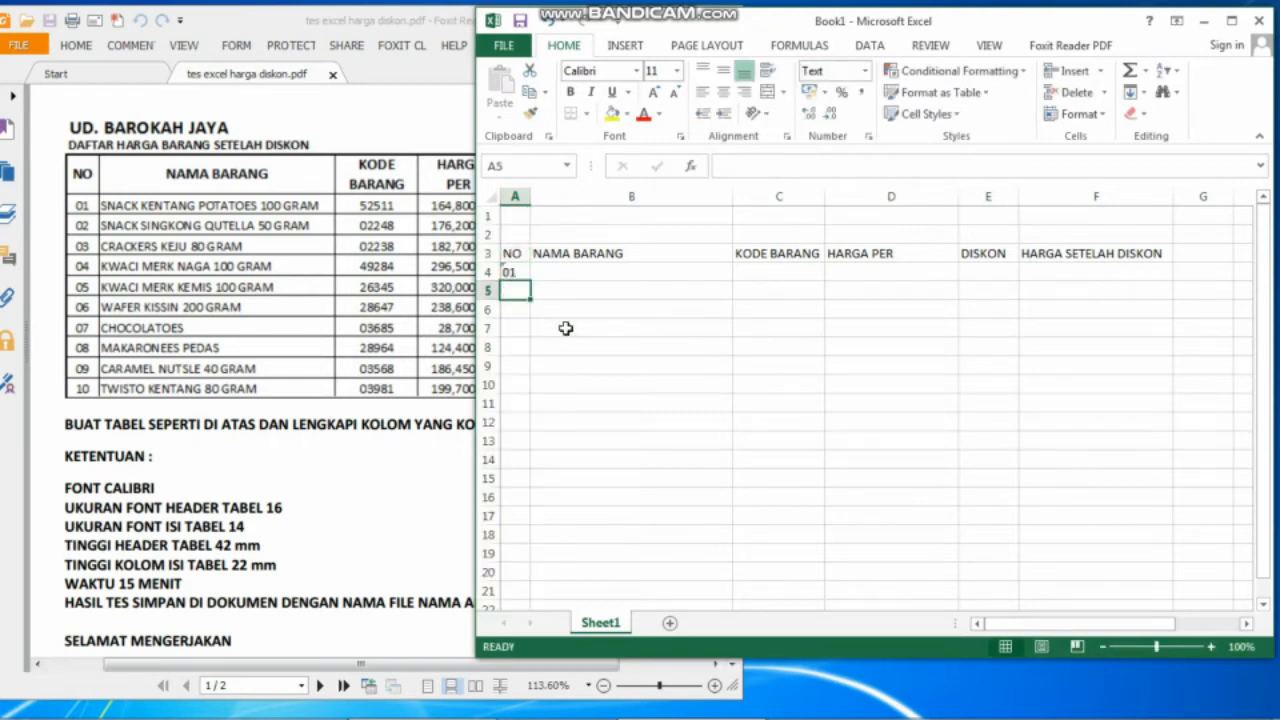
pyautogui.write('02')
pyautogui.press('Return')
pyautogui.write('03')
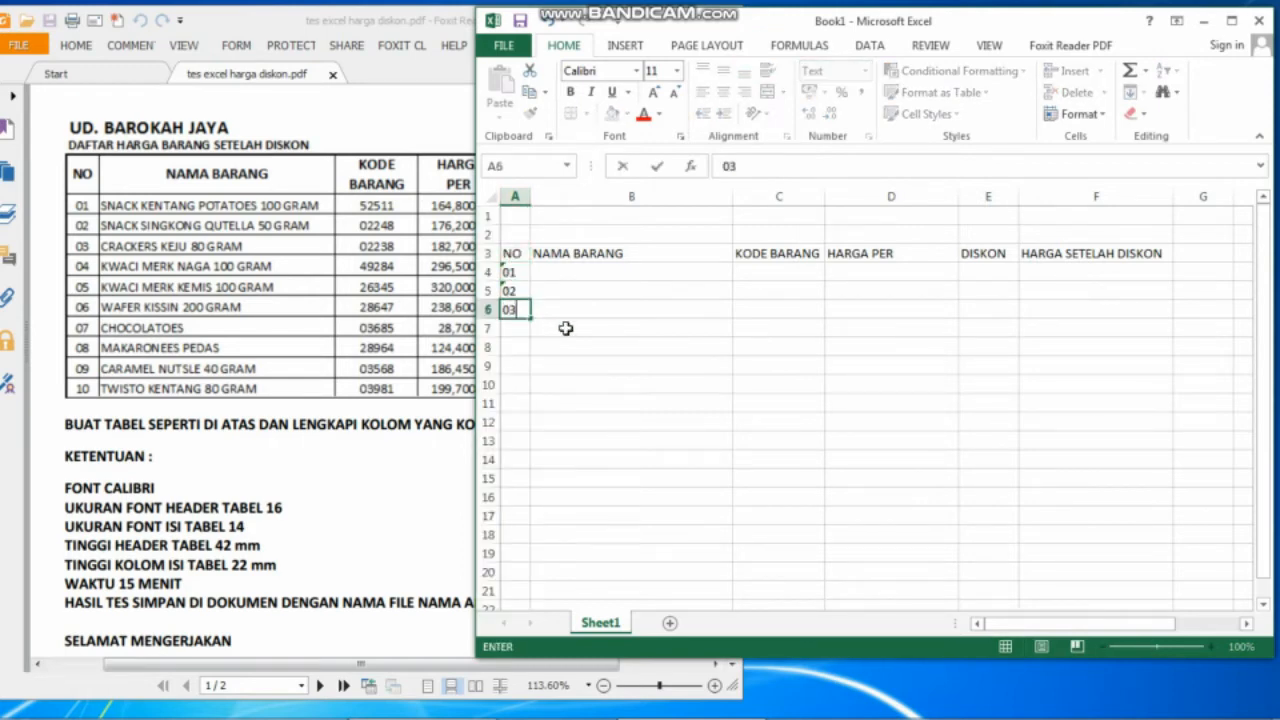
pyautogui.press('Return')
pyautogui.write('04')
pyautogui.press('Return')
pyautogui.write('05')
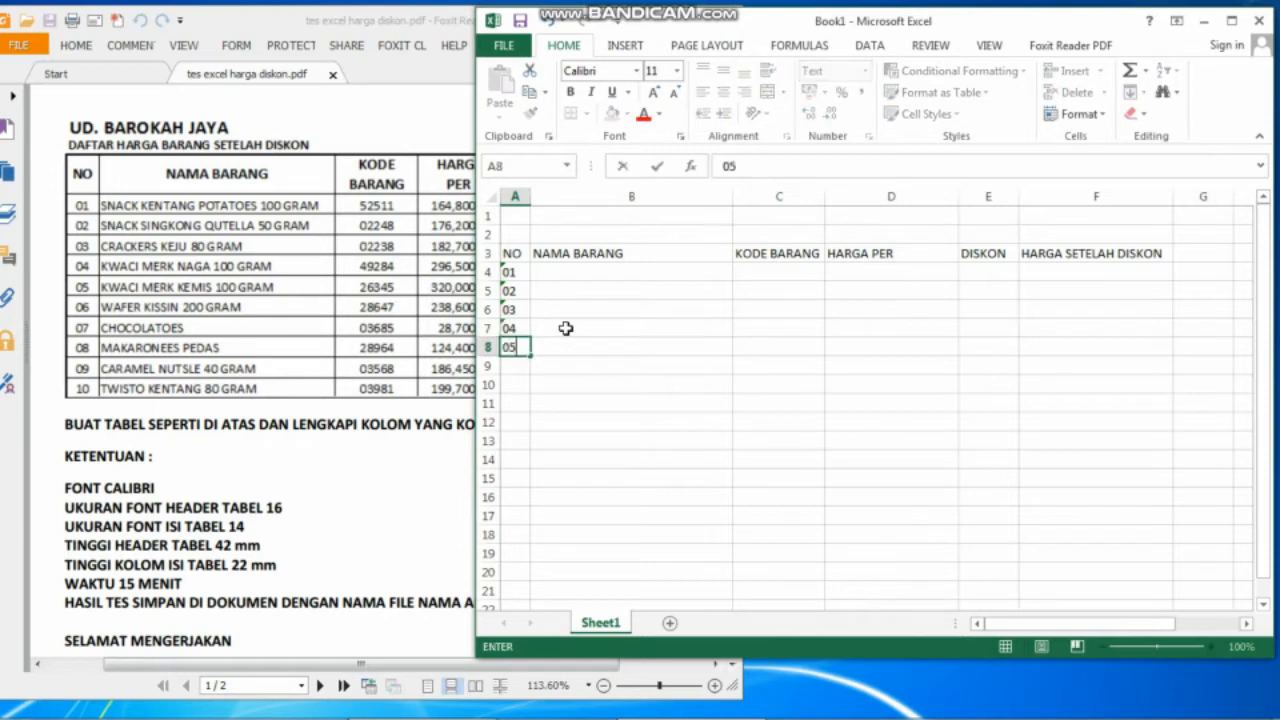
pyautogui.press('Return')
pyautogui.write('06')
pyautogui.press('Return')
pyautogui.write('07')
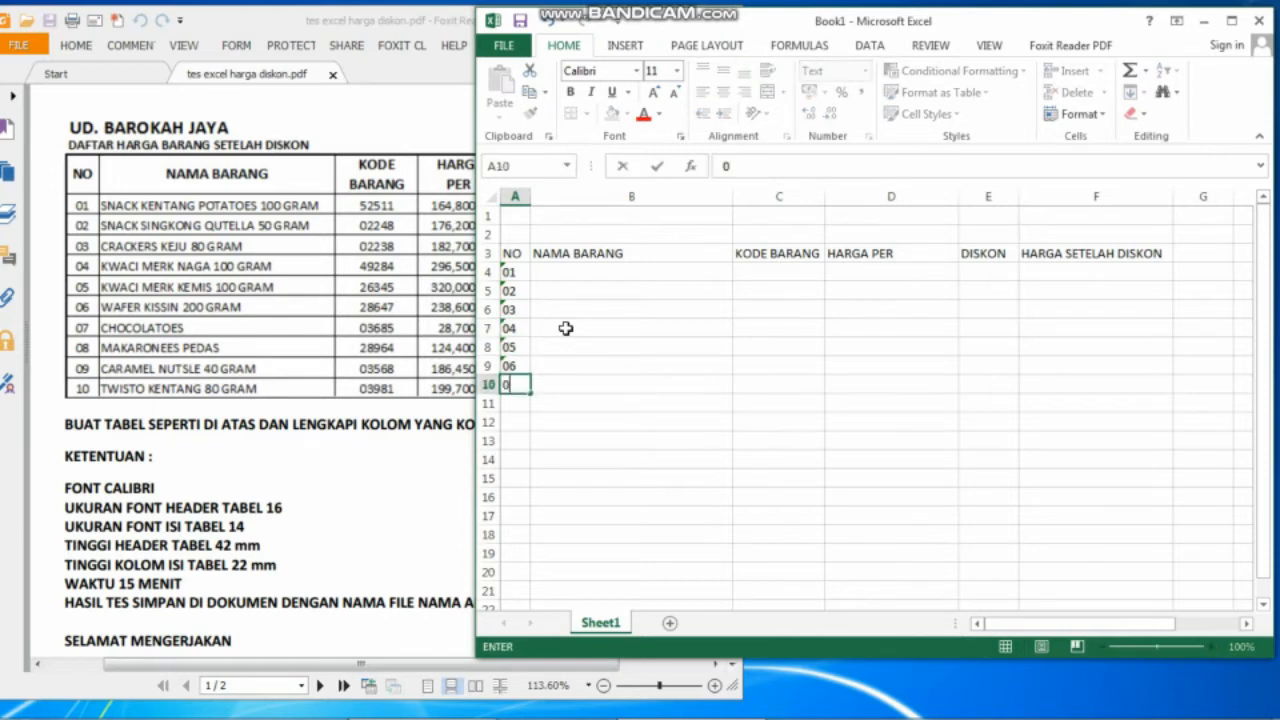
pyautogui.press('Return')
pyautogui.write('08')
pyautogui.press('Return')
pyautogui.write('0')
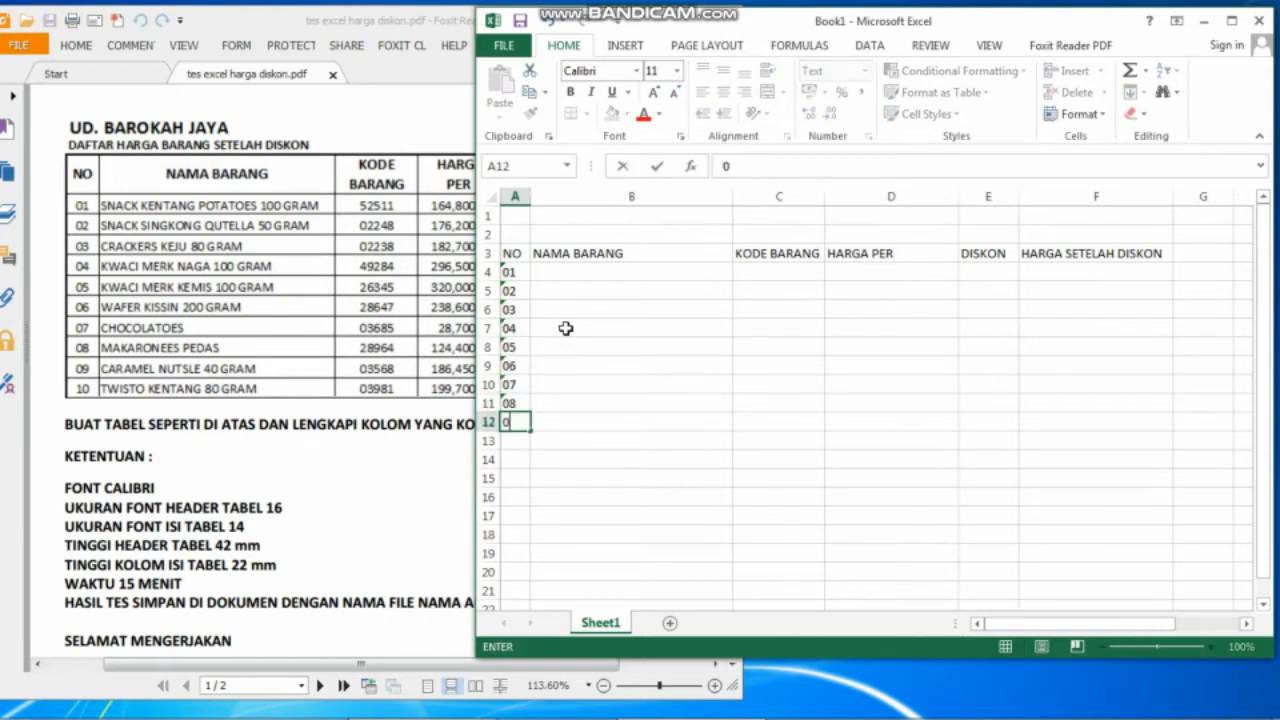
pyautogui.write('9')
pyautogui.press('Return')
pyautogui.write('10')
pyautogui.press('Return')
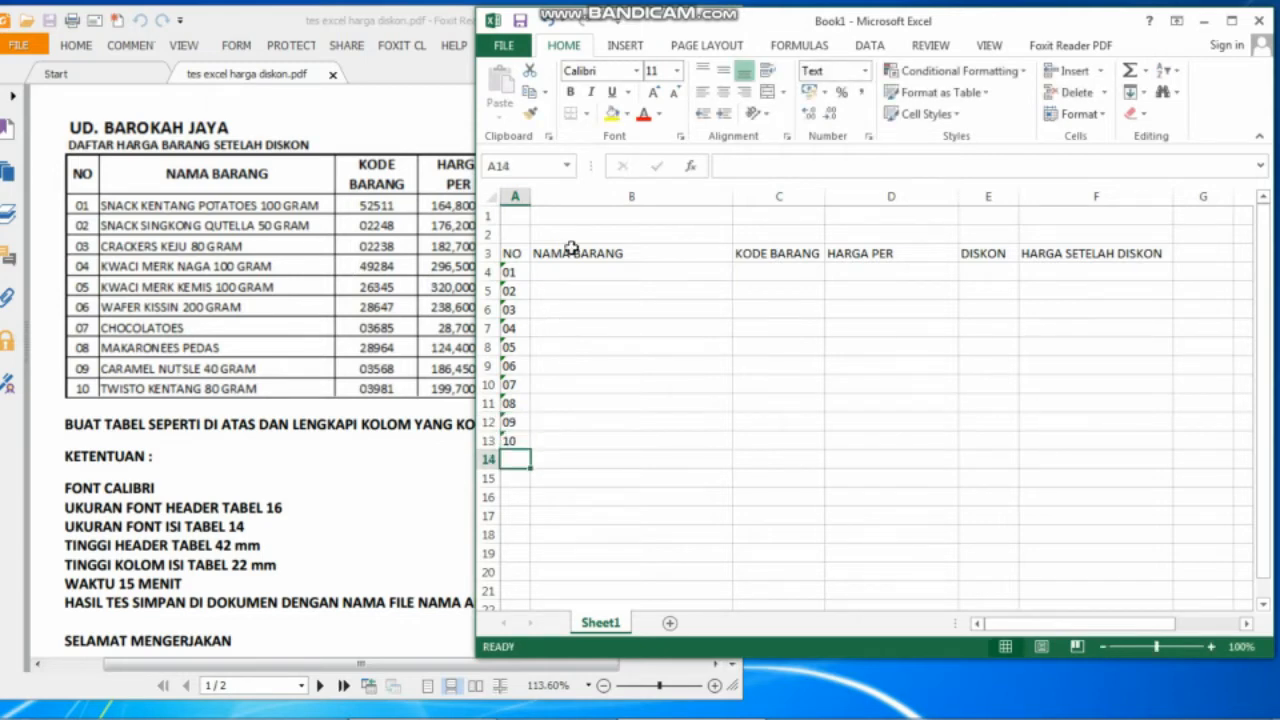
# Enter item names in B4:B7: SNACK KENTANG POTATOES 100 GRAM through KWACI MERK NAGA 100 GRAM.
pyautogui.click(605, 273)
pyautogui.write('SN')
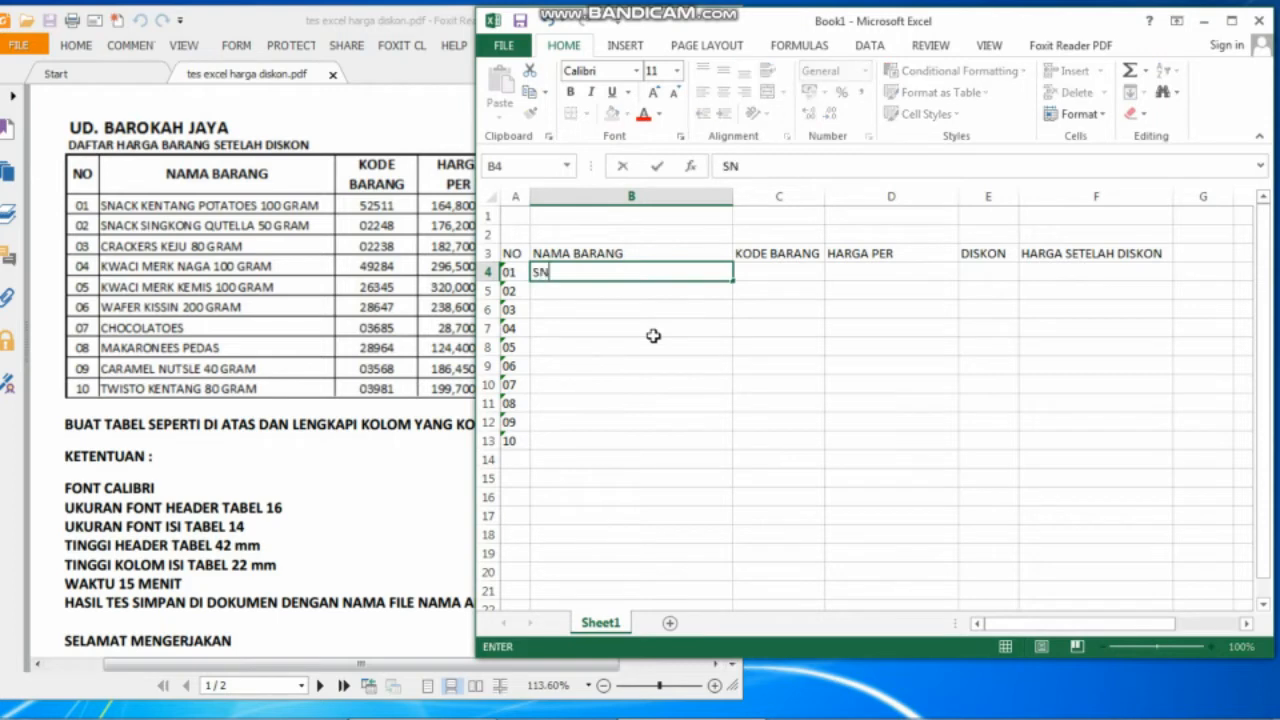
pyautogui.write('ACK KEN')
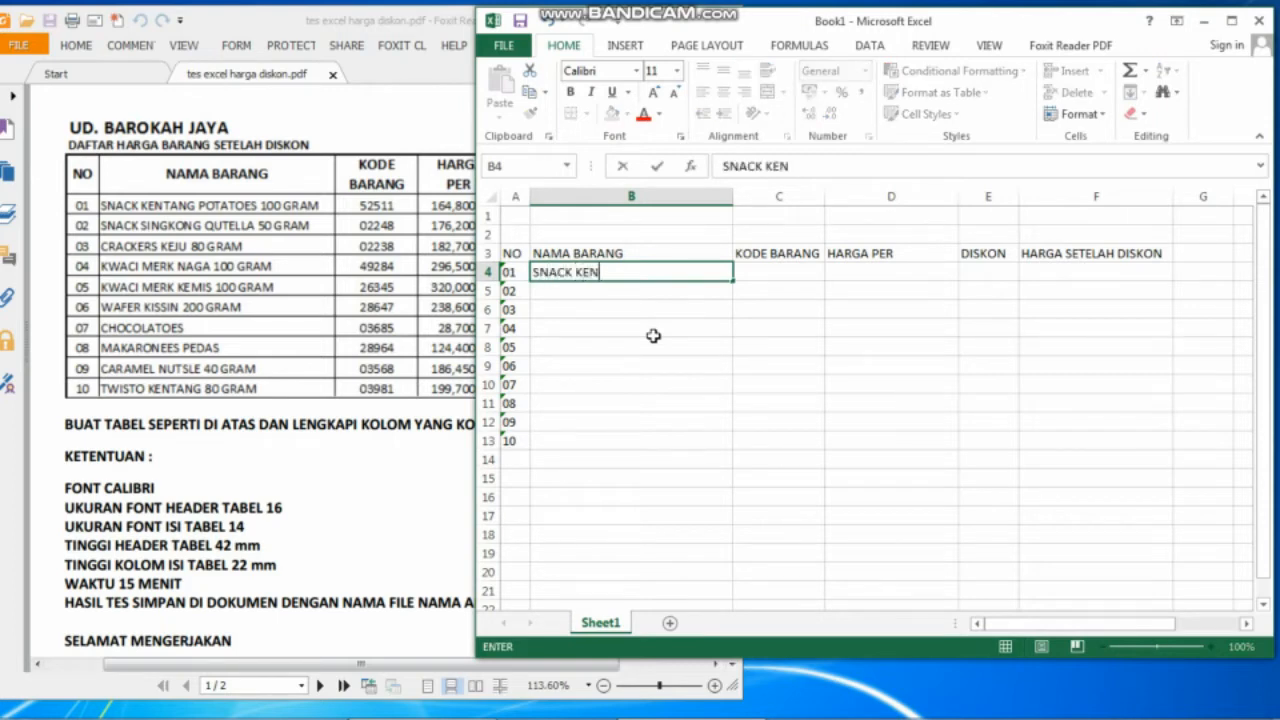
pyautogui.write('TANG PO')
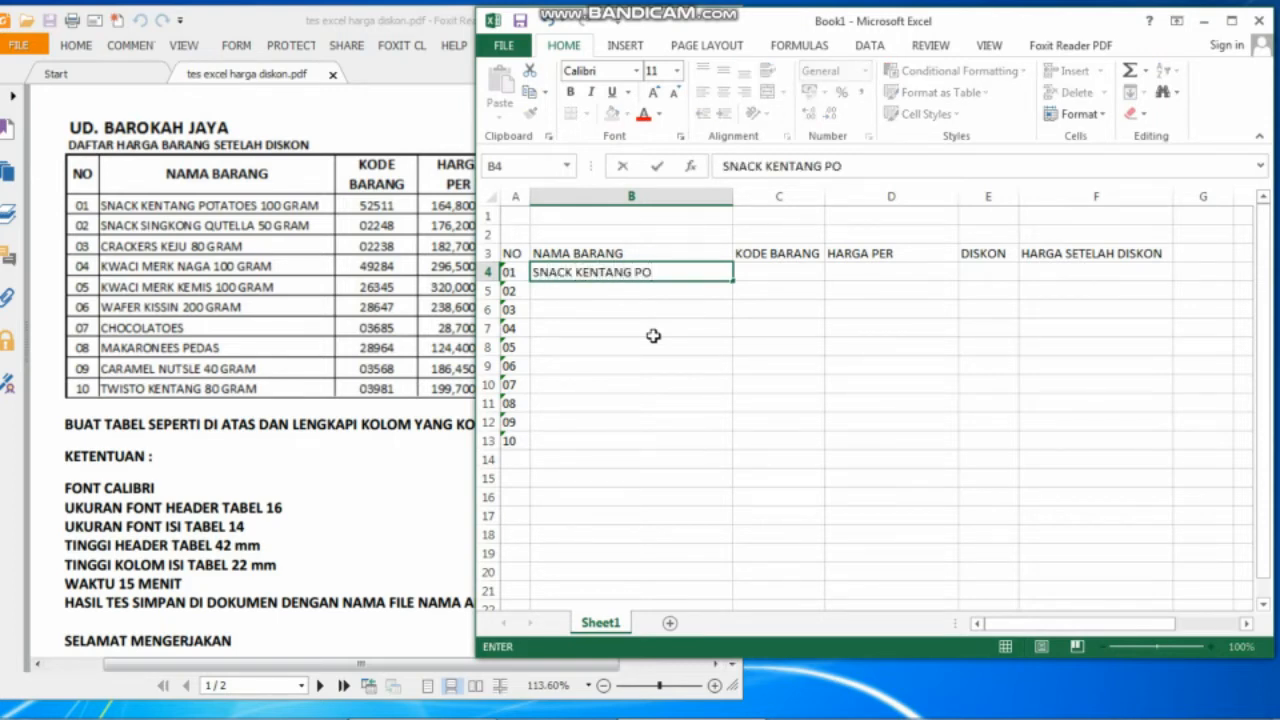
pyautogui.write('TATOES')
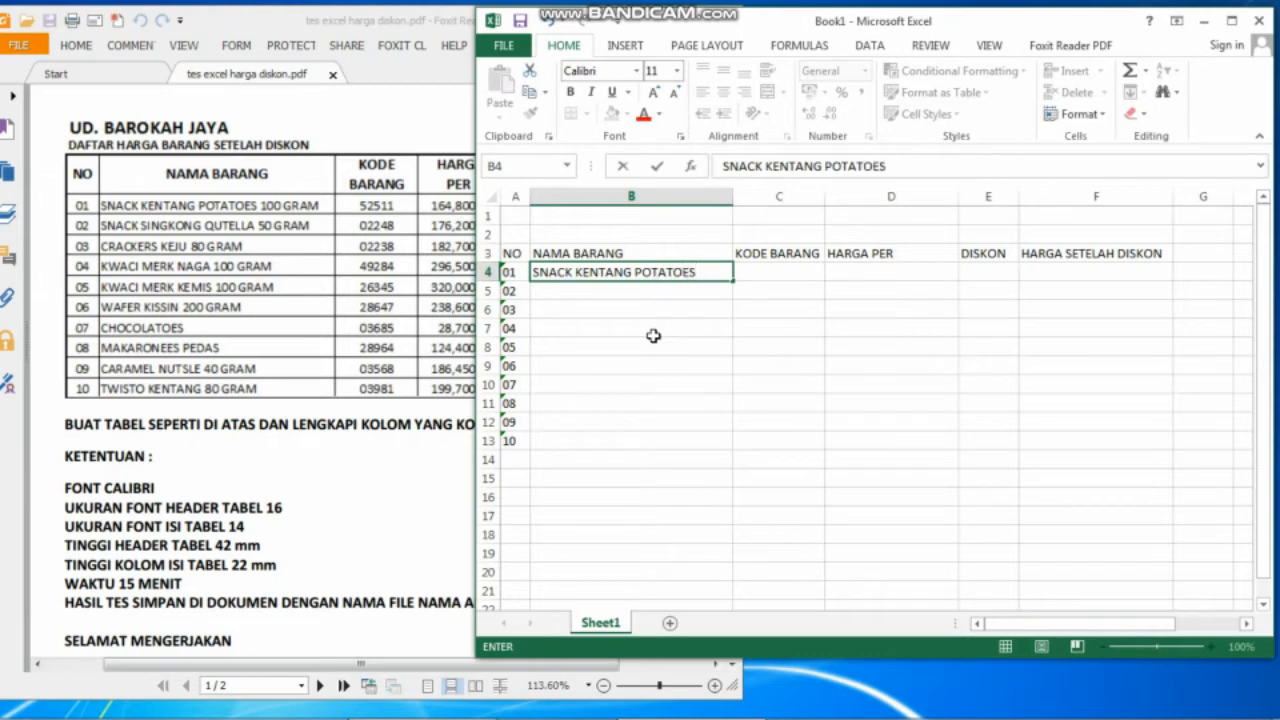
pyautogui.write(' 100 GRAM')
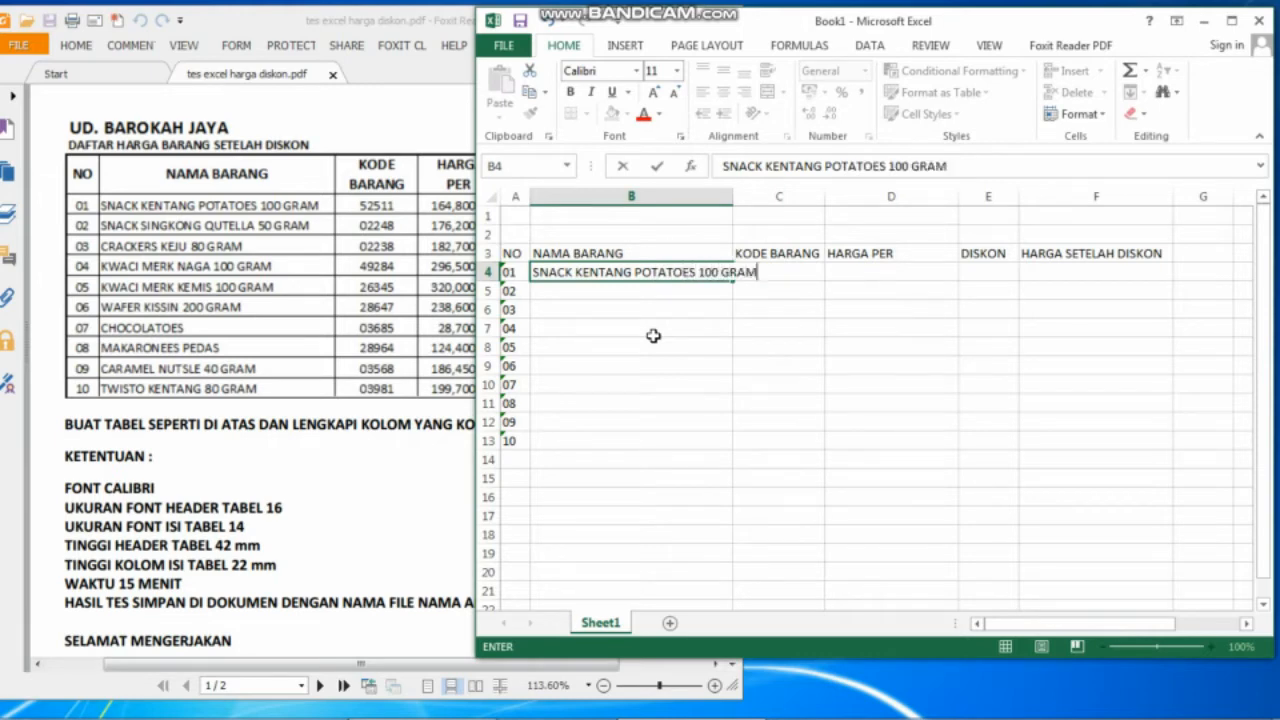
pyautogui.press('Return')
pyautogui.write('SNACK')
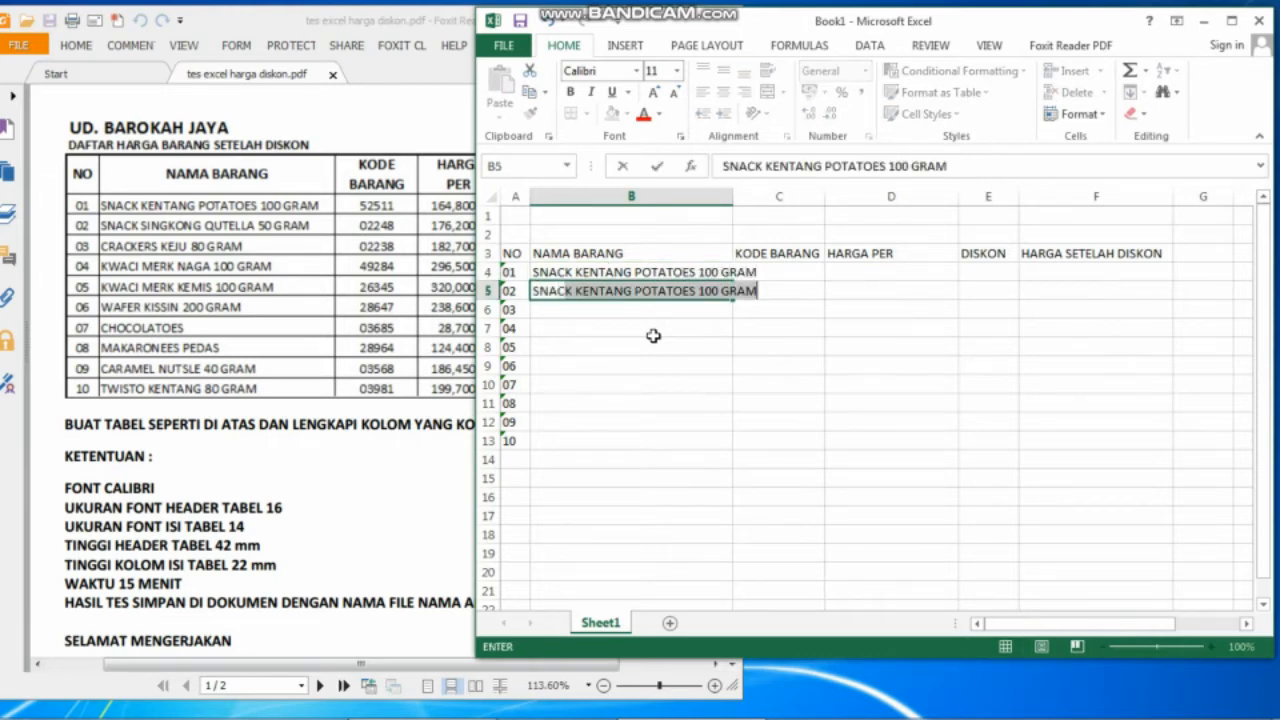
pyautogui.write(' SINGKONG')
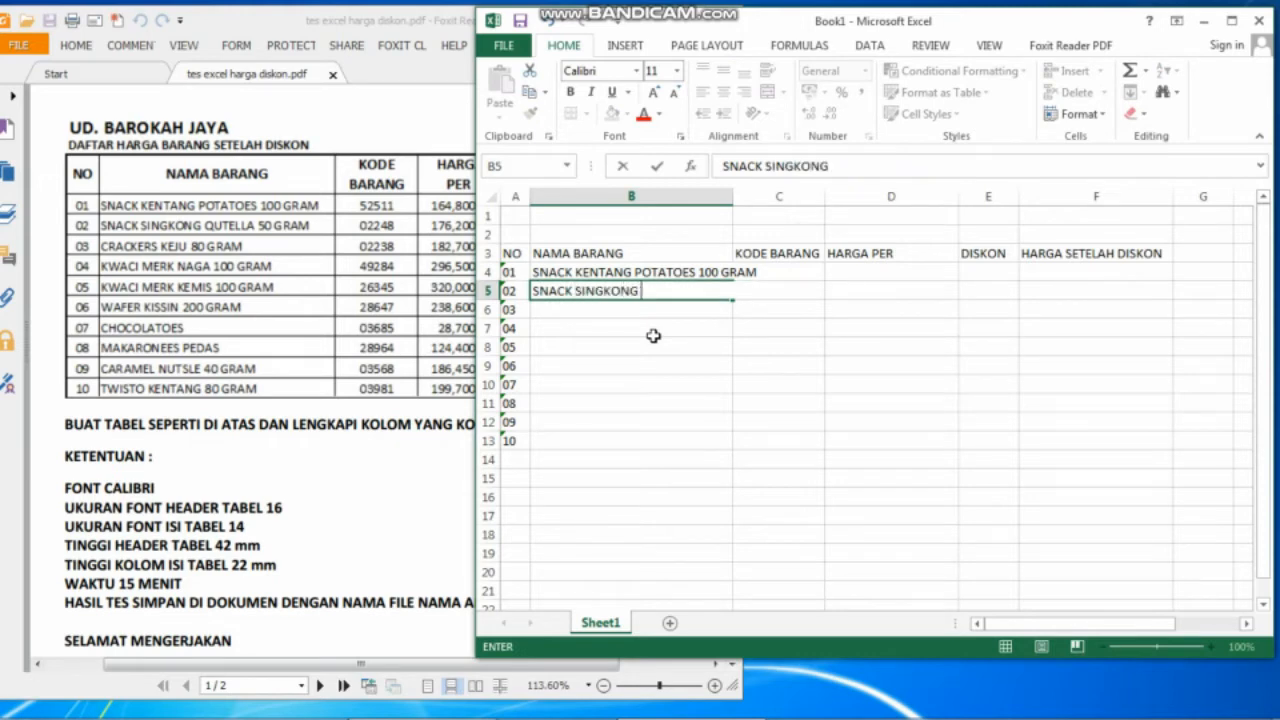
pyautogui.write(' QUTELL')
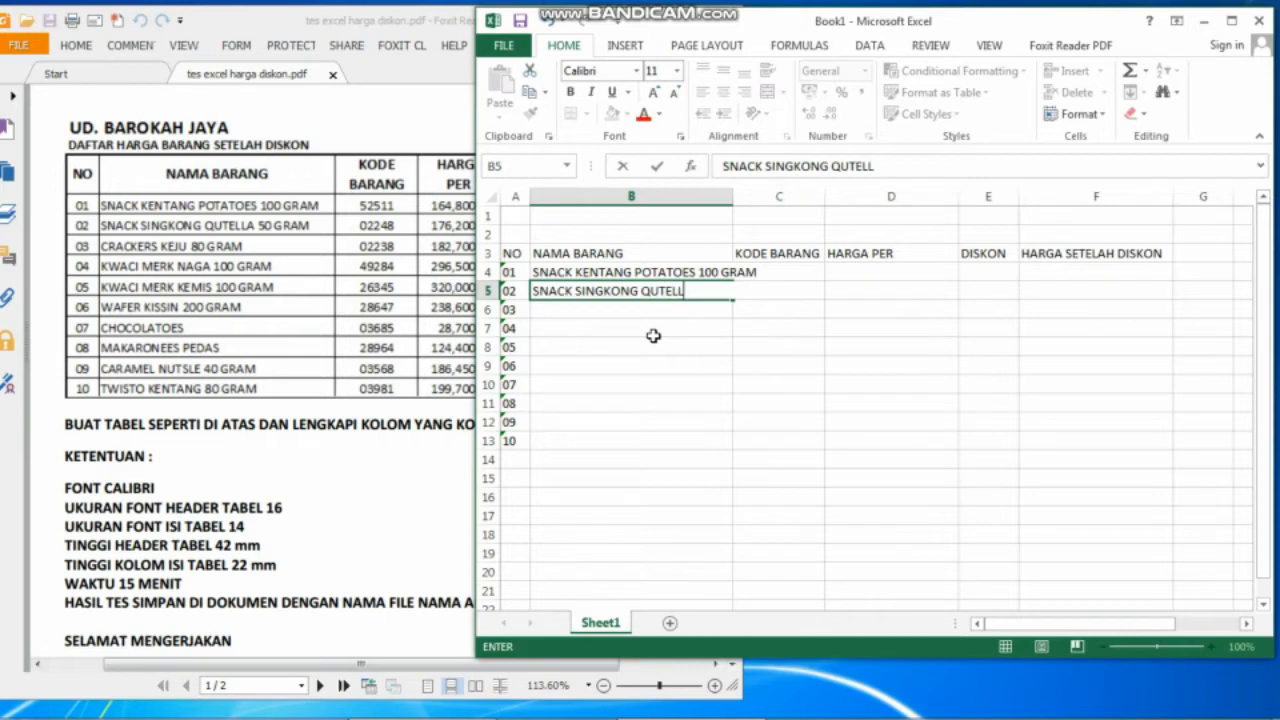
pyautogui.write('A 50 GRAM')
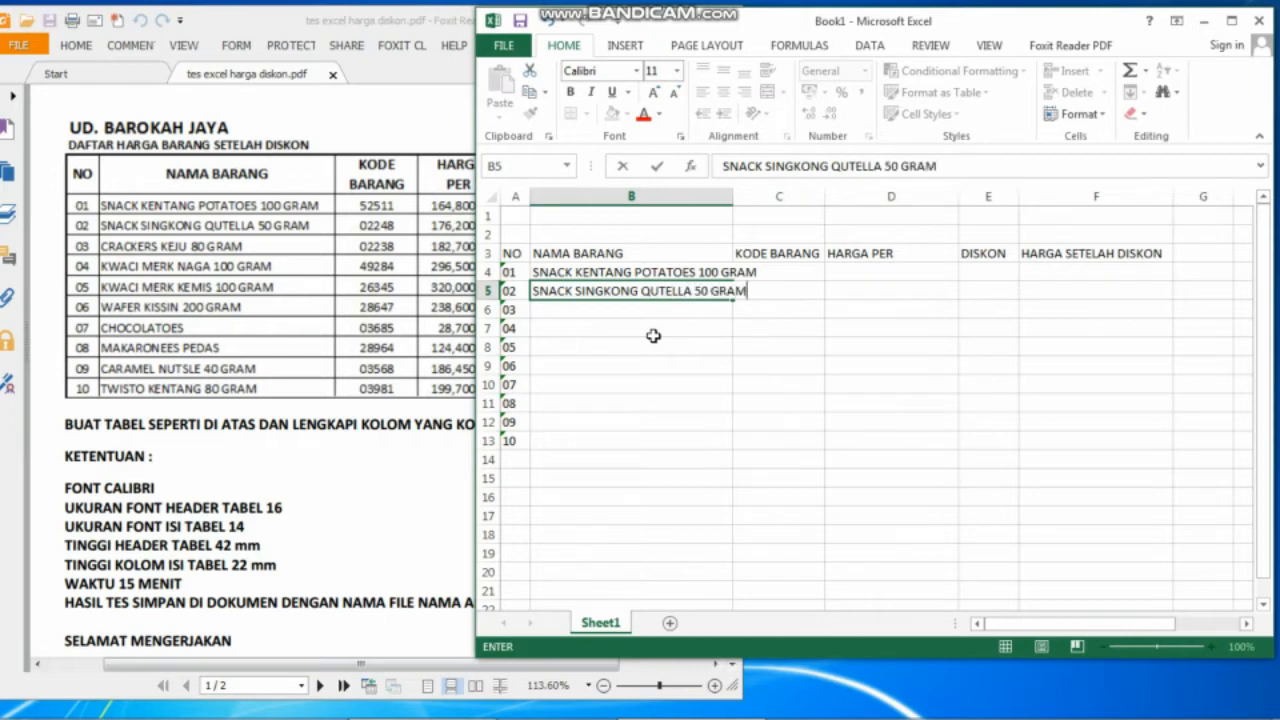
pyautogui.press('Return')
pyautogui.write('CRA')
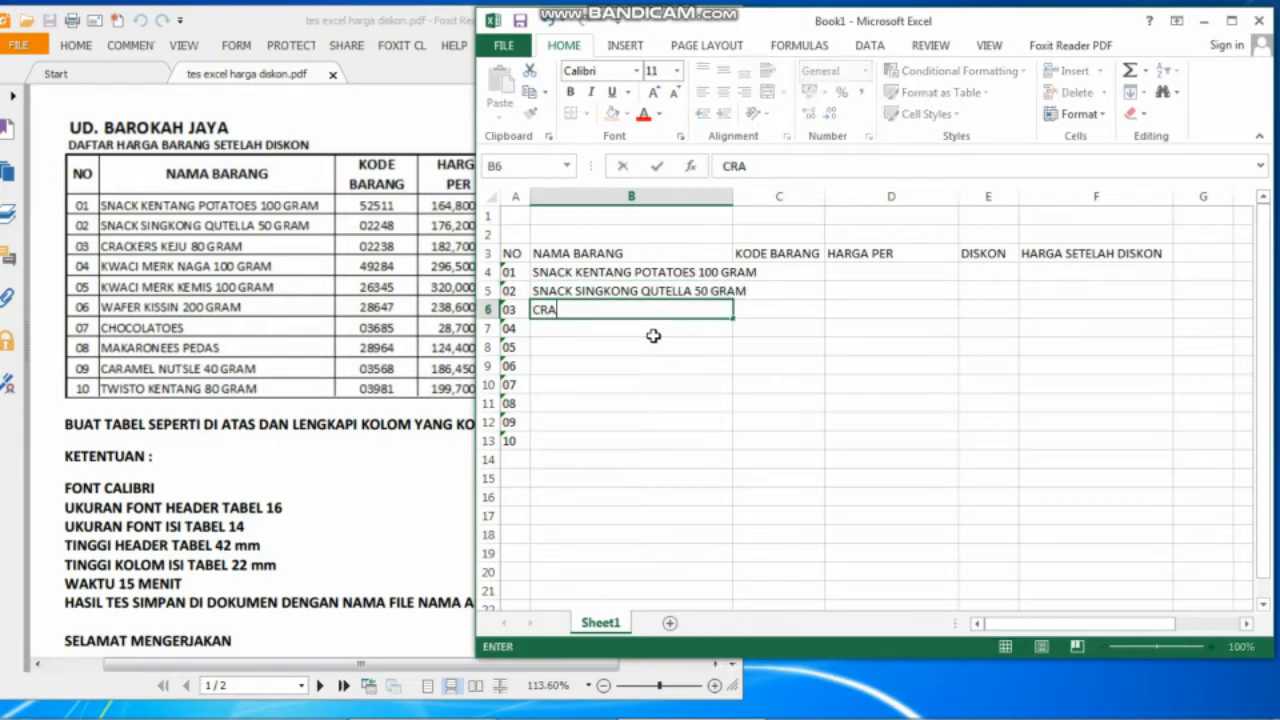
pyautogui.write('CKERS KE')
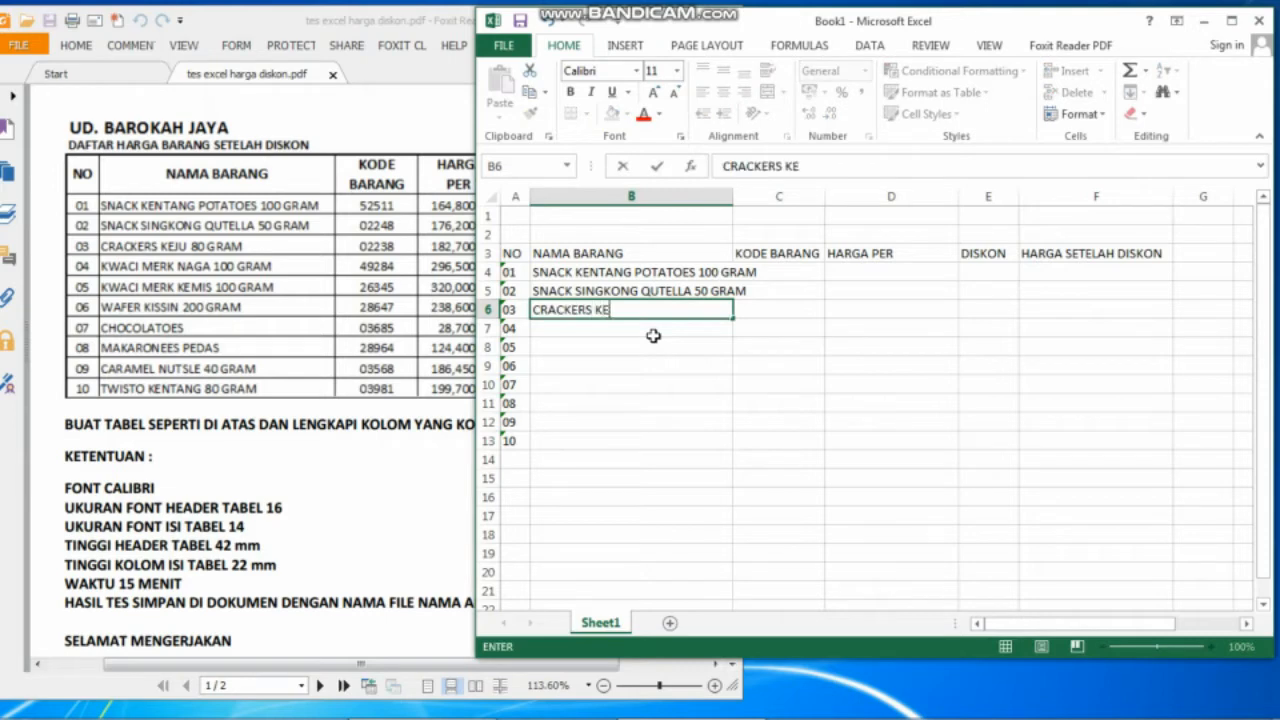
pyautogui.write('JU 80 GRAM')
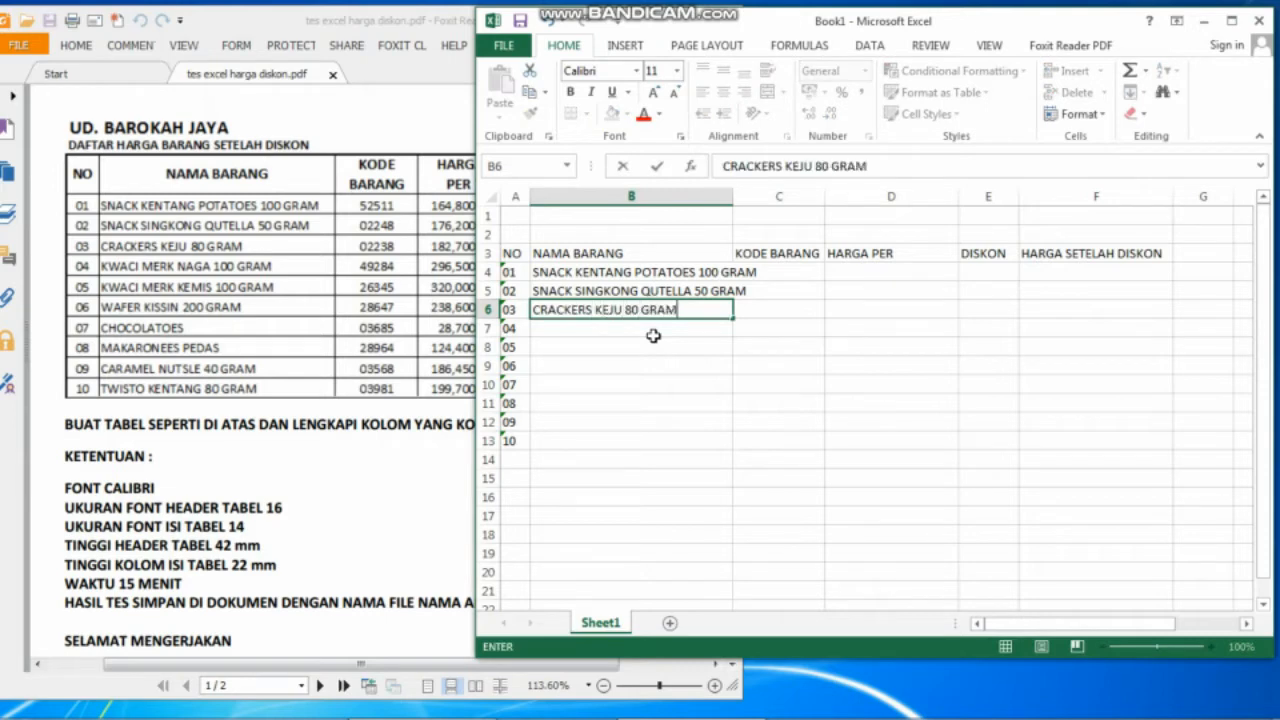
pyautogui.press('Return')
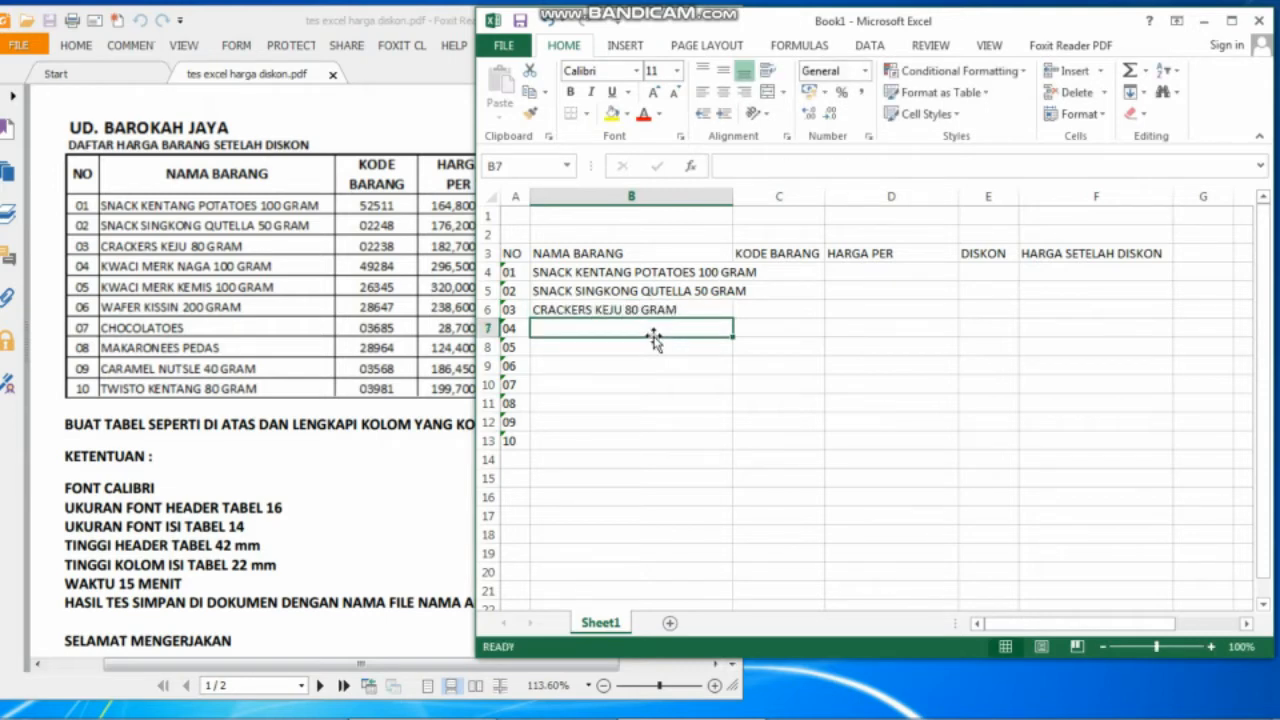
pyautogui.write('KWACI M')
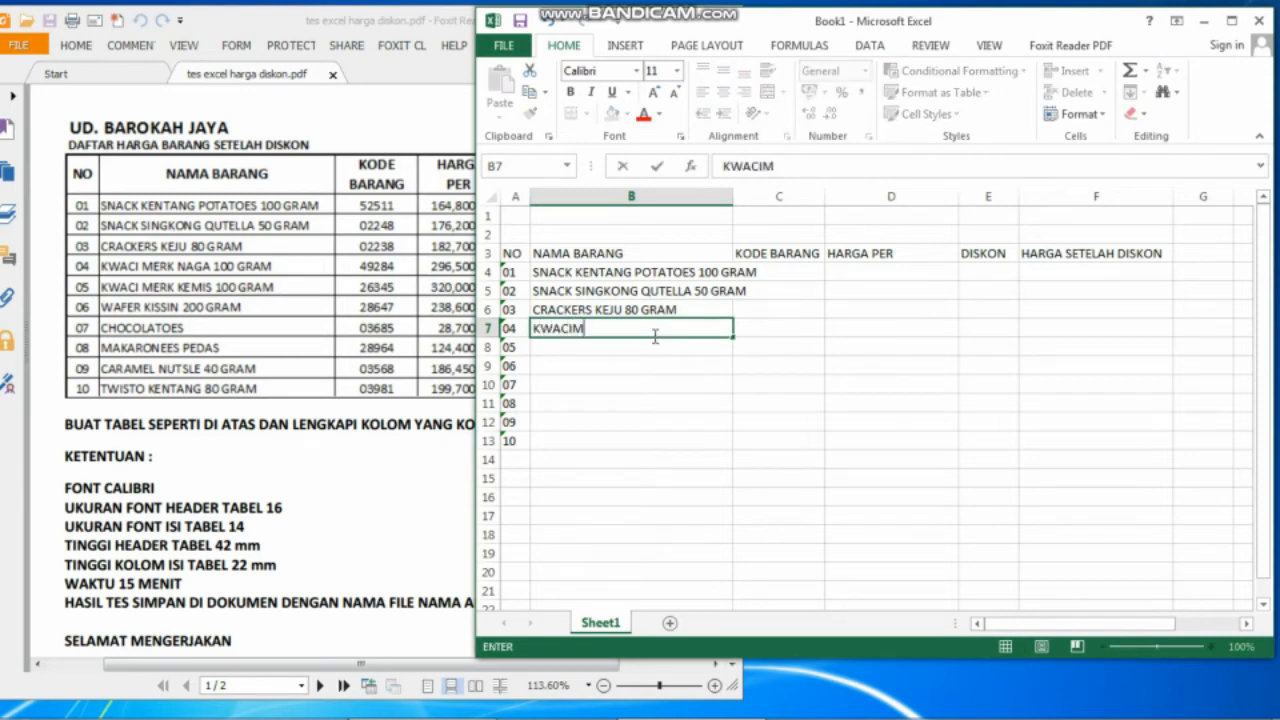
pyautogui.write('E')
pyautogui.press('BackSpace')
pyautogui.press('BackSpace')
pyautogui.write('MERK NAGA 100 GRAM')
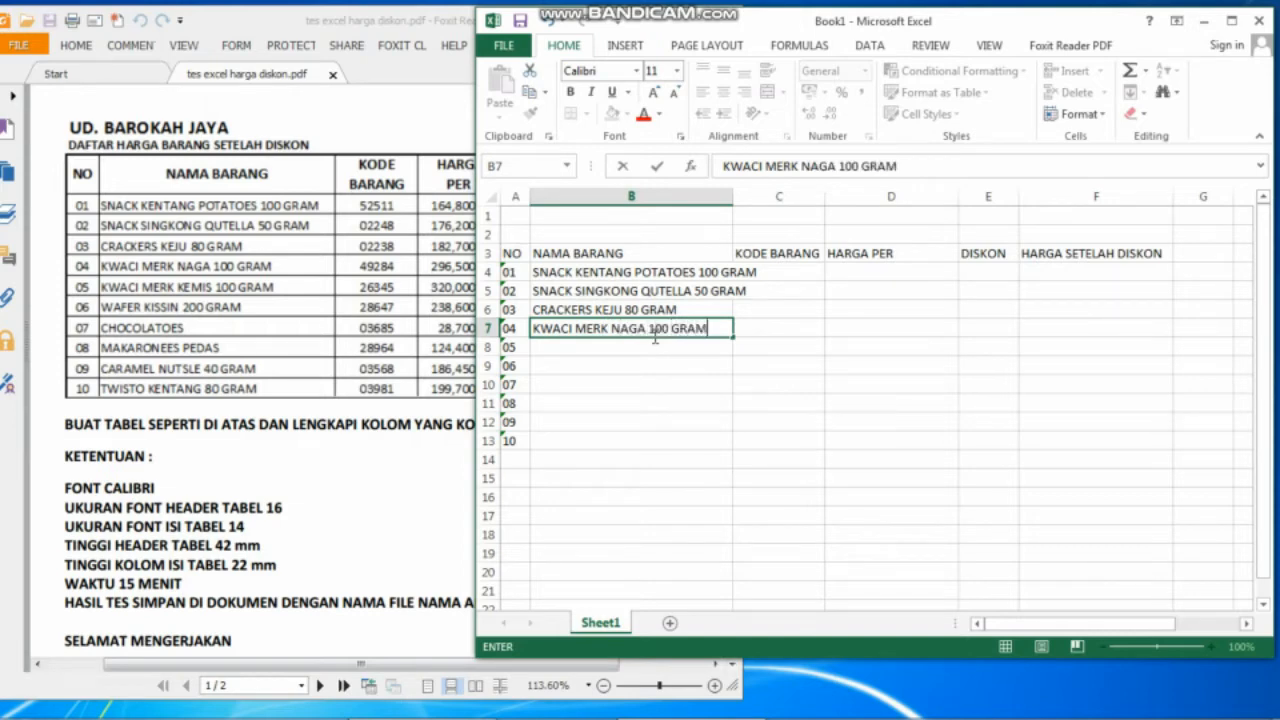
pyautogui.press('Return')
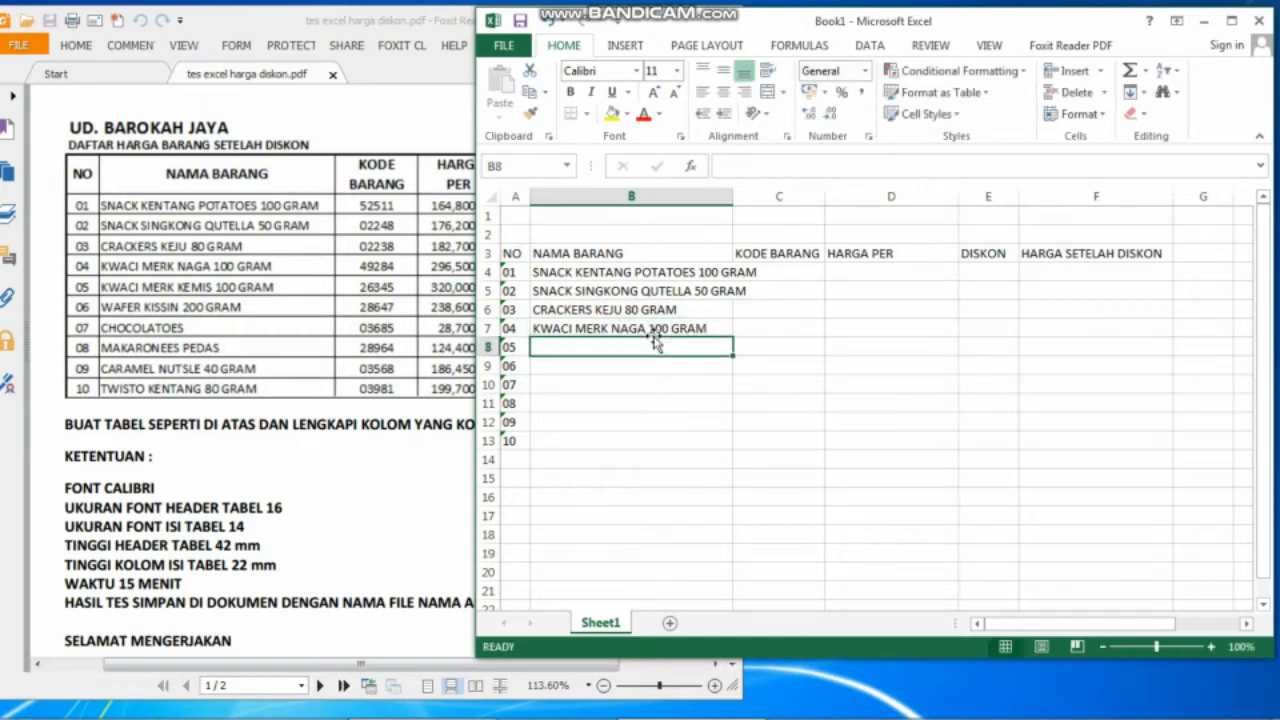
# Add KWACI MERK KEMIS, WAFER KISSIN, CHOCOLATOES, MAKARONEES PEDAS, CARAMEL NUTSLE, TWISTO KENTANG 80 GRAM.
pyautogui.write('KWACI ')
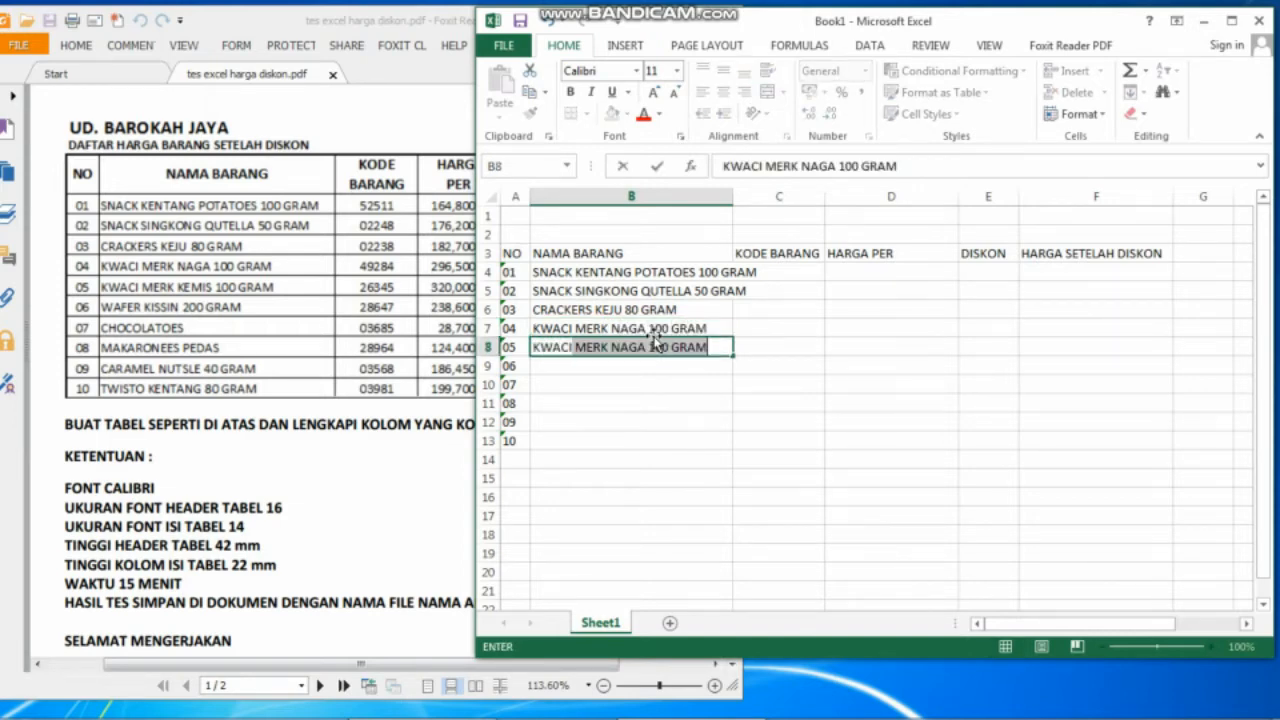
pyautogui.write('MERK KEMI')
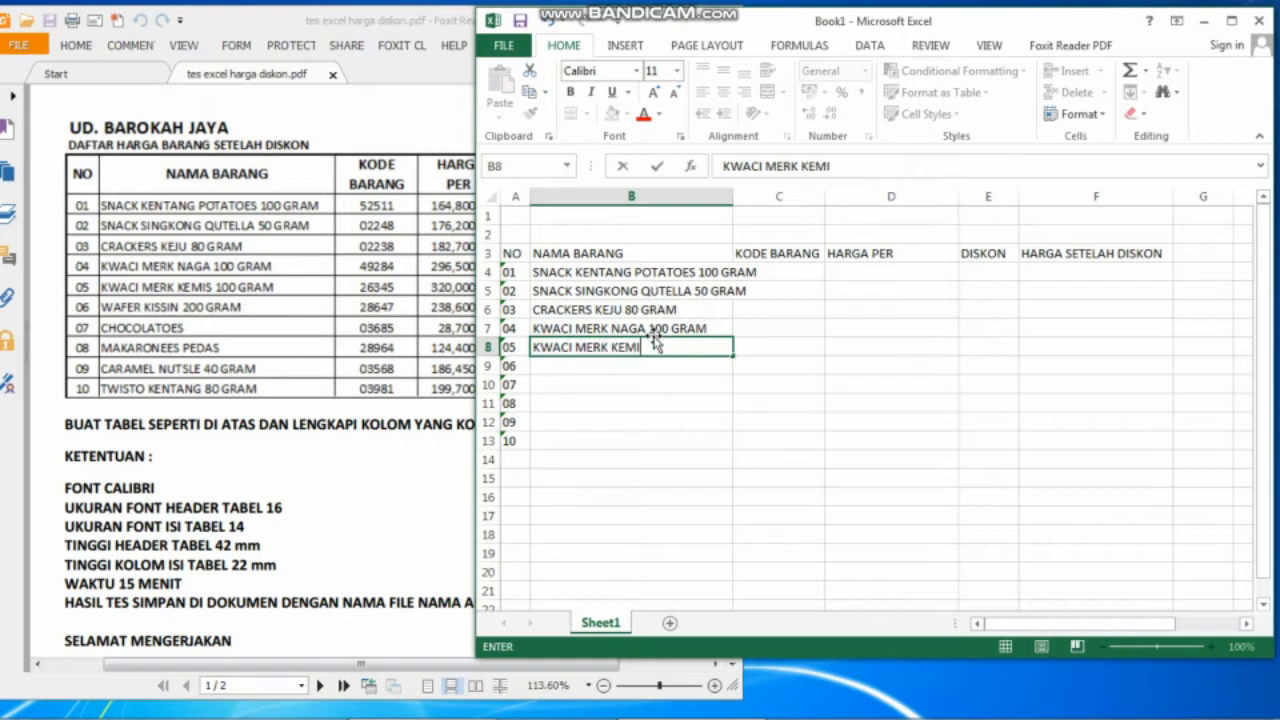
pyautogui.write('S 100 GRAM')
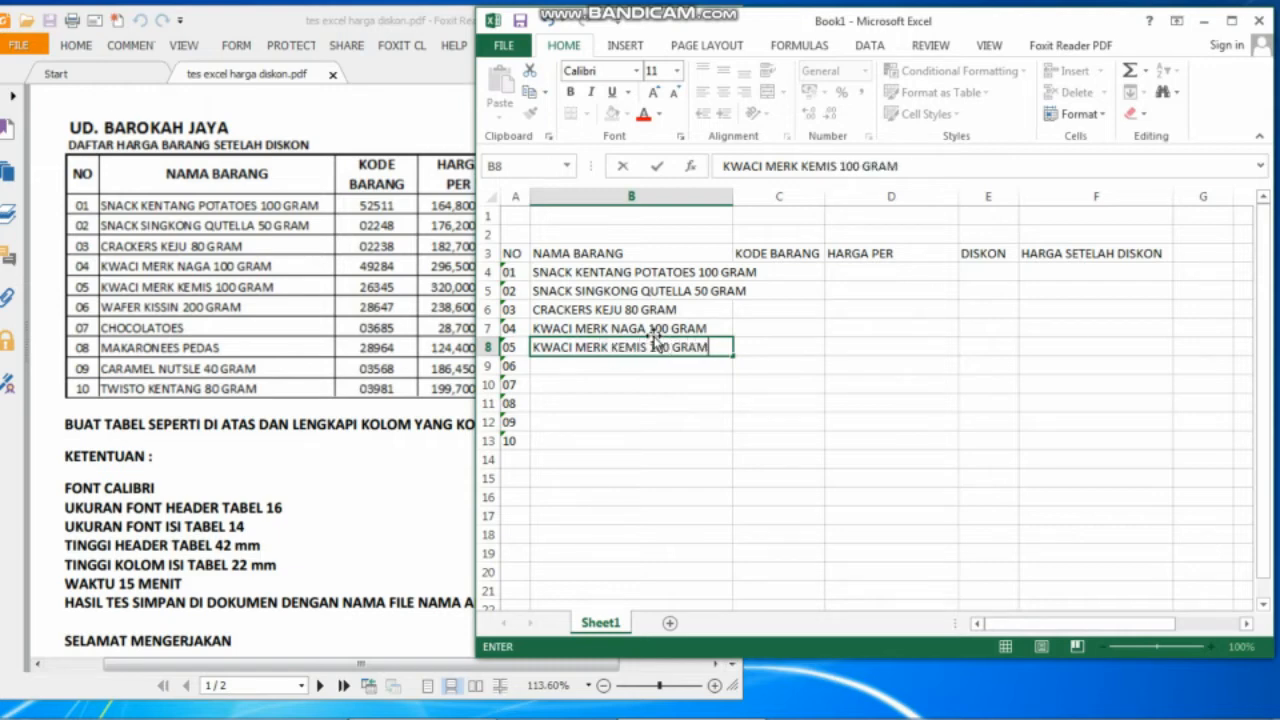
pyautogui.press('Return')
pyautogui.write('WAF')
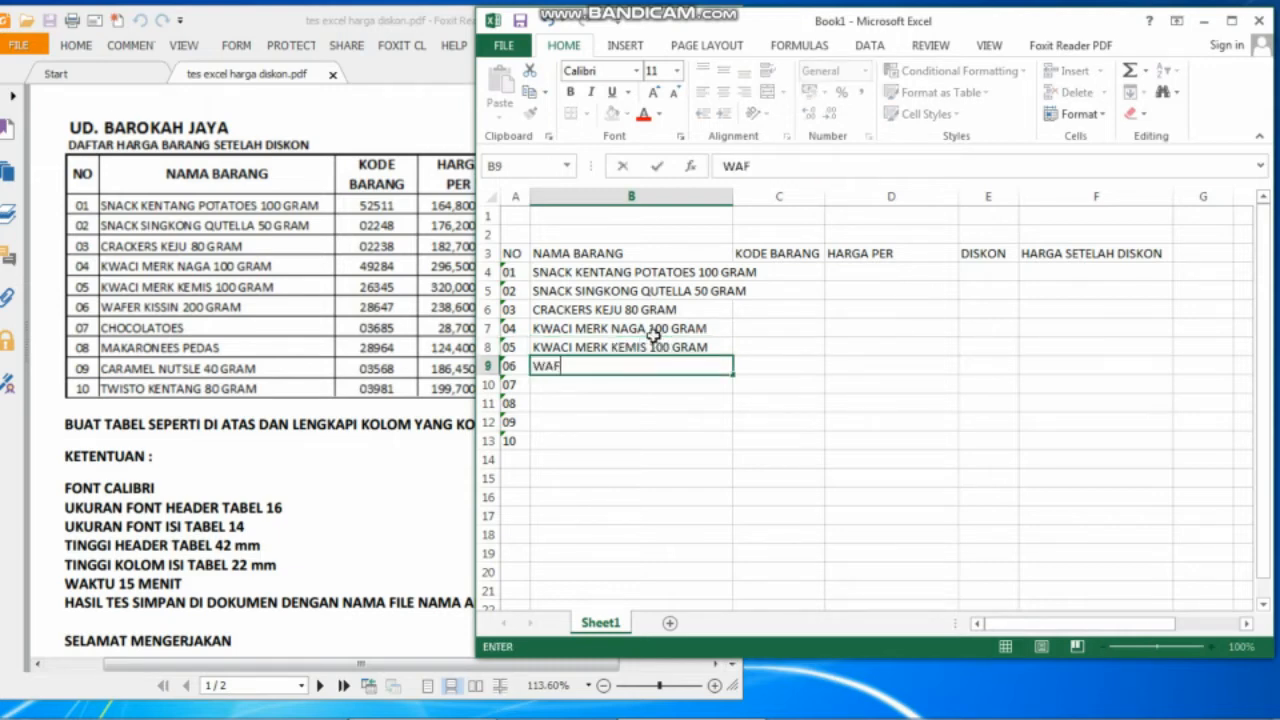
pyautogui.write('ER KISSIN')
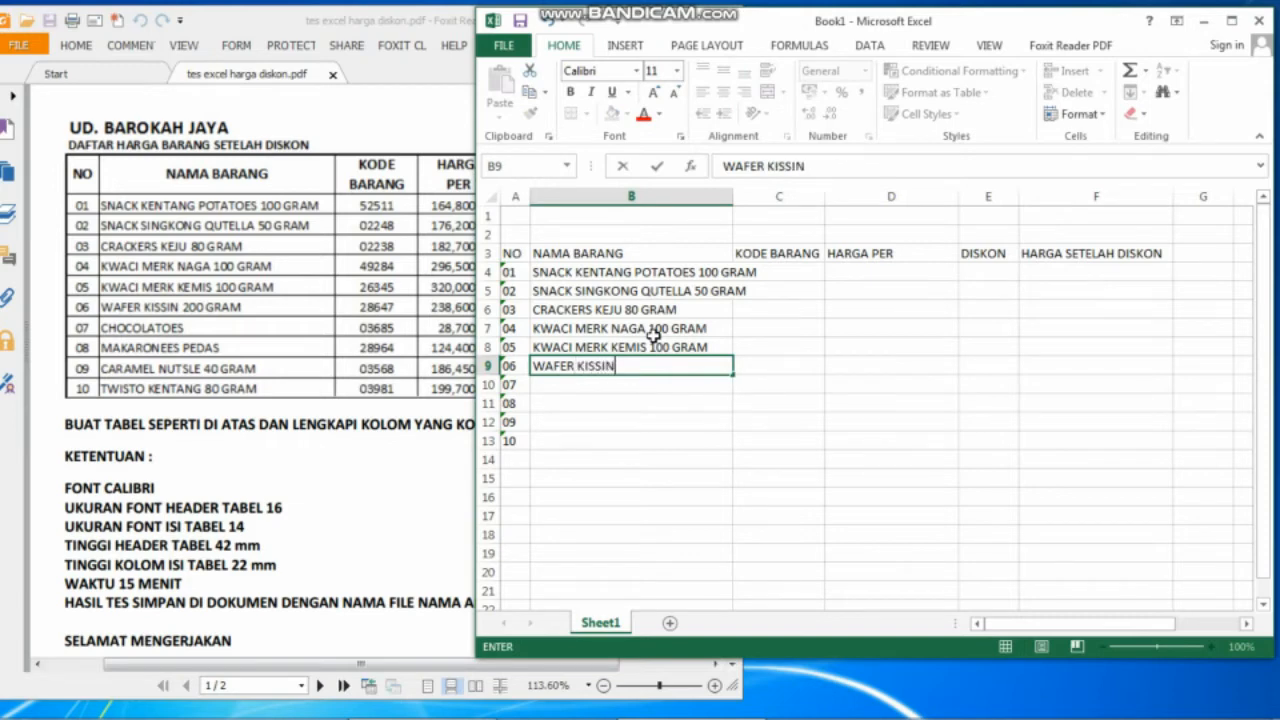
pyautogui.write(' 200 GRAM')
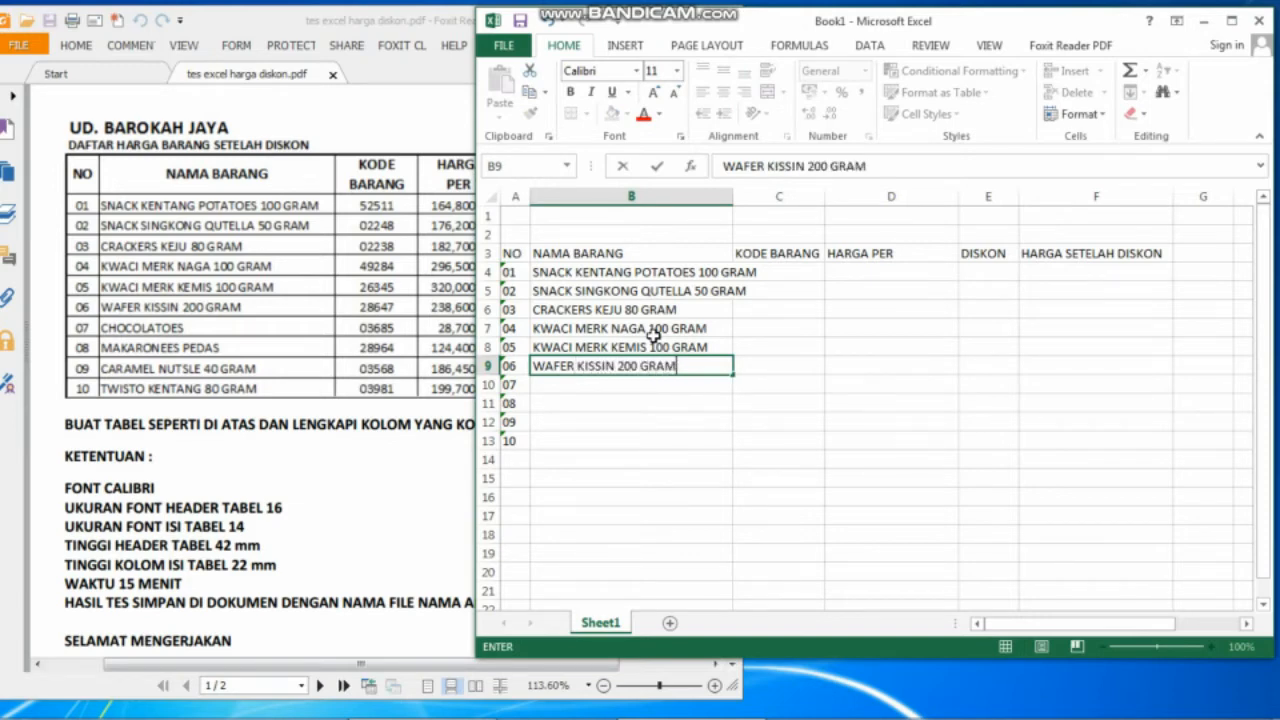
pyautogui.press('Return')
pyautogui.press('Down')
pyautogui.write('CHO')
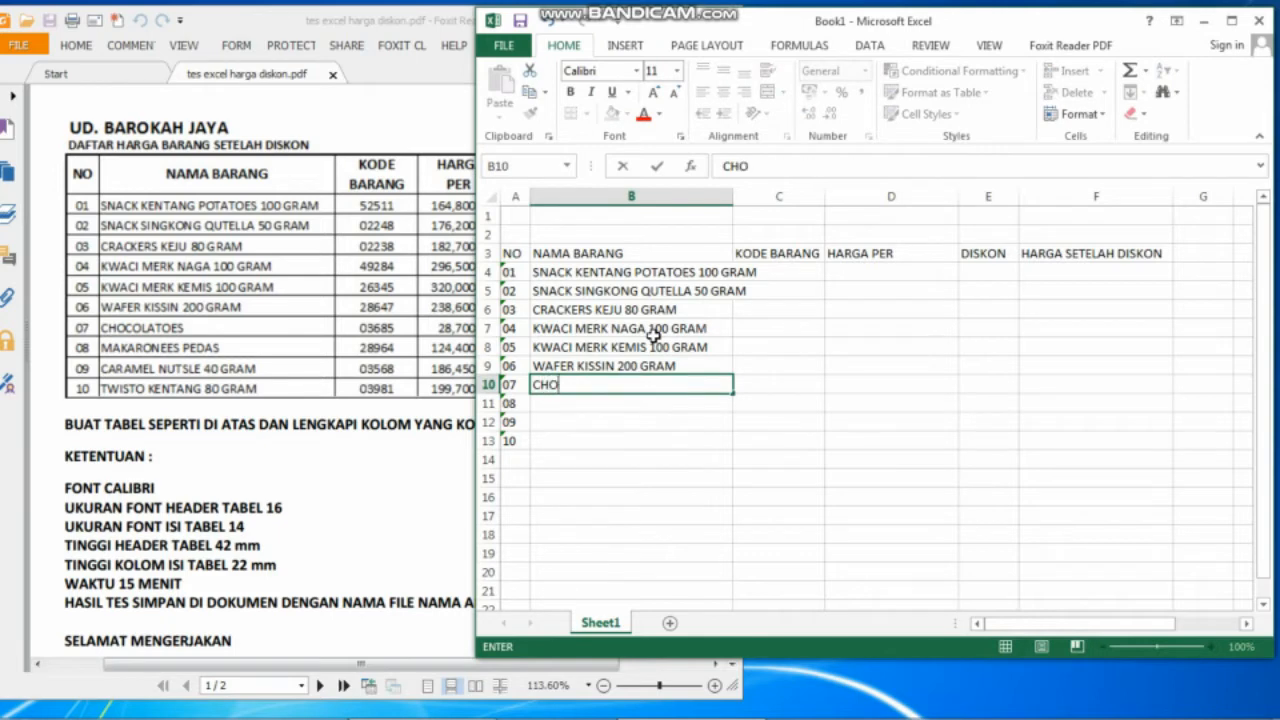
pyautogui.write('COLATOES')
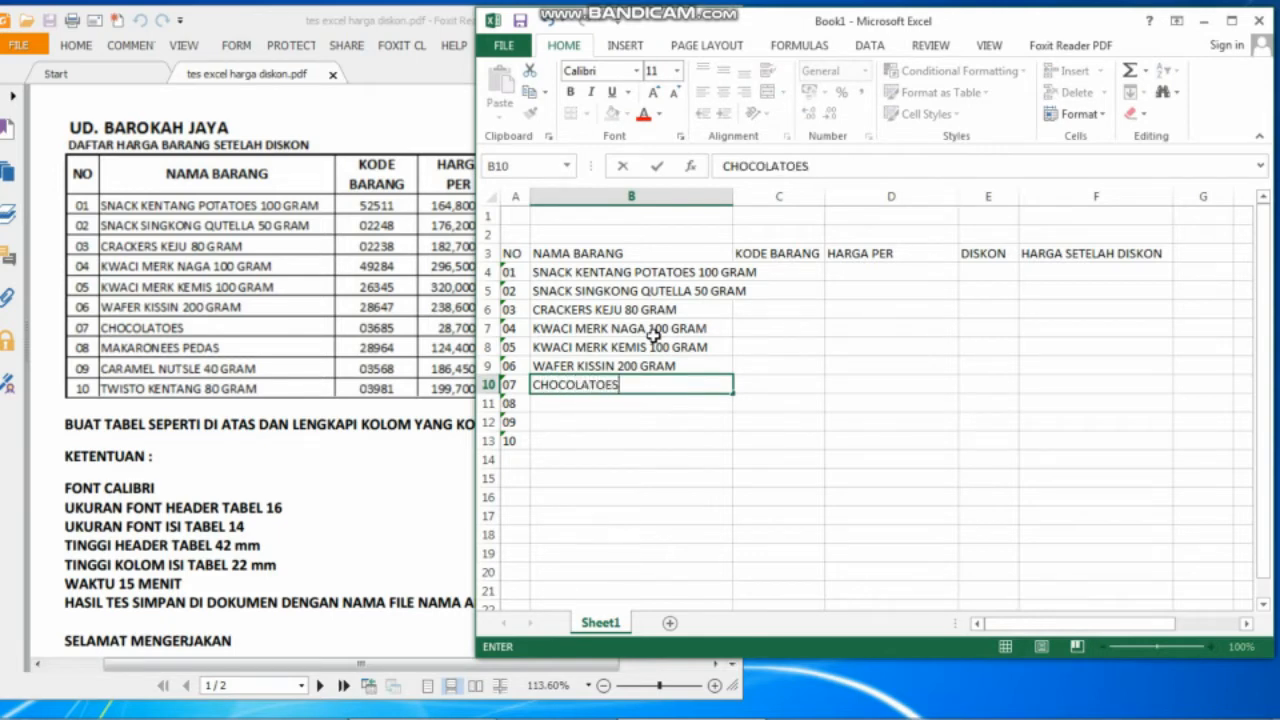
pyautogui.press('Return')
pyautogui.write('MAK')
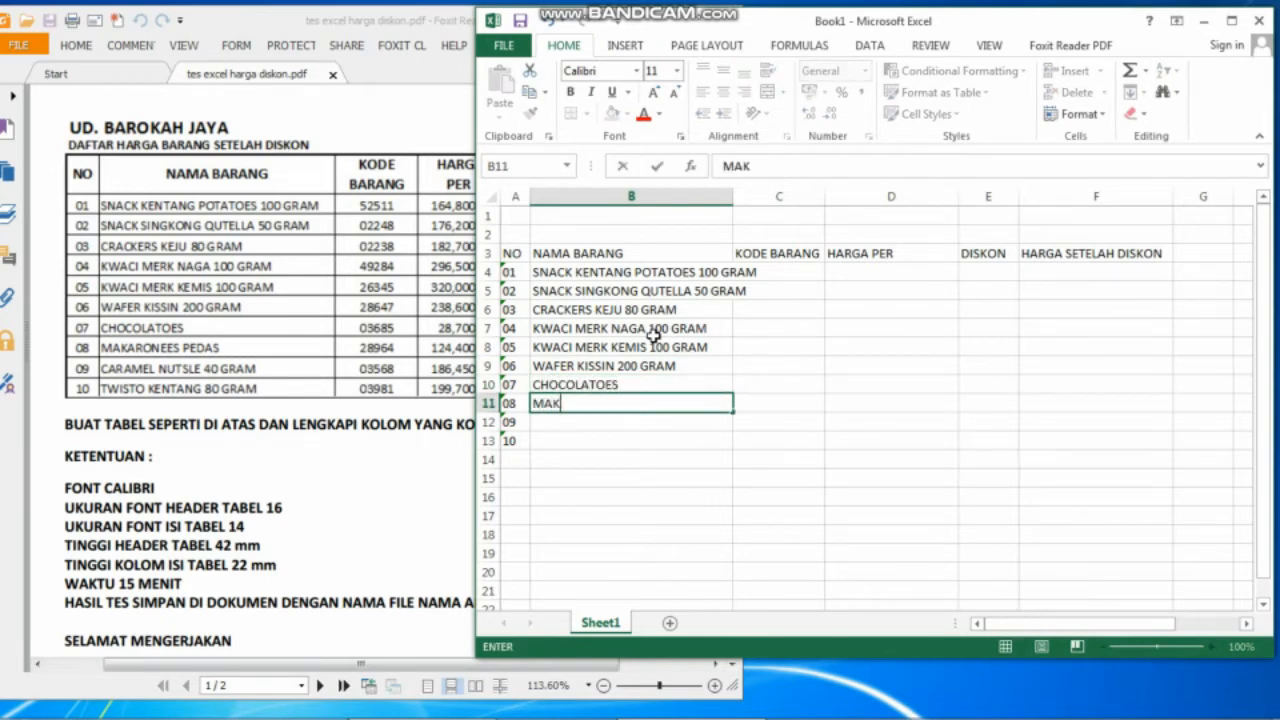
pyautogui.write('ARONEES')
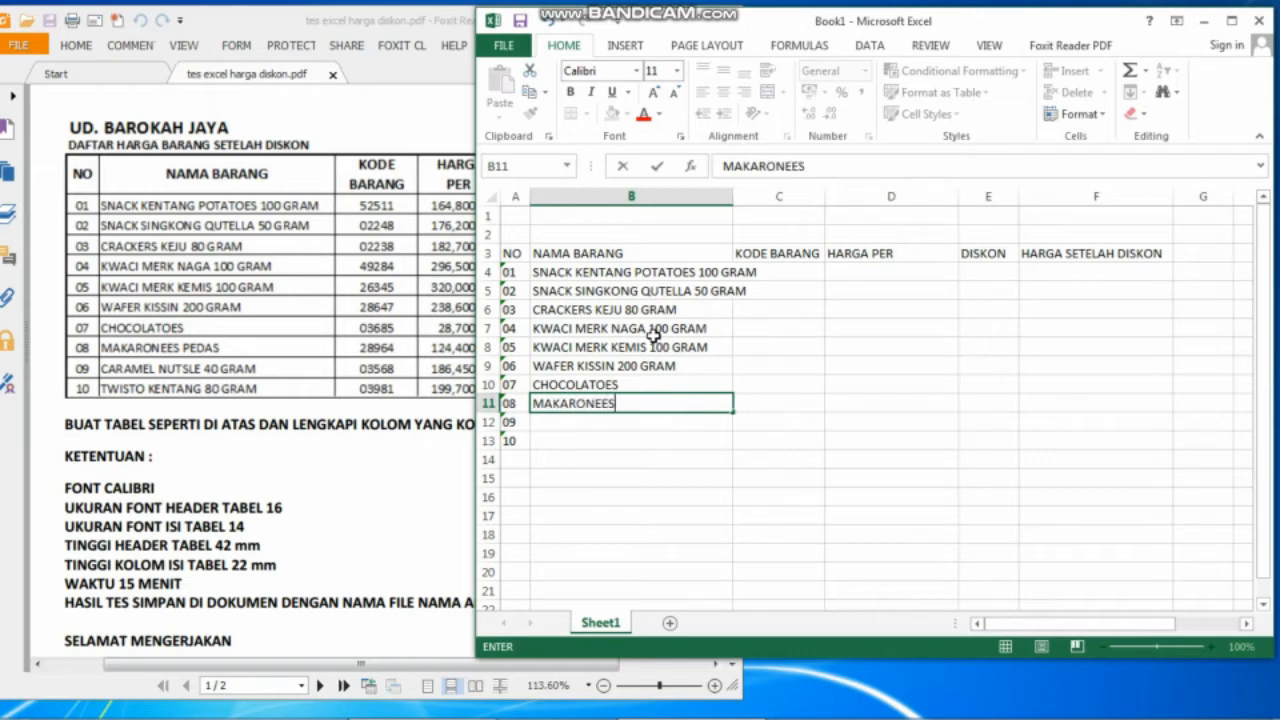
pyautogui.write(' PEDAS')
pyautogui.press('Return')
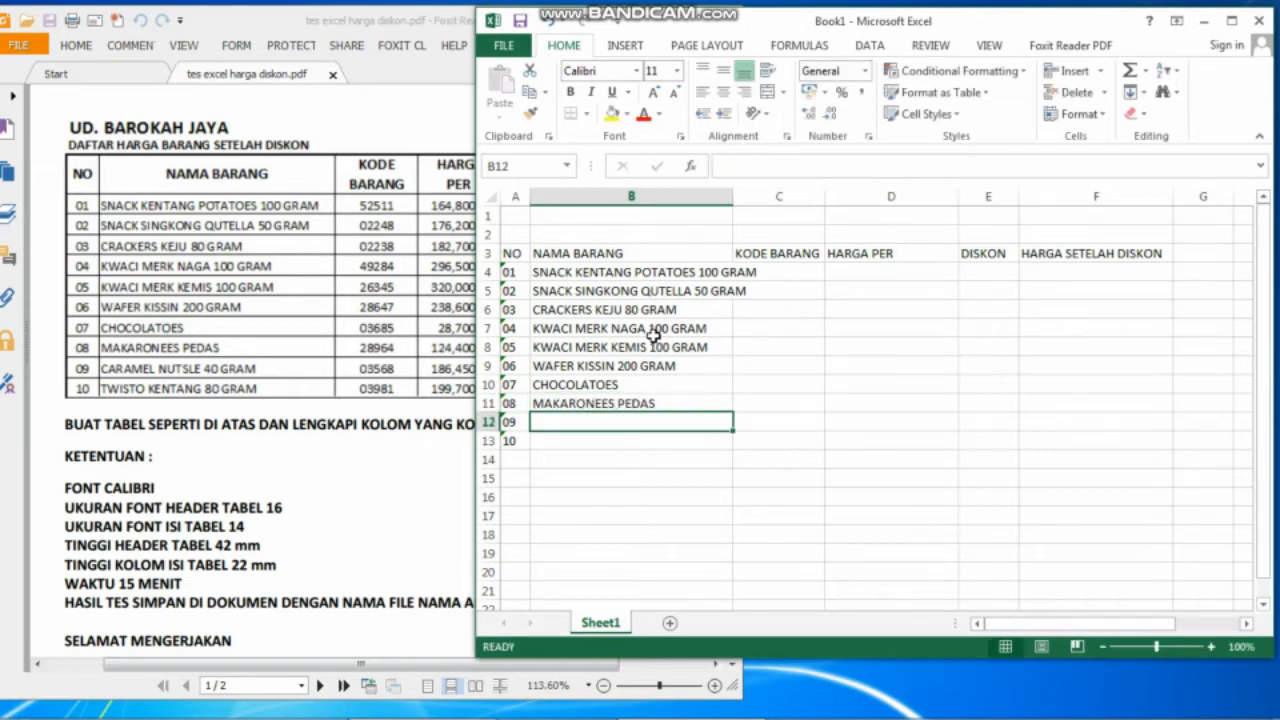
pyautogui.write('CARAMEL')
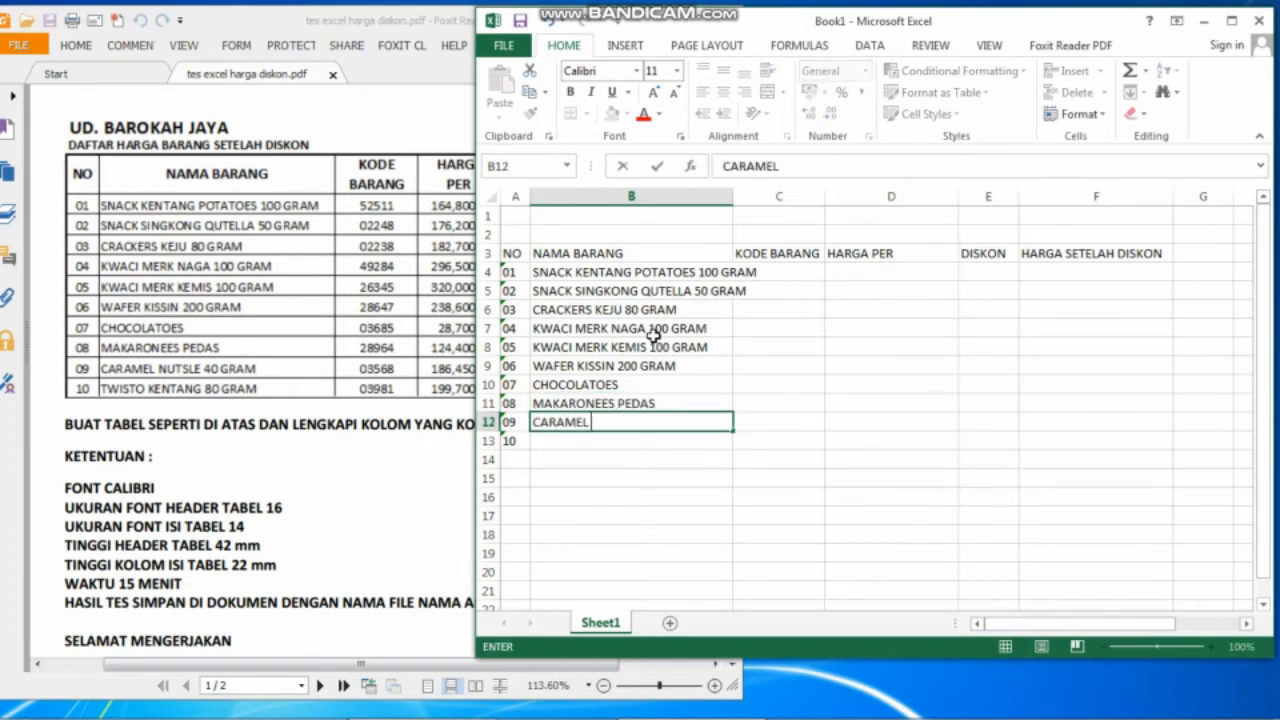
pyautogui.write(' NUSTLR')
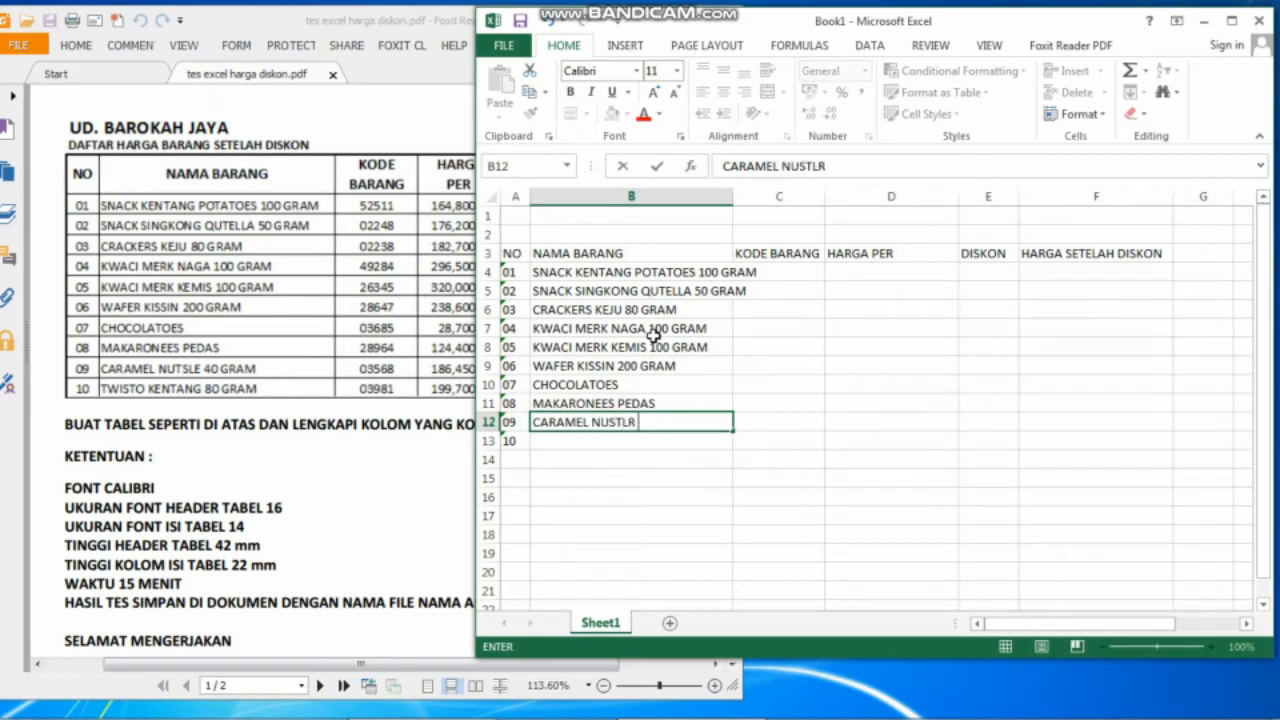
pyautogui.press('BackSpace')
pyautogui.press('BackSpace')
pyautogui.press('BackSpace')
pyautogui.write('TSLE 40 GRAM')
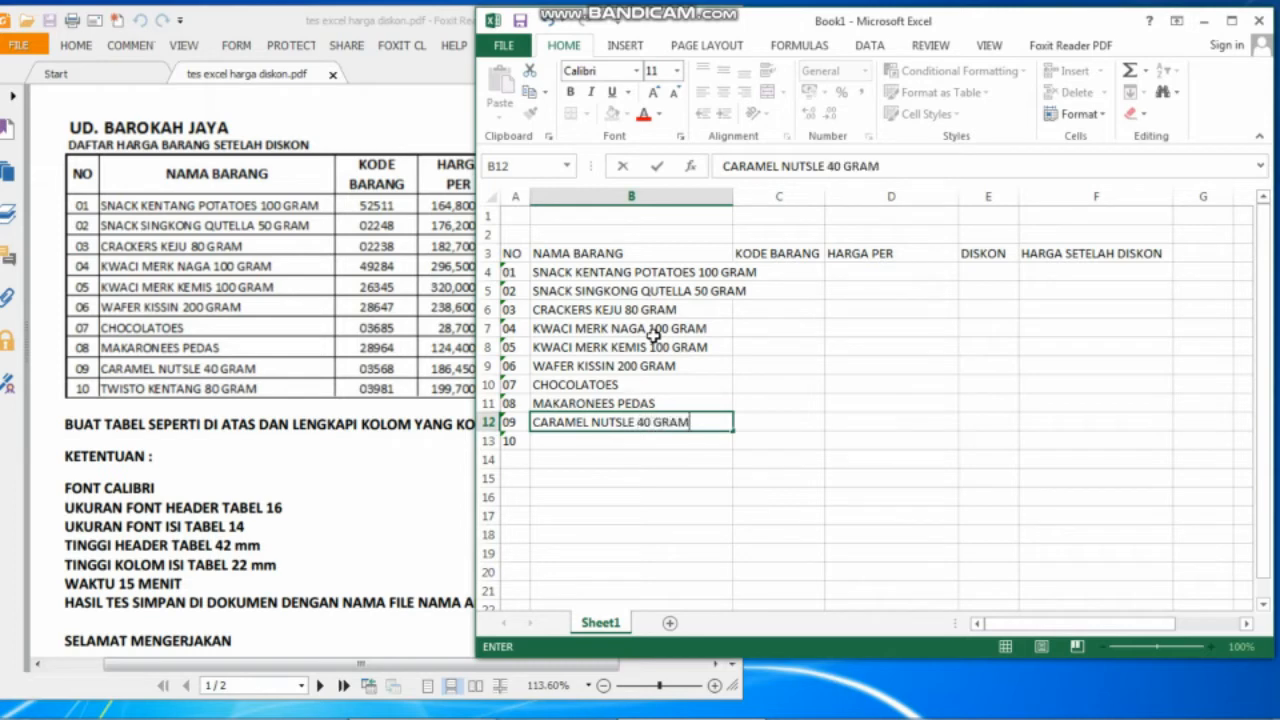
pyautogui.press('Return')
pyautogui.write('TWIST')
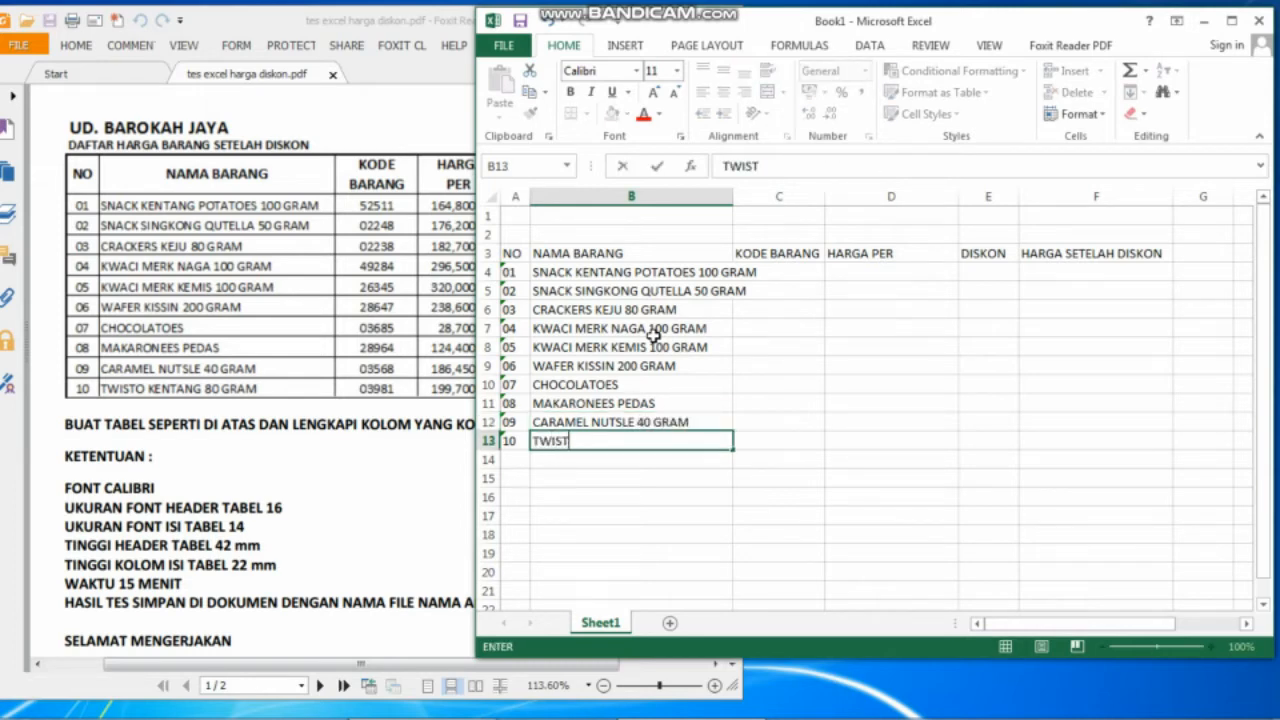
pyautogui.write('O KENTANG')
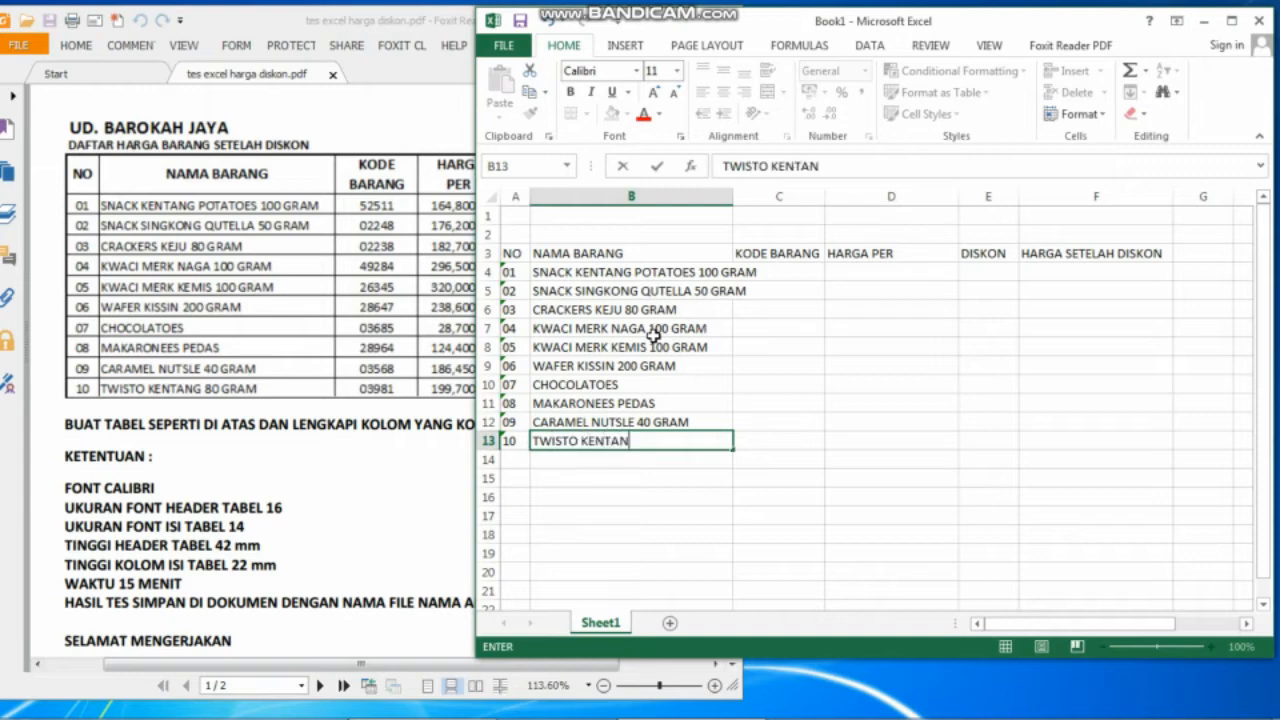
pyautogui.write('RAM')
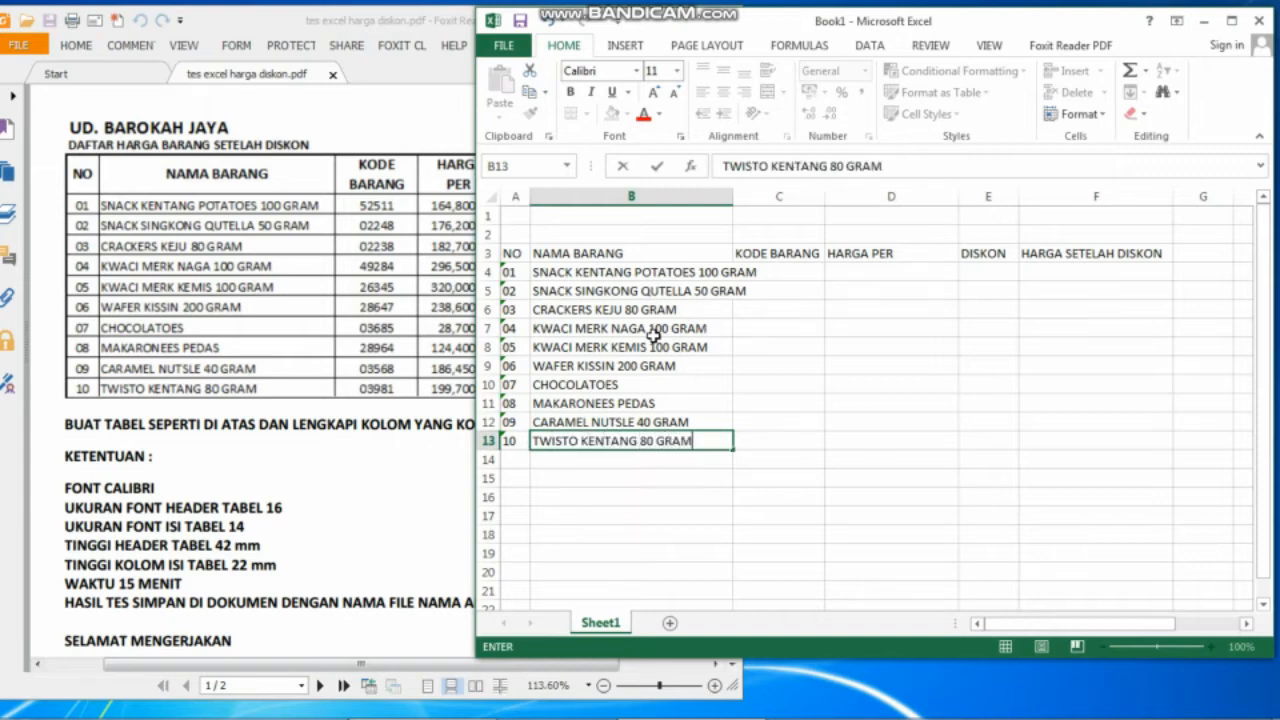
pyautogui.press('Tab')
pyautogui.press('Tab')
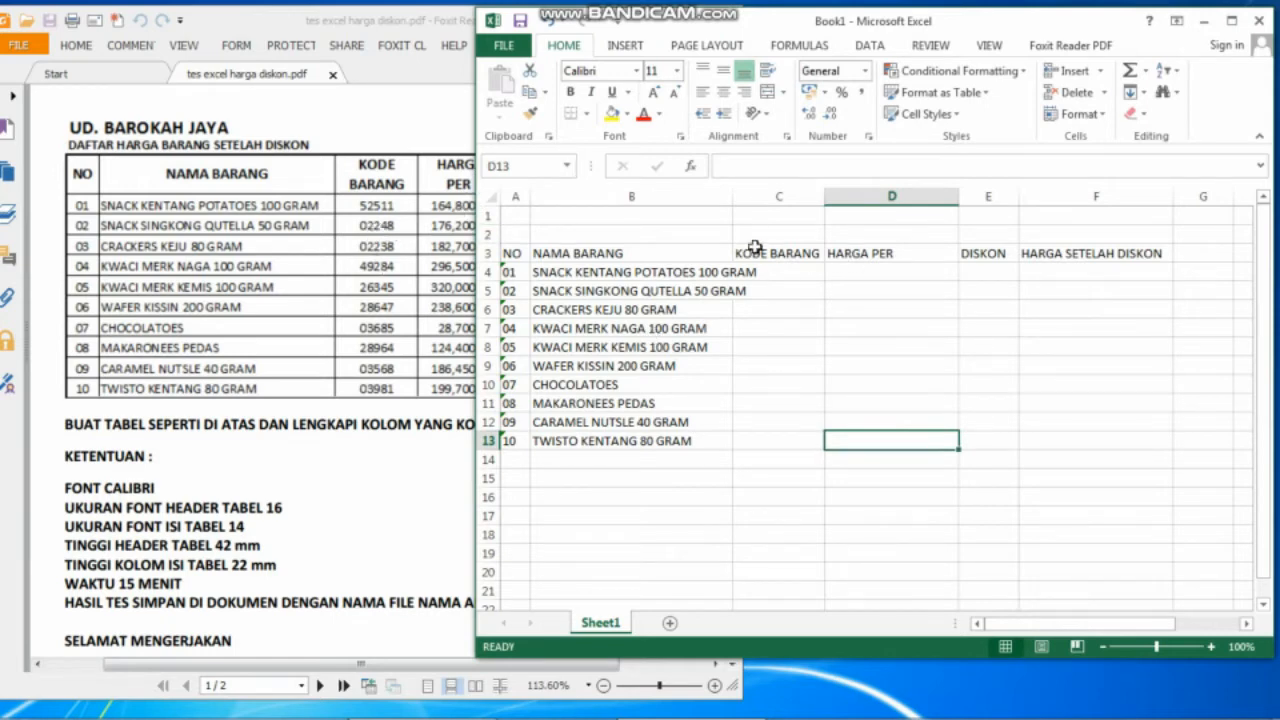
# Format column C as Text so item codes keep leading zeros.
pyautogui.click(773, 186)
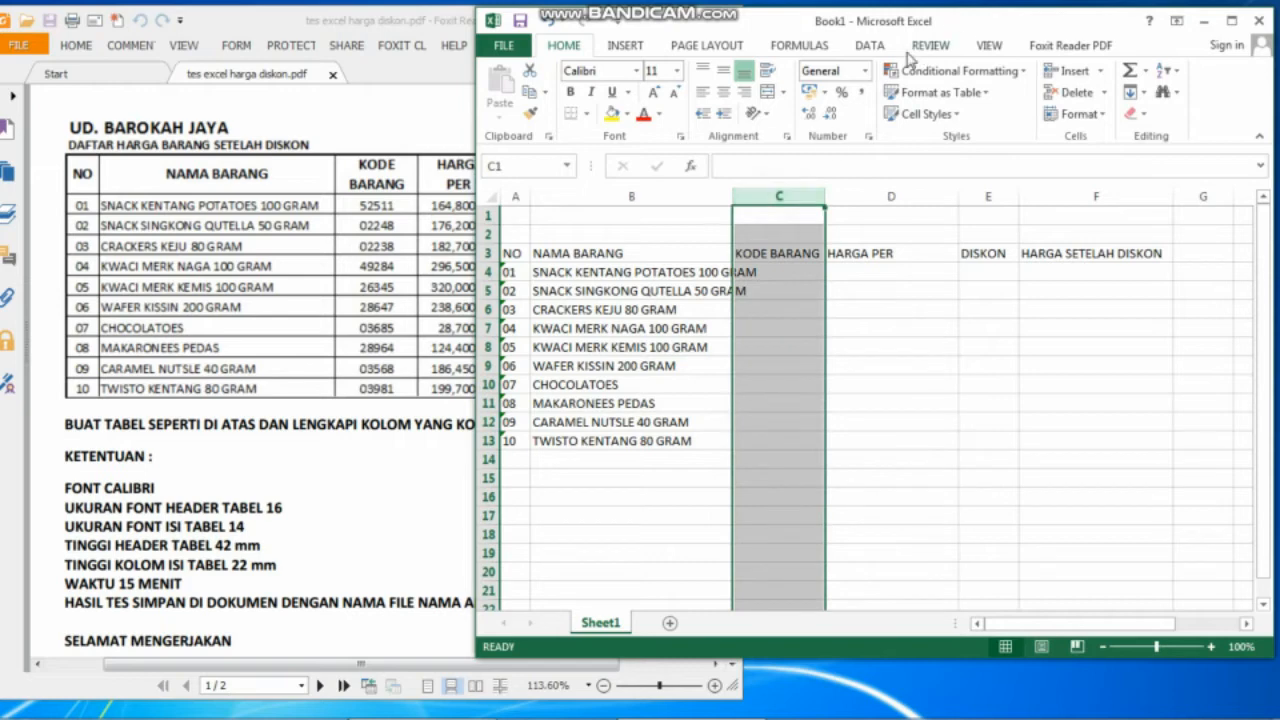
pyautogui.click(865, 71)
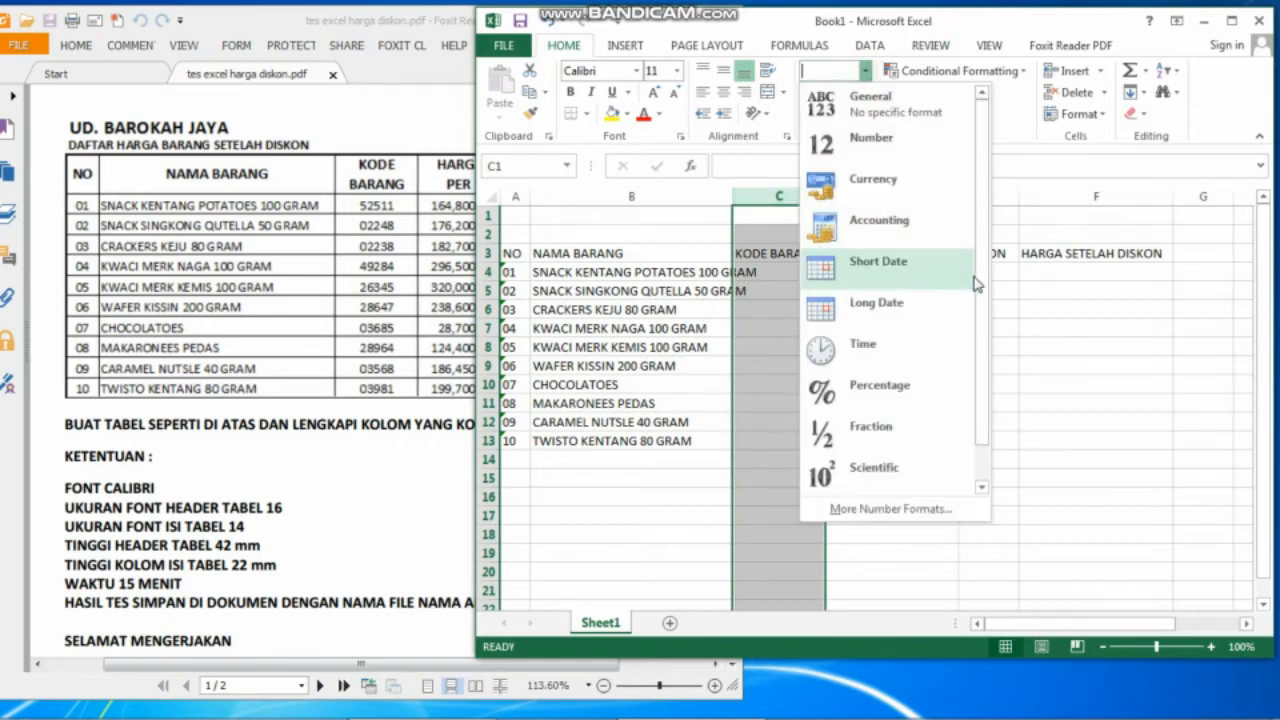
pyautogui.moveTo(985, 287); pyautogui.dragTo(971, 414)
pyautogui.click(906, 468)
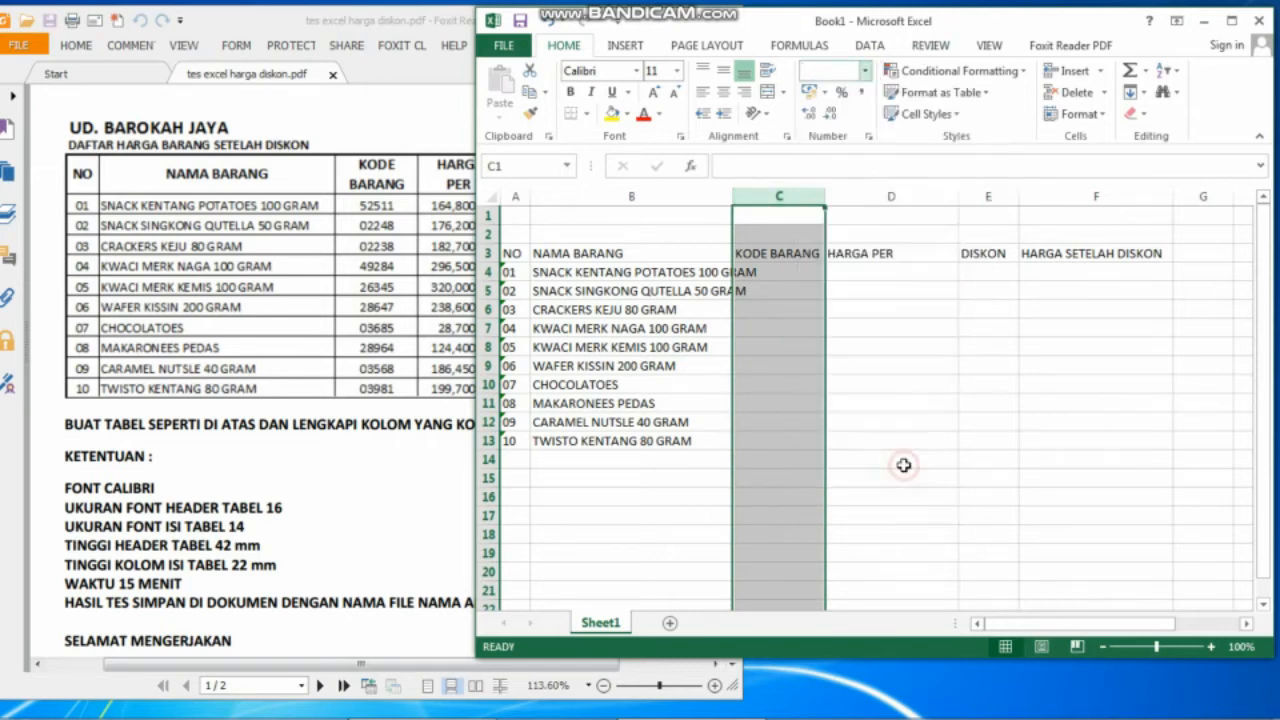
pyautogui.click(797, 268)
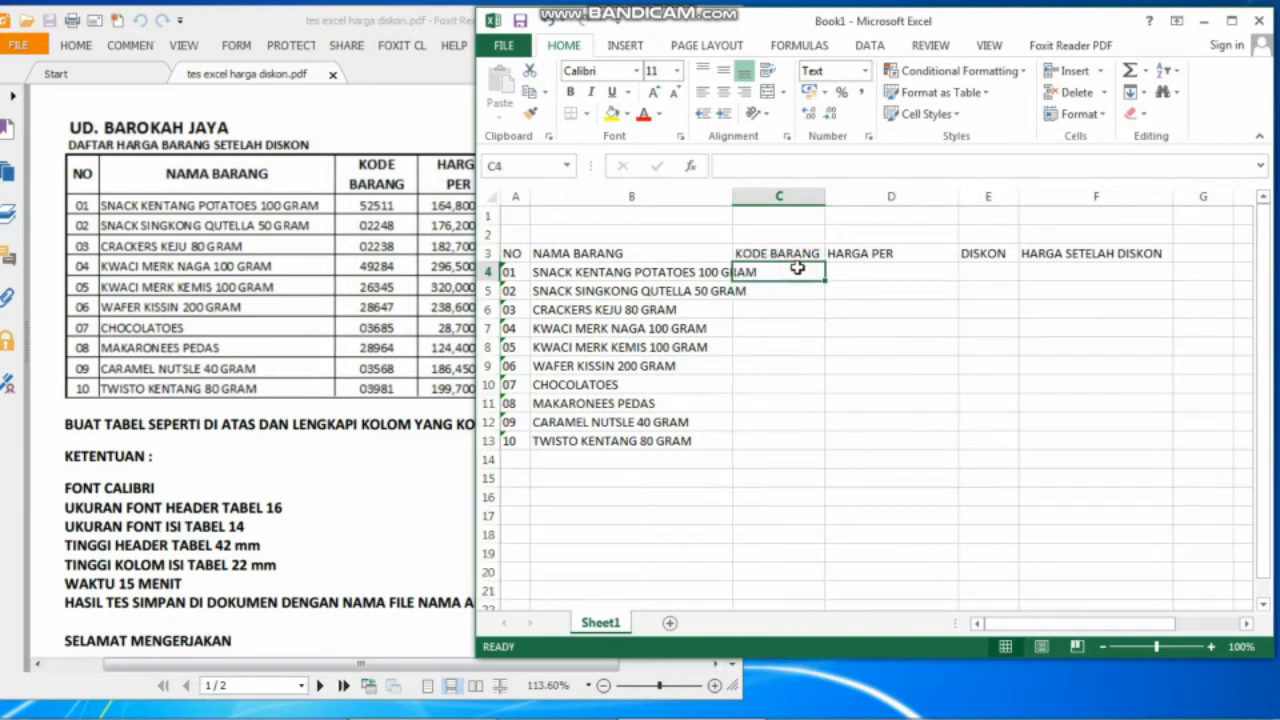
# Enter item codes 52511, 02248, 02238, 49284 and 26345 in C4:C8.
pyautogui.write('52511')
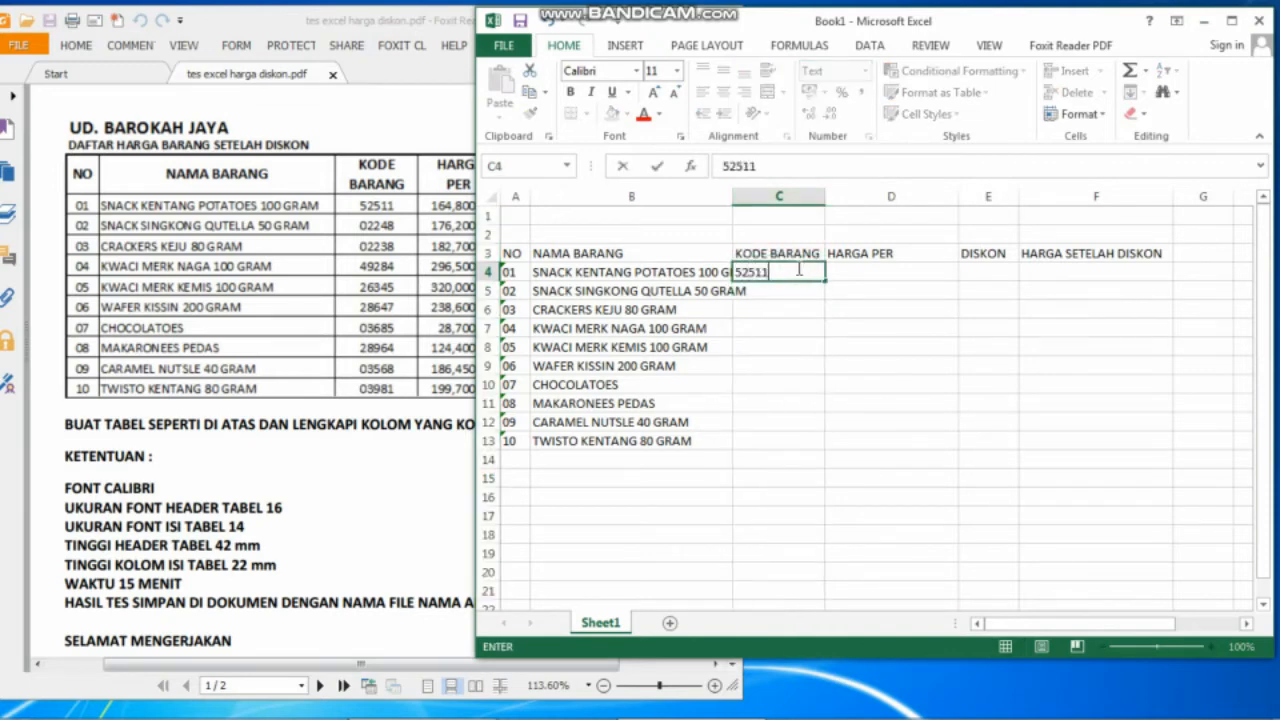
pyautogui.press('Return')
pyautogui.write('0')
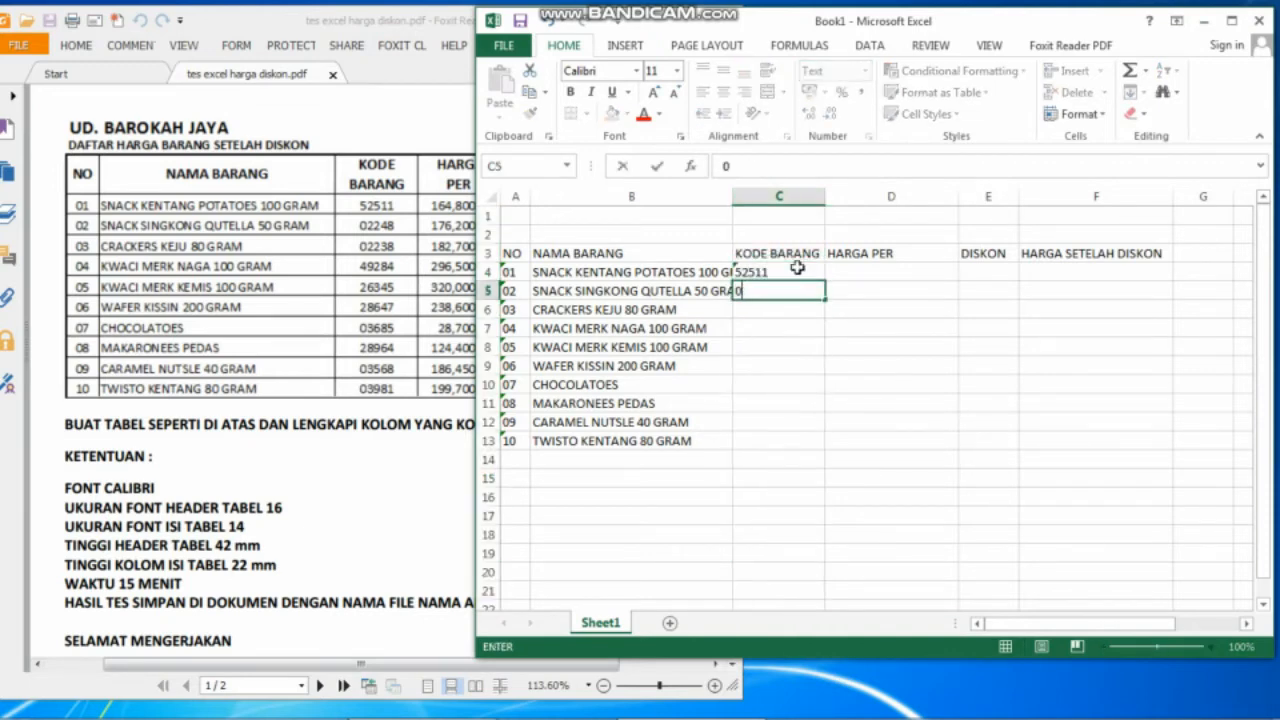
pyautogui.write('2248')
pyautogui.press('Return')
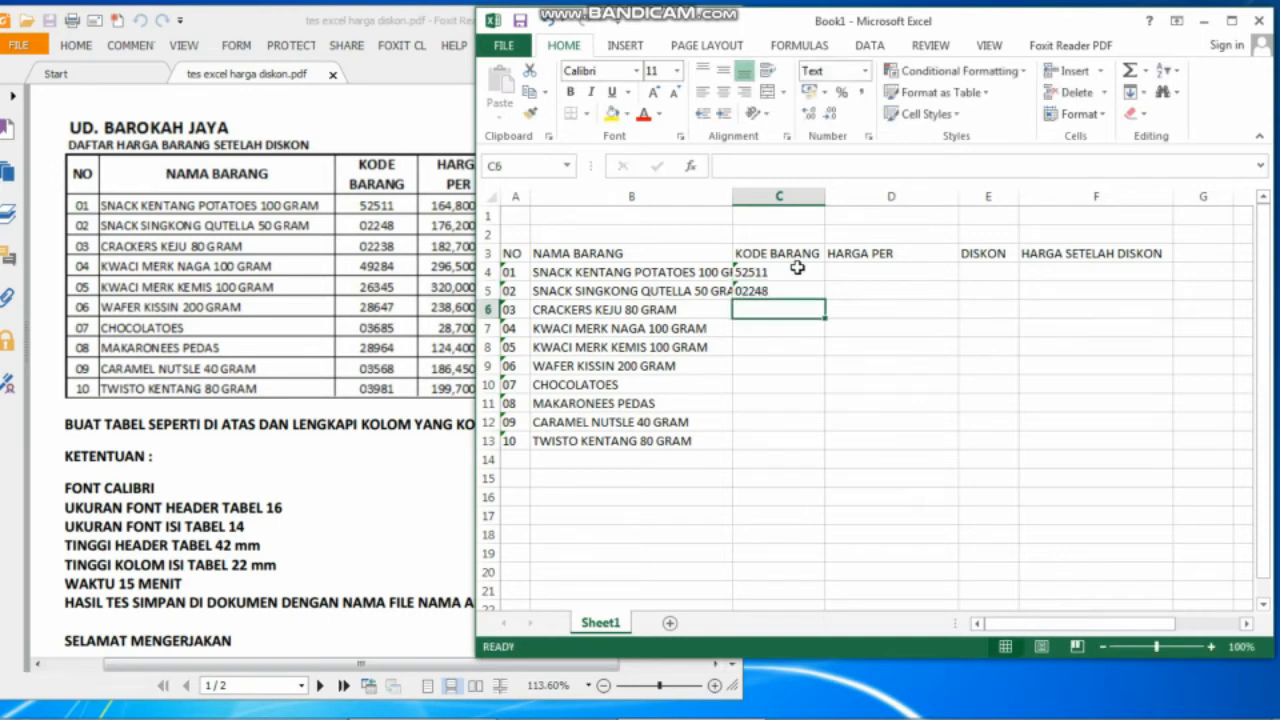
pyautogui.write('02238')
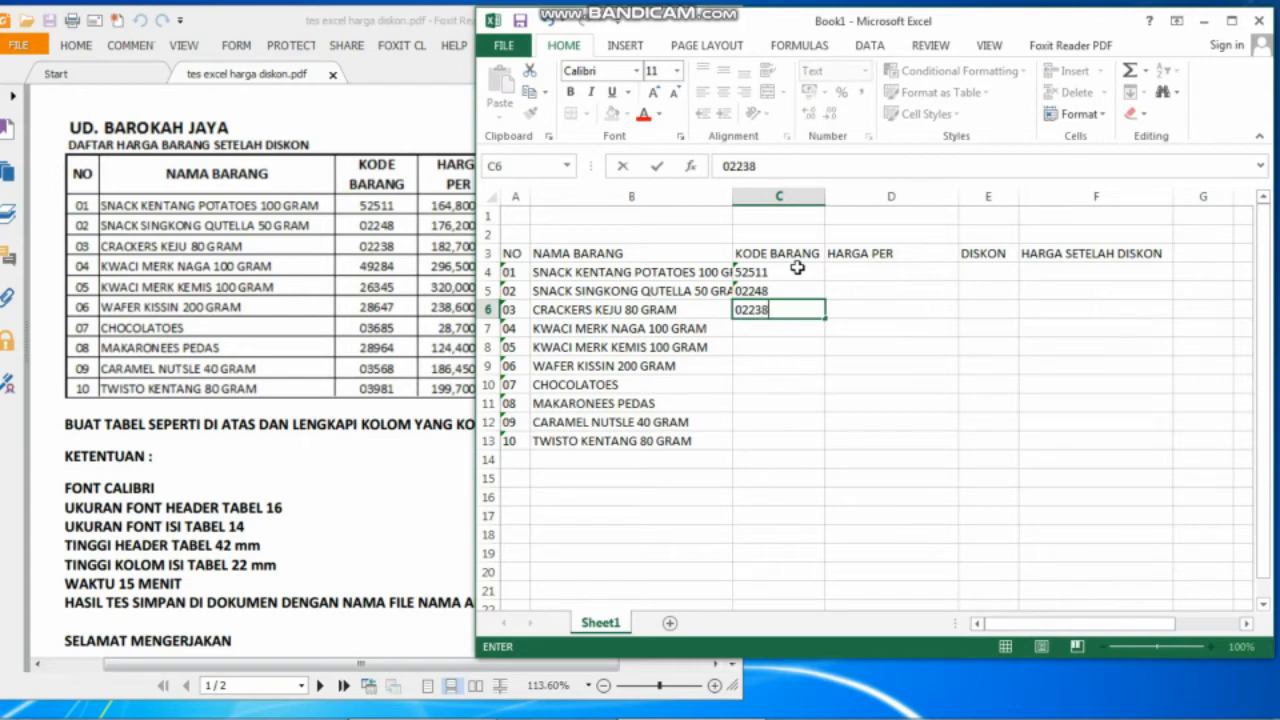
pyautogui.press('Return')
pyautogui.write('49')
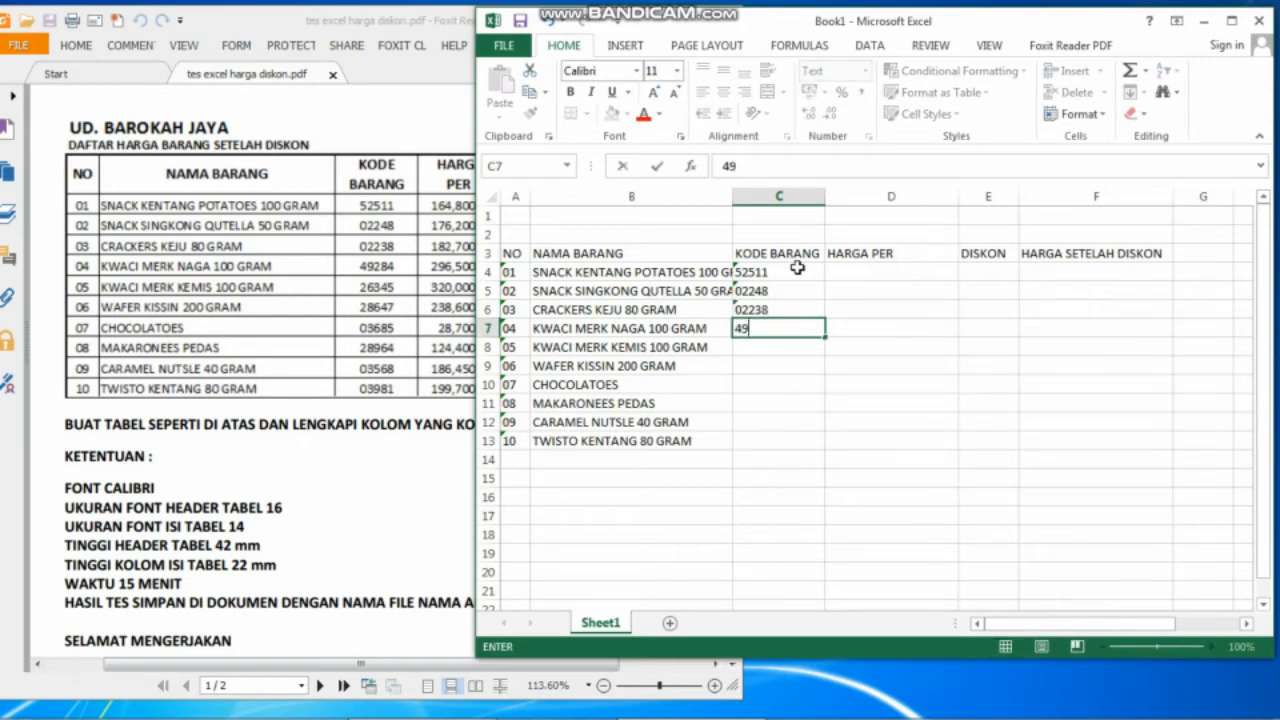
pyautogui.write('284')
pyautogui.press('Return')
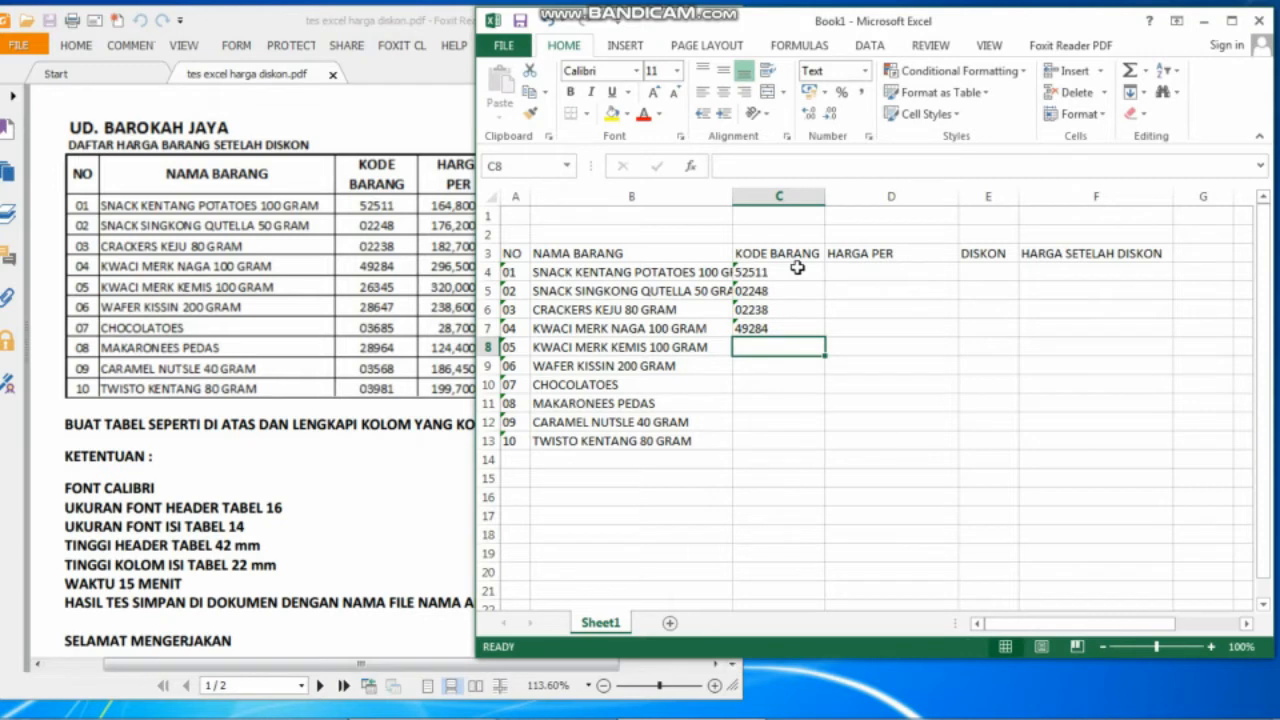
pyautogui.write('263')
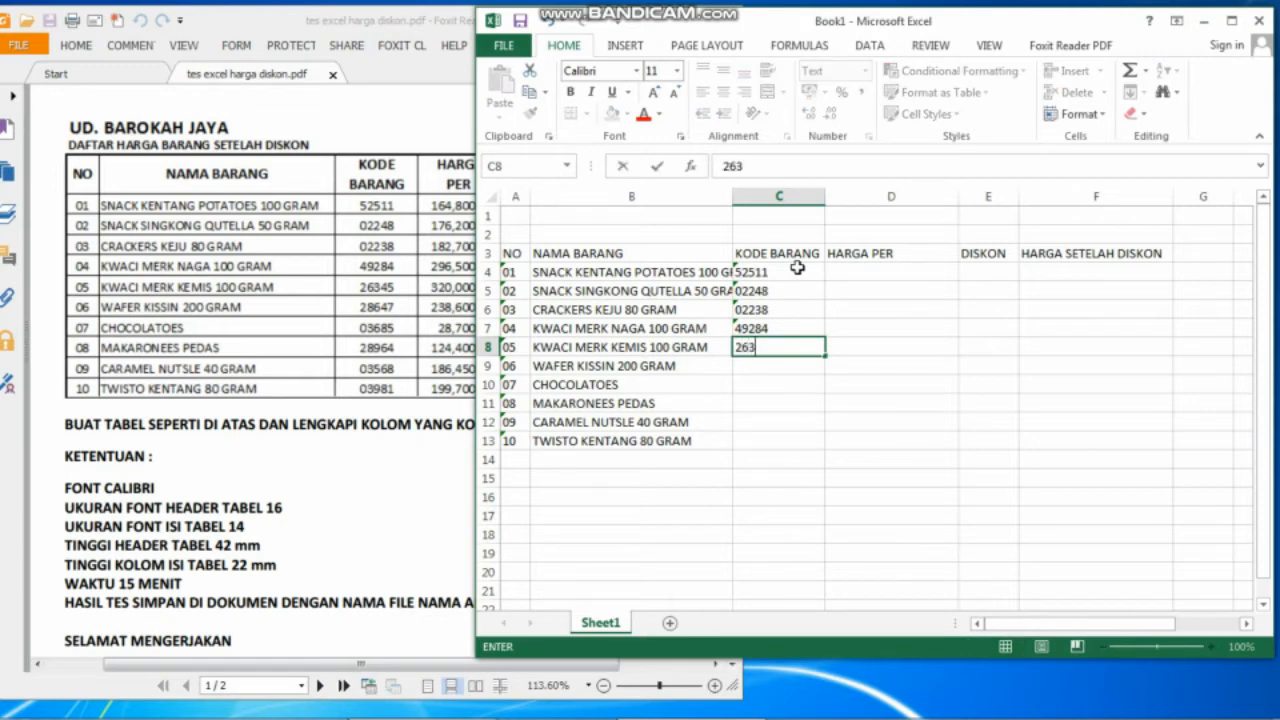
pyautogui.write('45')
pyautogui.press('Return')
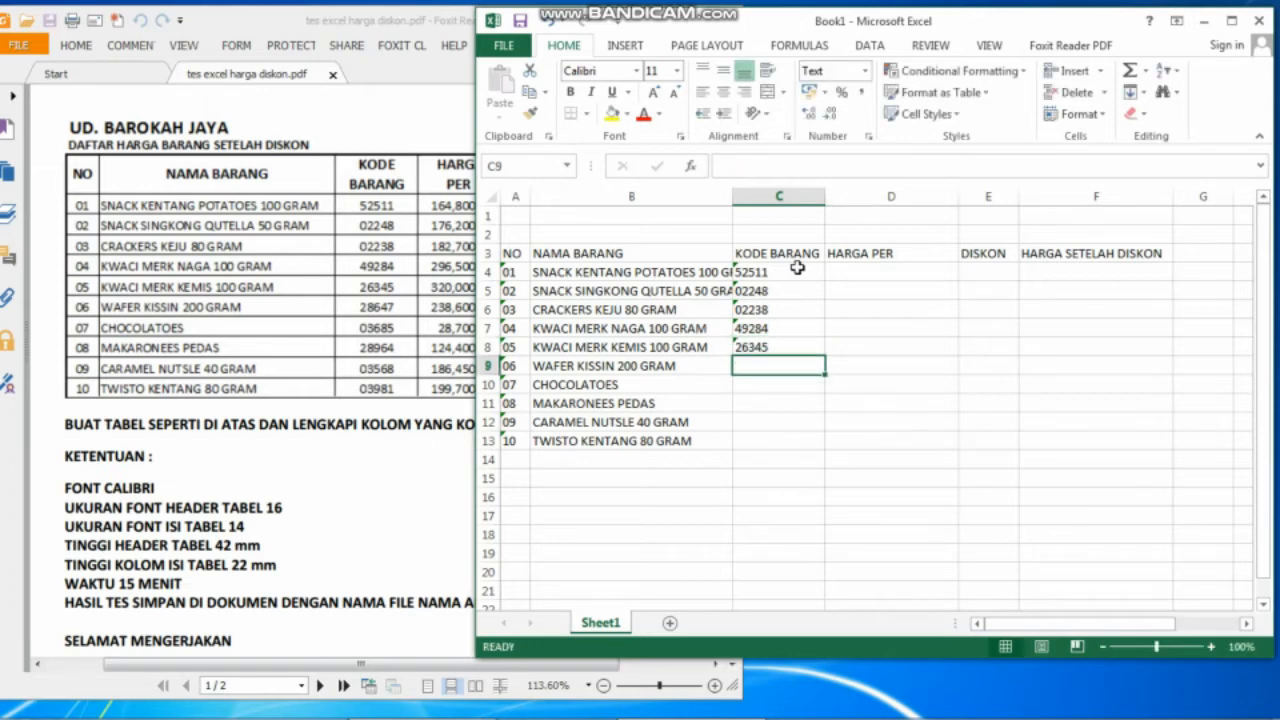
# Enter codes 28647, 03685, 28964, 03568 and 03981 in C9:C13, then bring the PDF forward.
pyautogui.write('28')
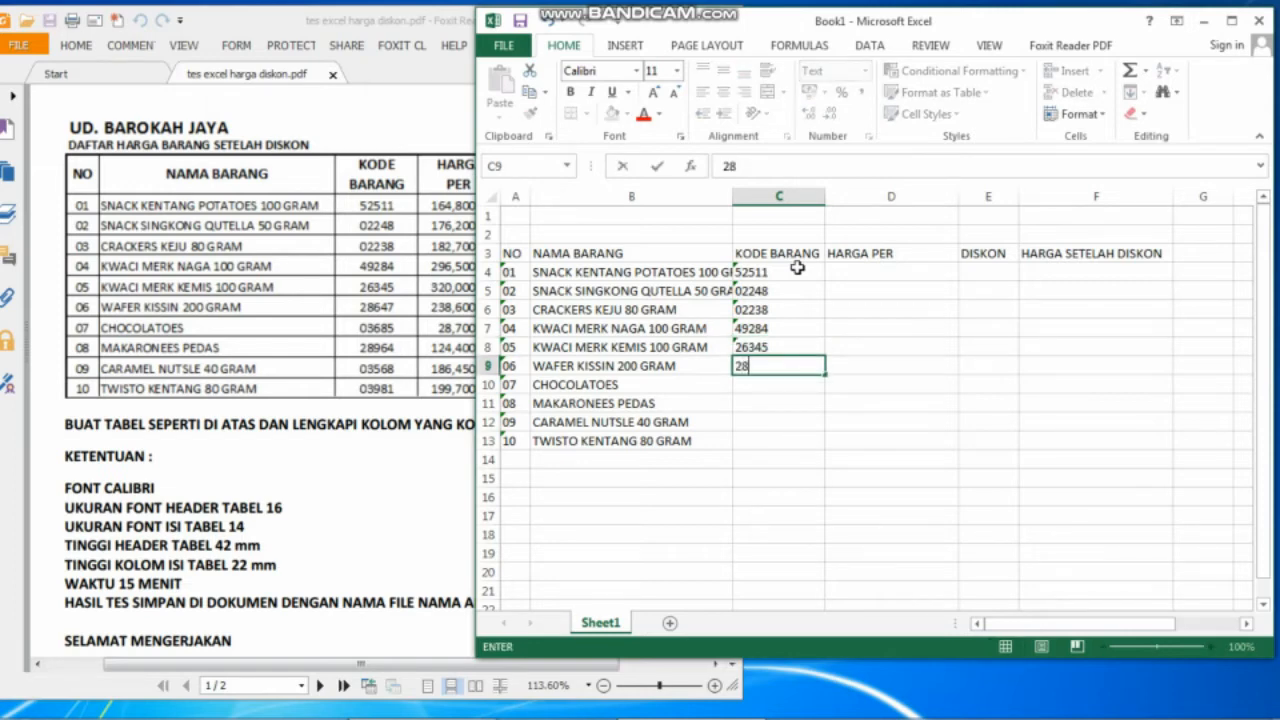
pyautogui.write('647')
pyautogui.press('Return')
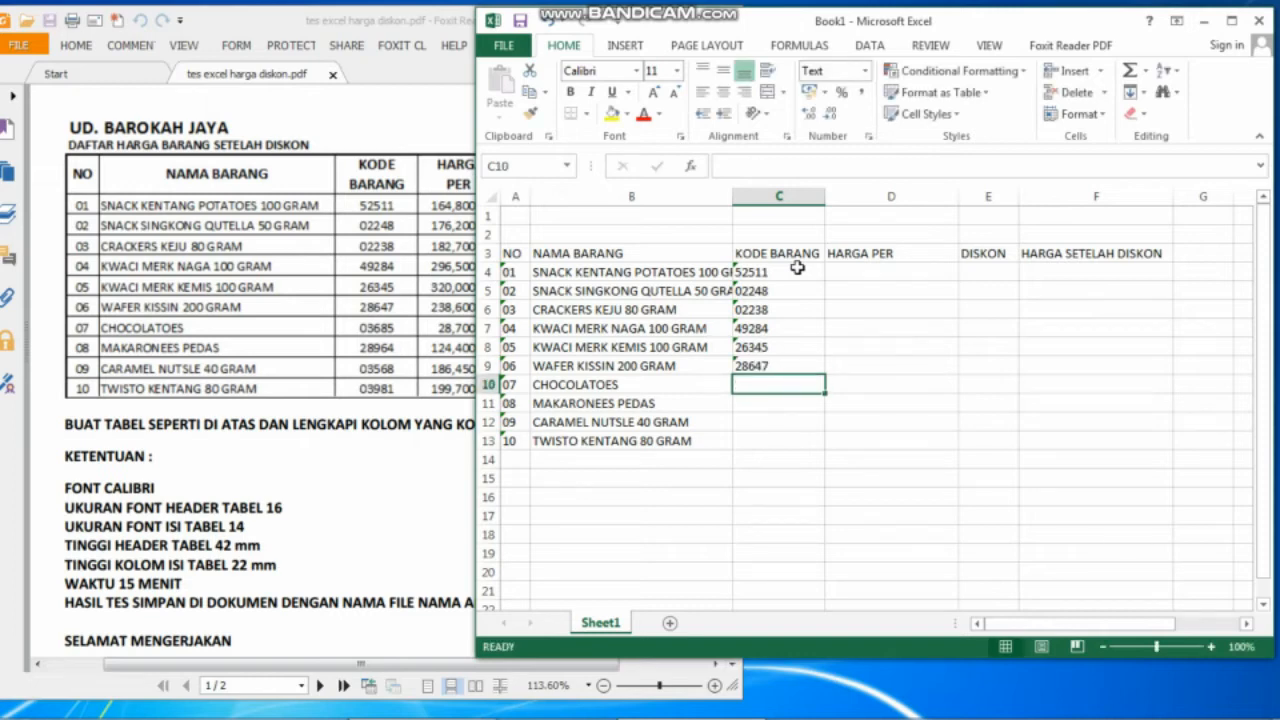
pyautogui.write('03685')
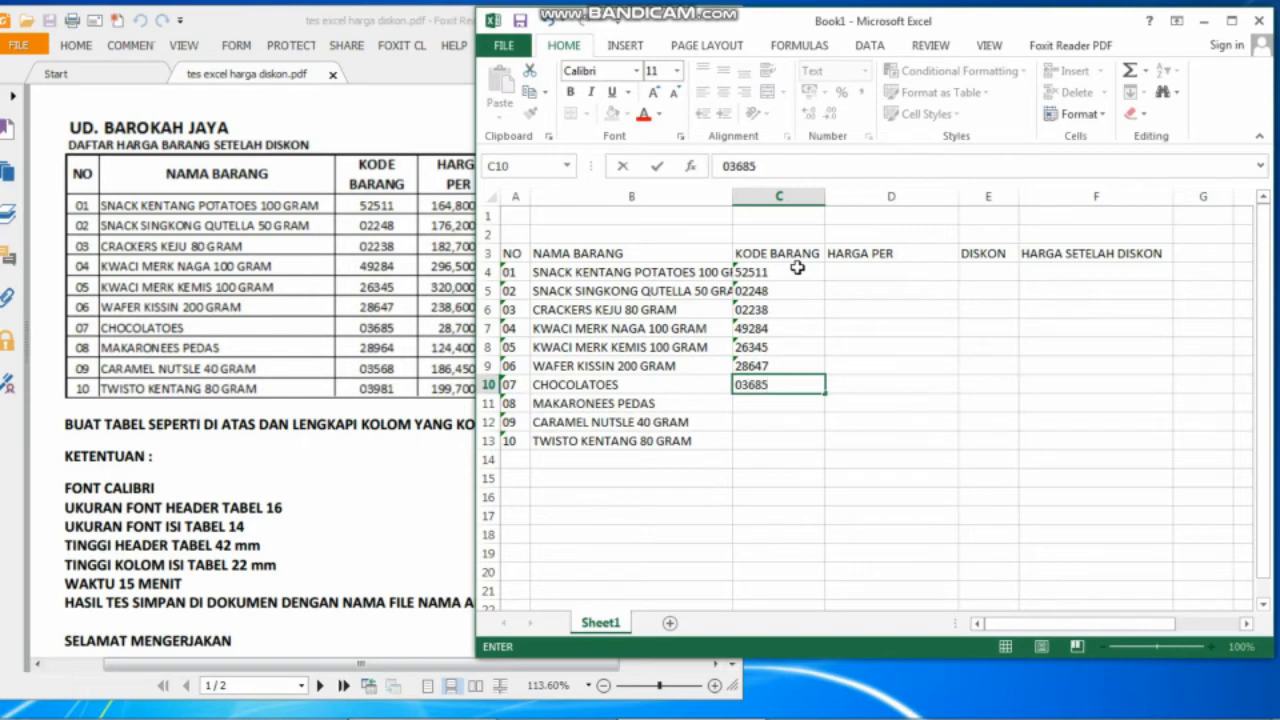
pyautogui.press('Return')
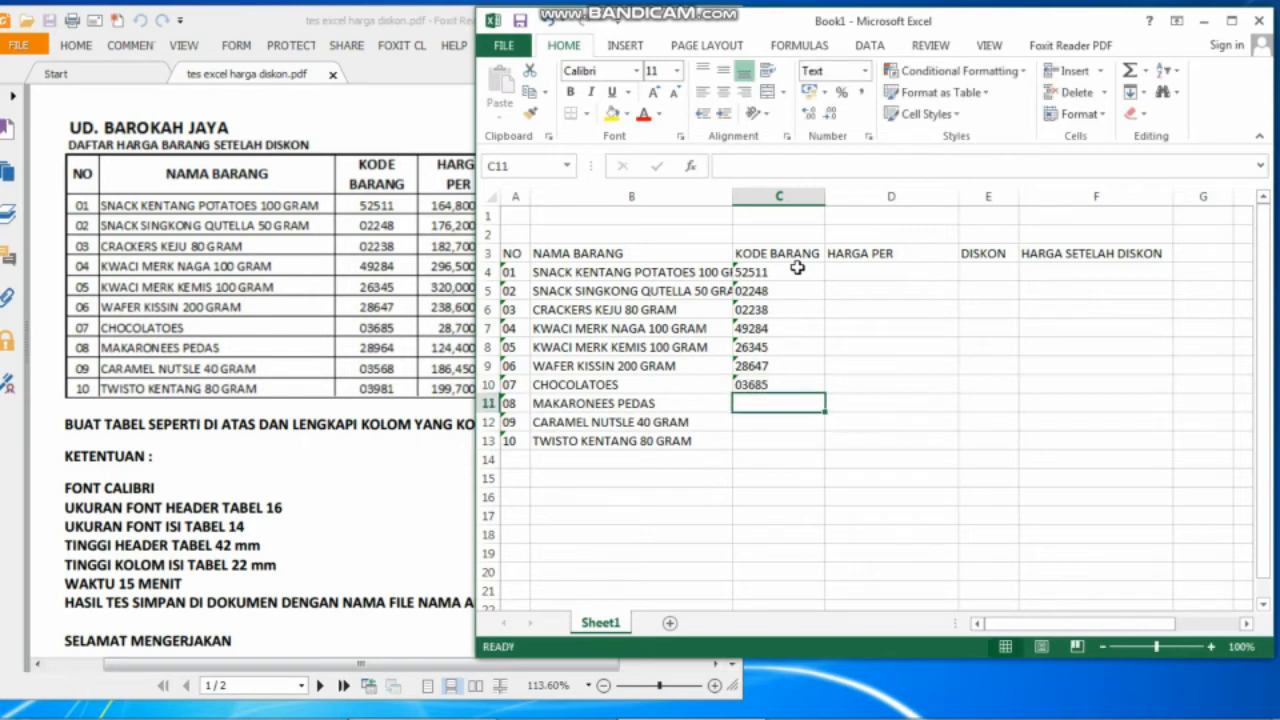
pyautogui.write('289')
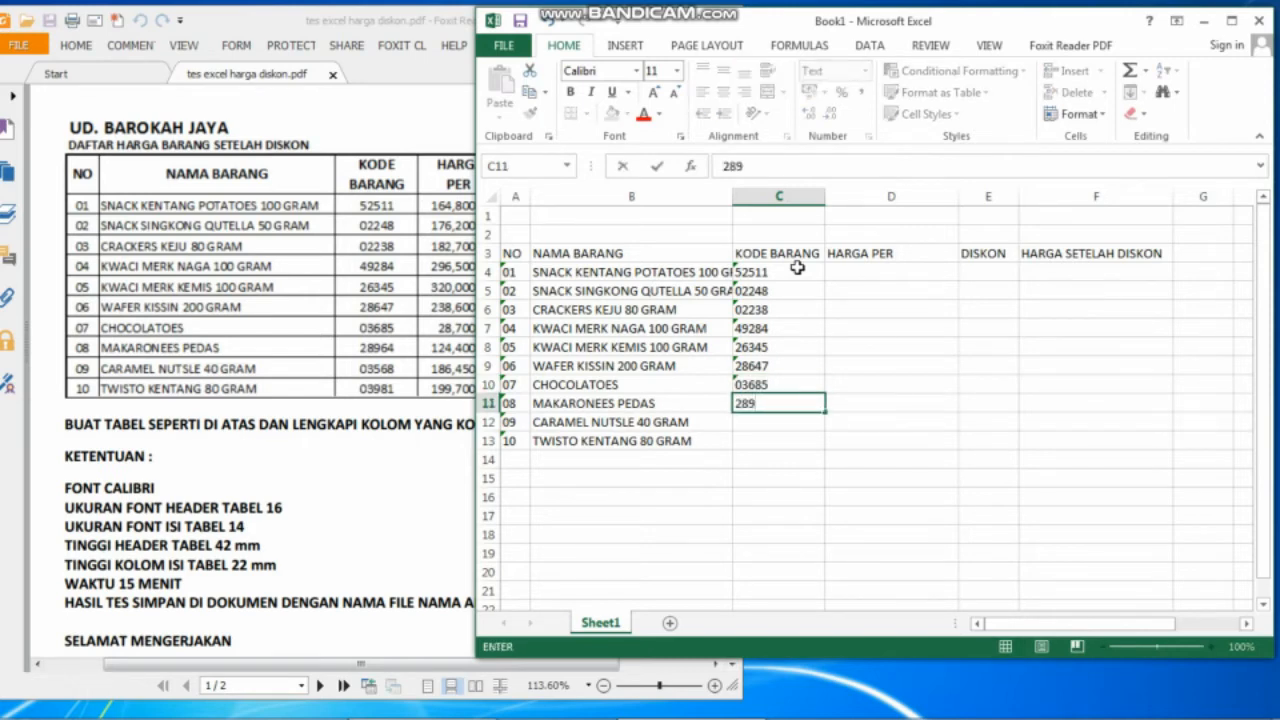
pyautogui.write('64')
pyautogui.press('Return')
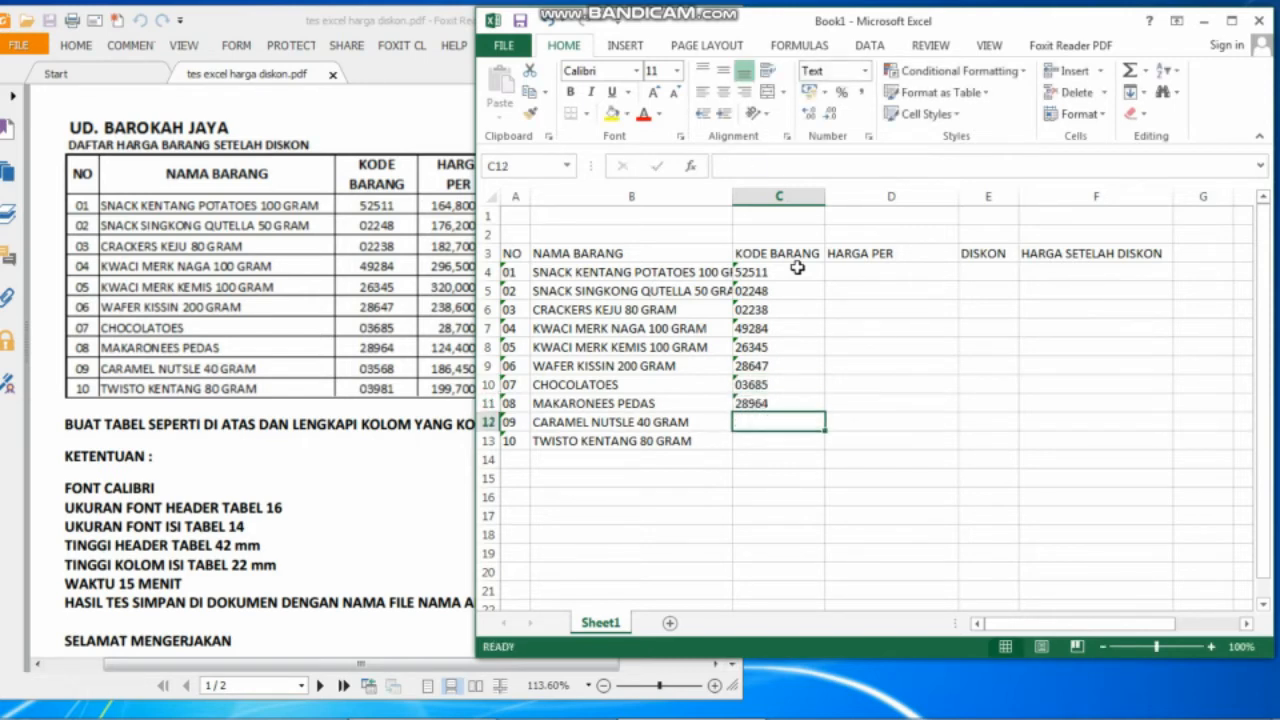
pyautogui.write('035')
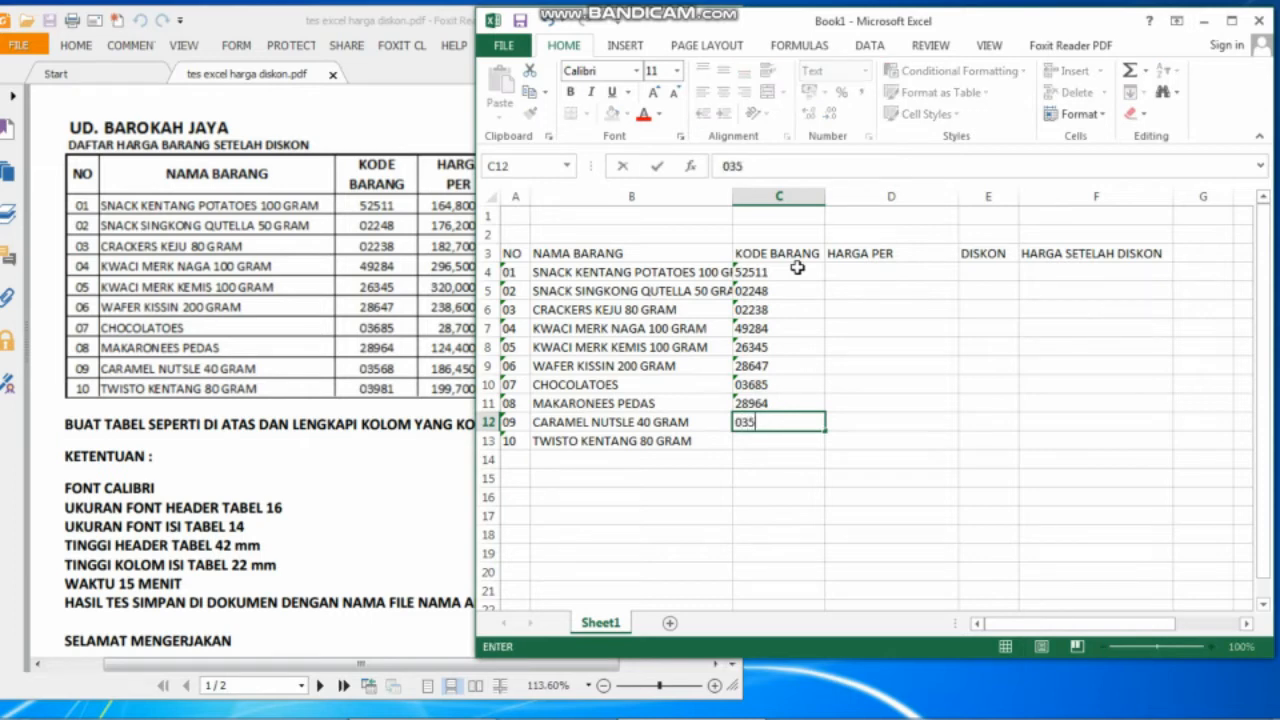
pyautogui.write('68')
pyautogui.press('Return')
pyautogui.write('0')
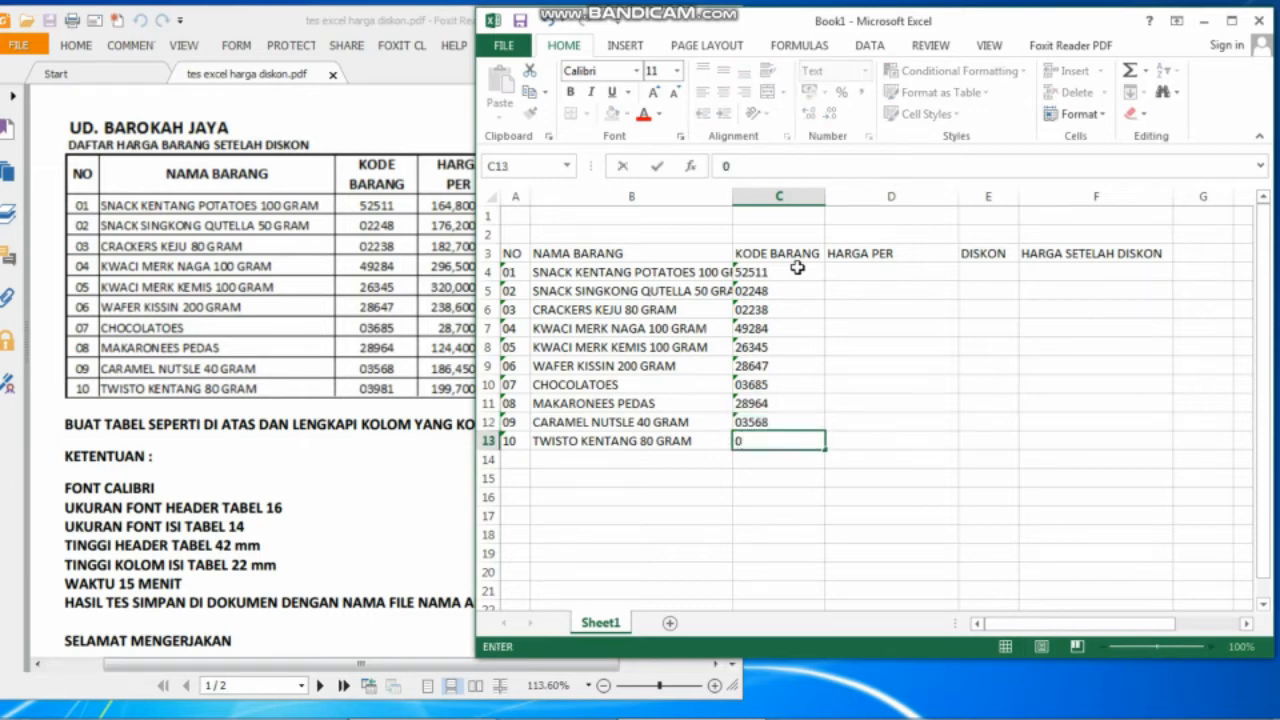
pyautogui.write('3981')
pyautogui.press('Tab')
pyautogui.click(453, 181)
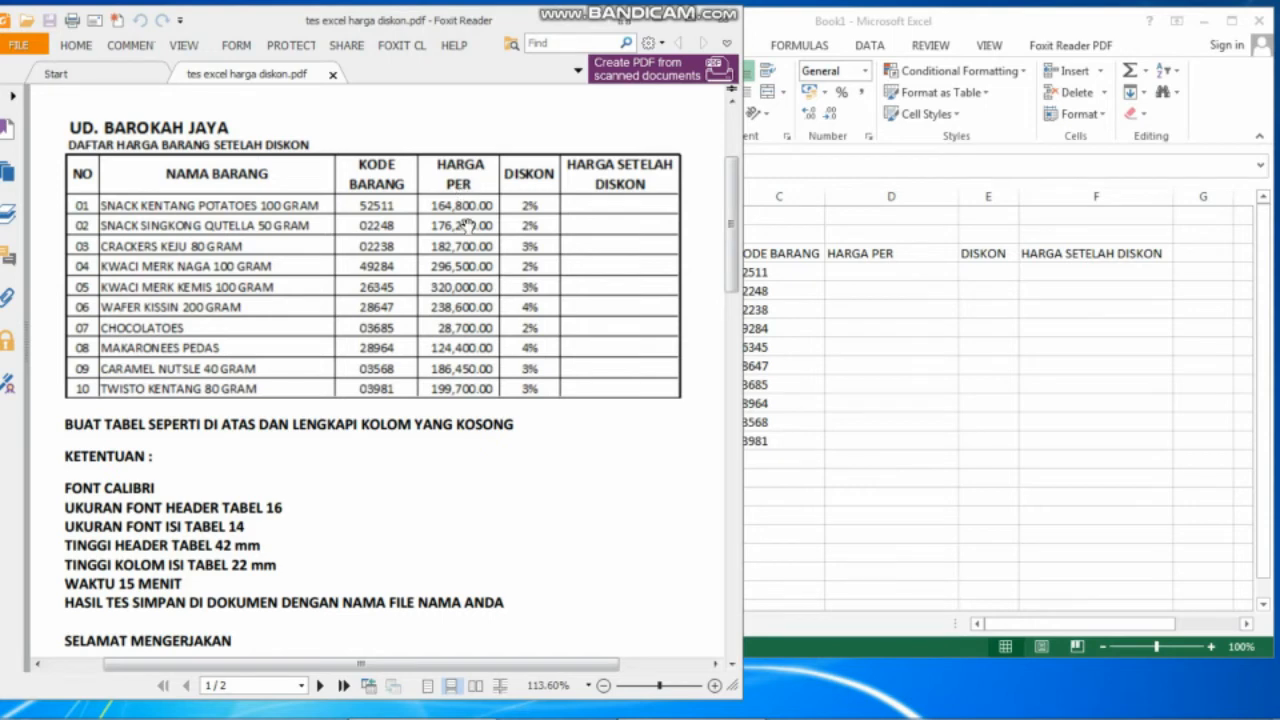
# Format column D as Accounting with 2 decimal places and no currency symbol.
pyautogui.click(859, 203)
pyautogui.click(862, 197)
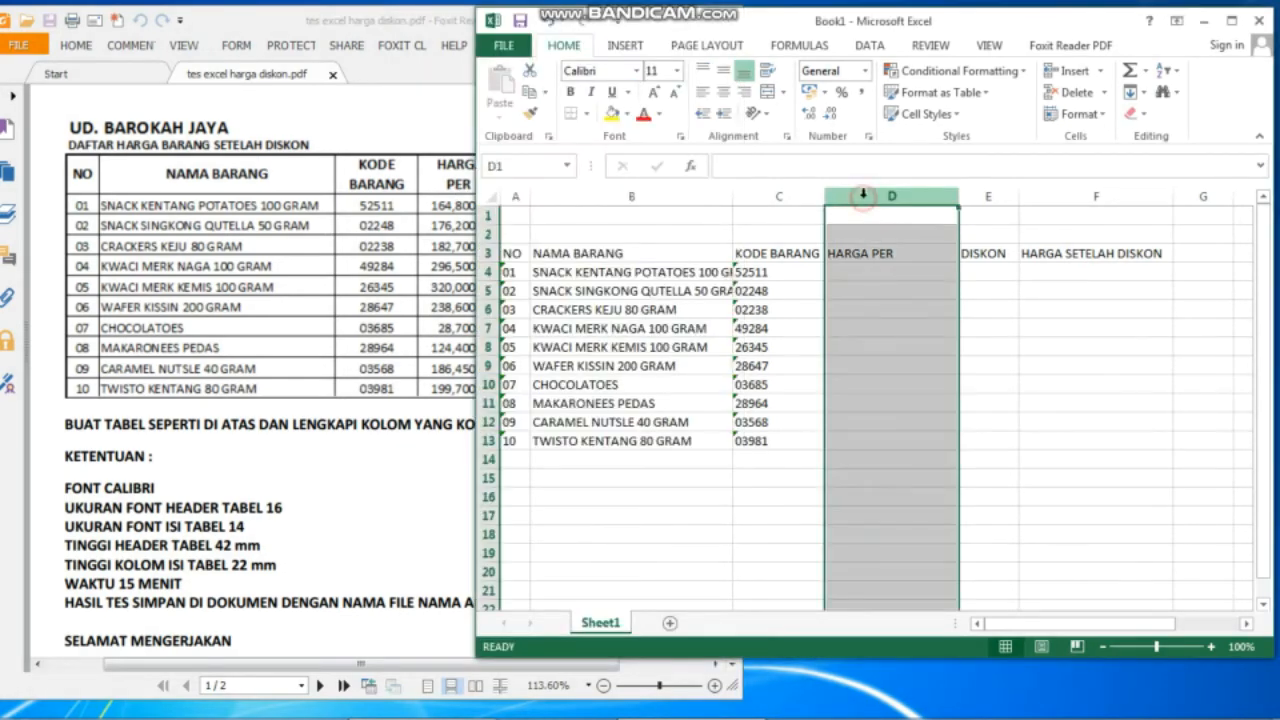
pyautogui.click(865, 70)
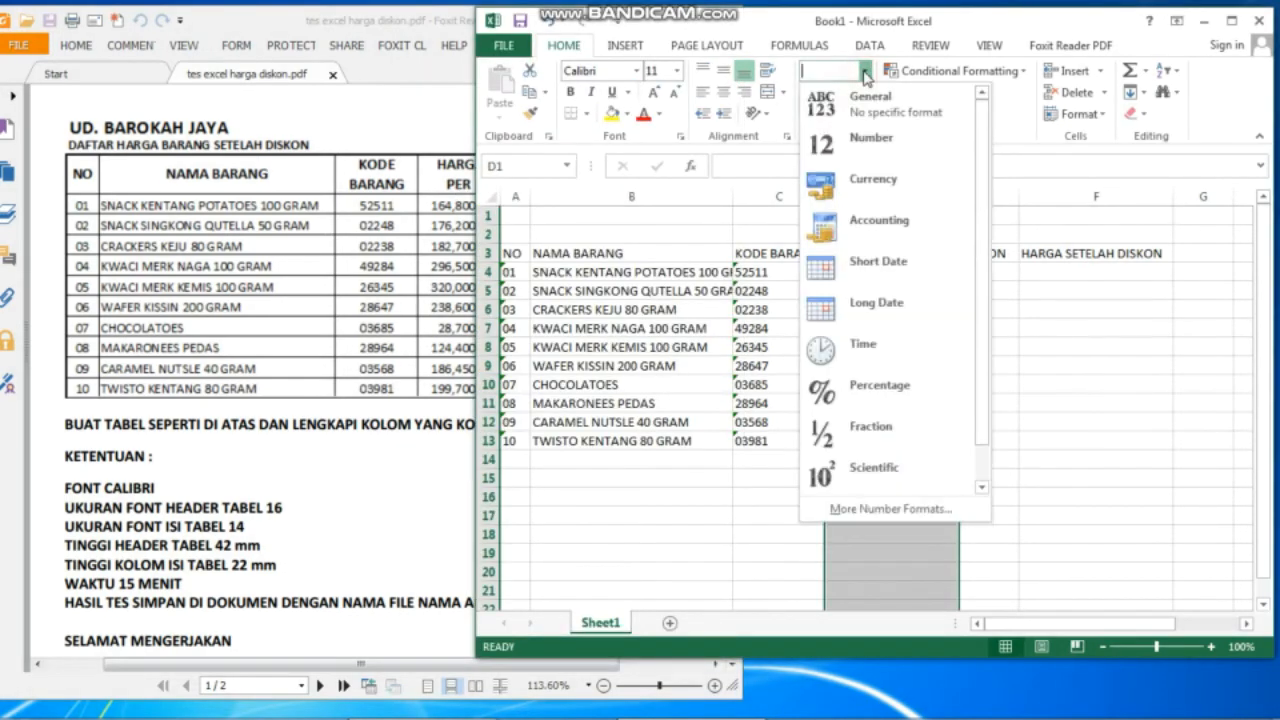
pyautogui.click(903, 509)
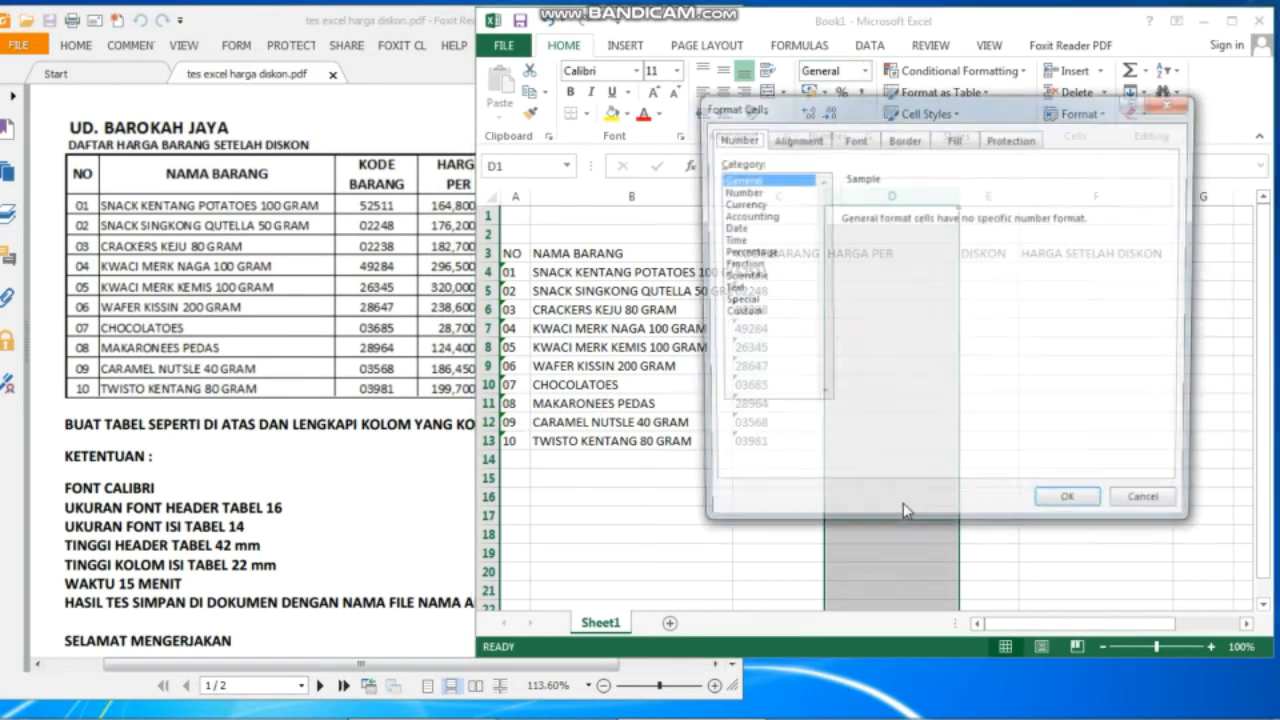
pyautogui.click(745, 216)
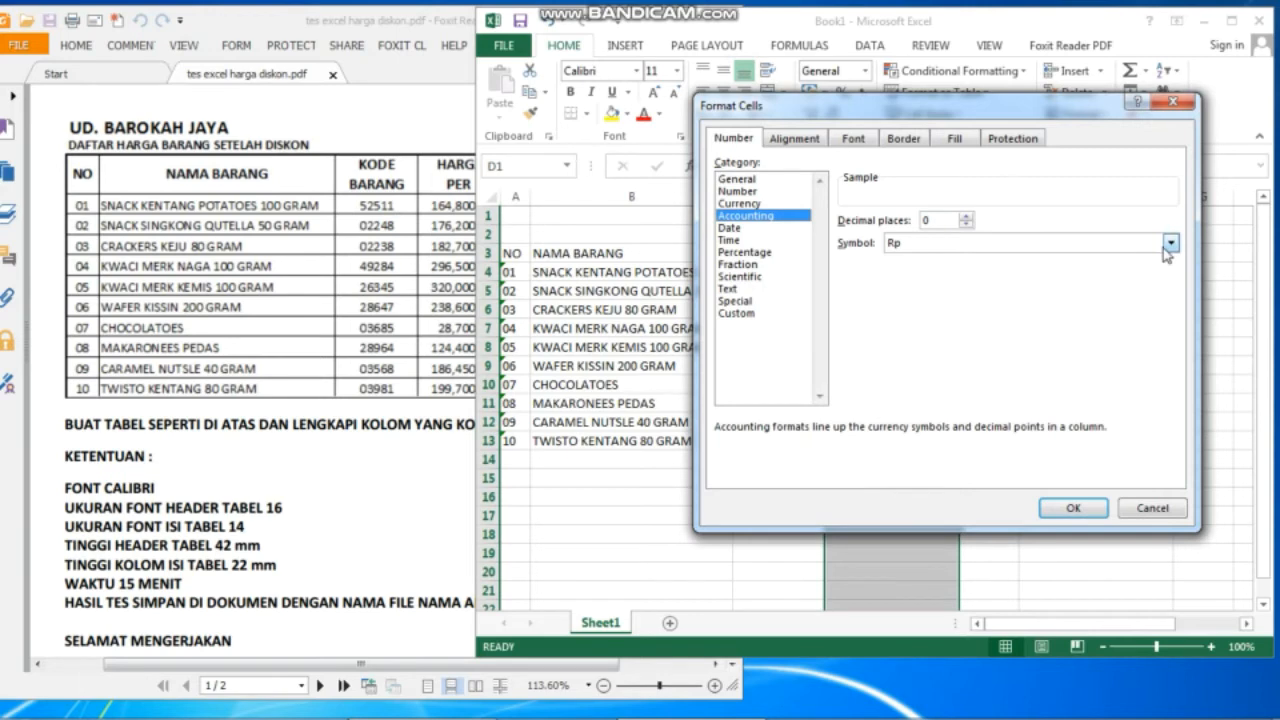
pyautogui.click(1168, 246)
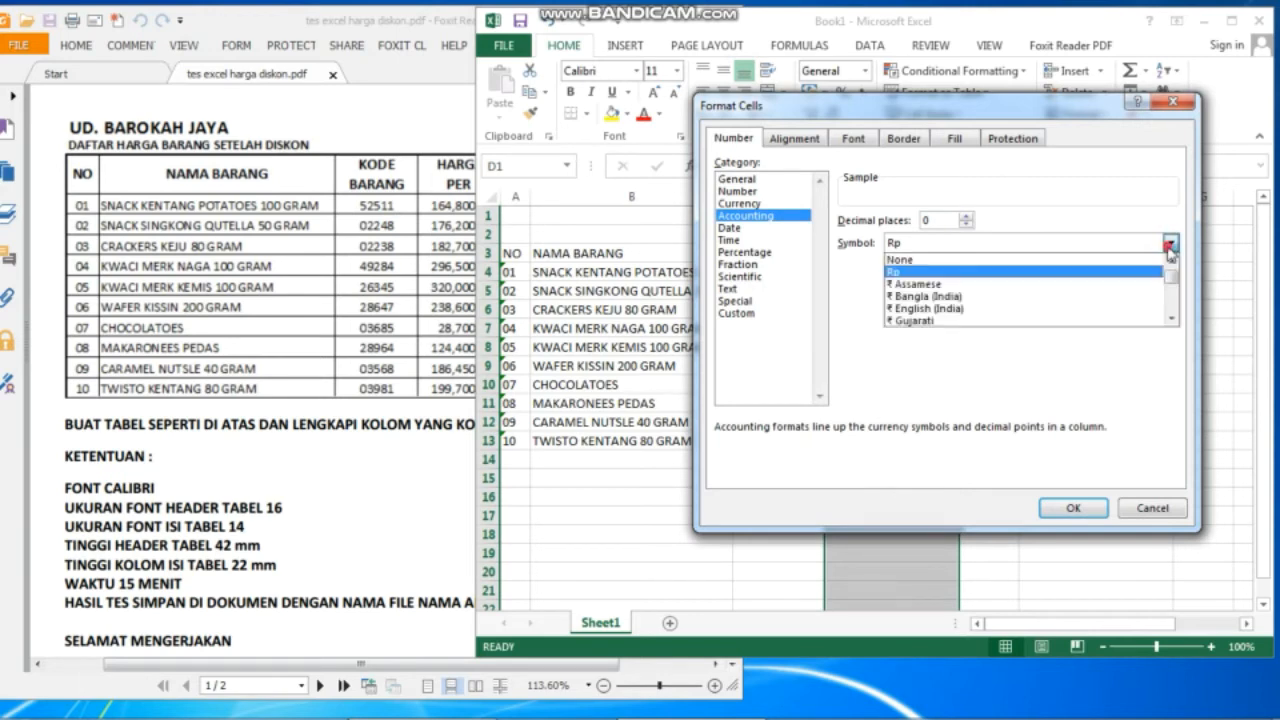
pyautogui.click(1104, 260)
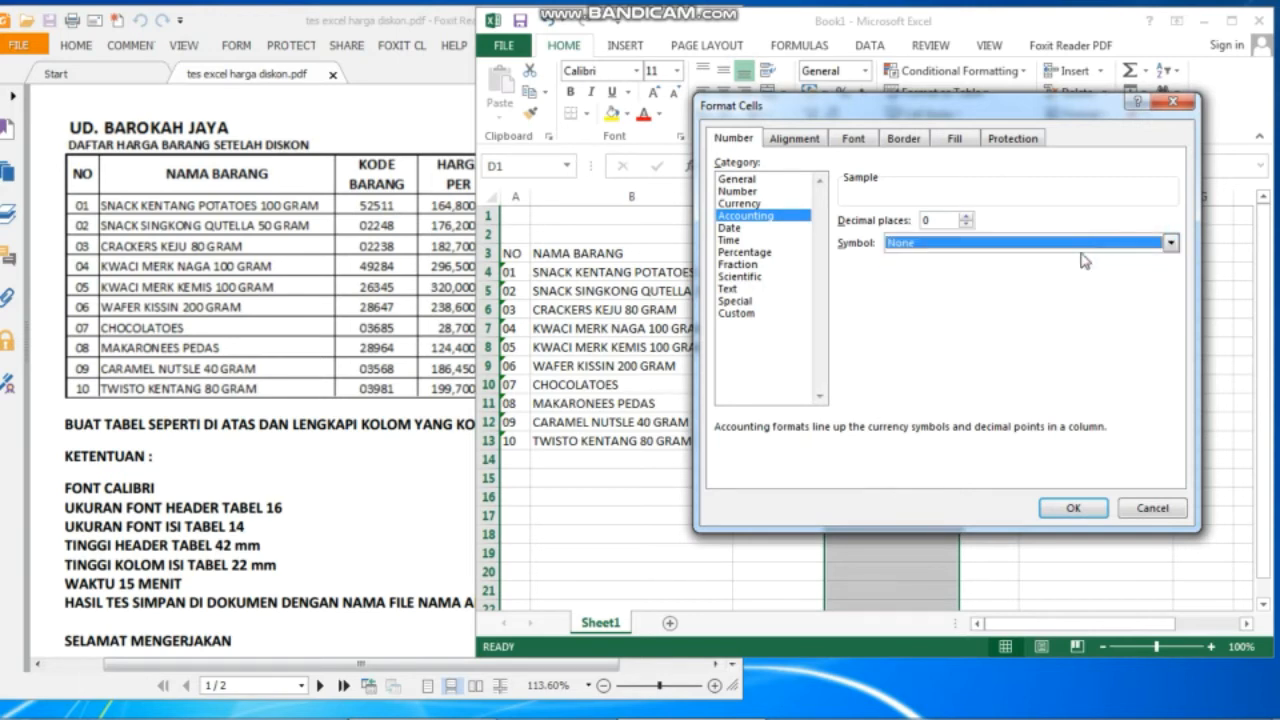
pyautogui.click(964, 216)
pyautogui.click(964, 216)
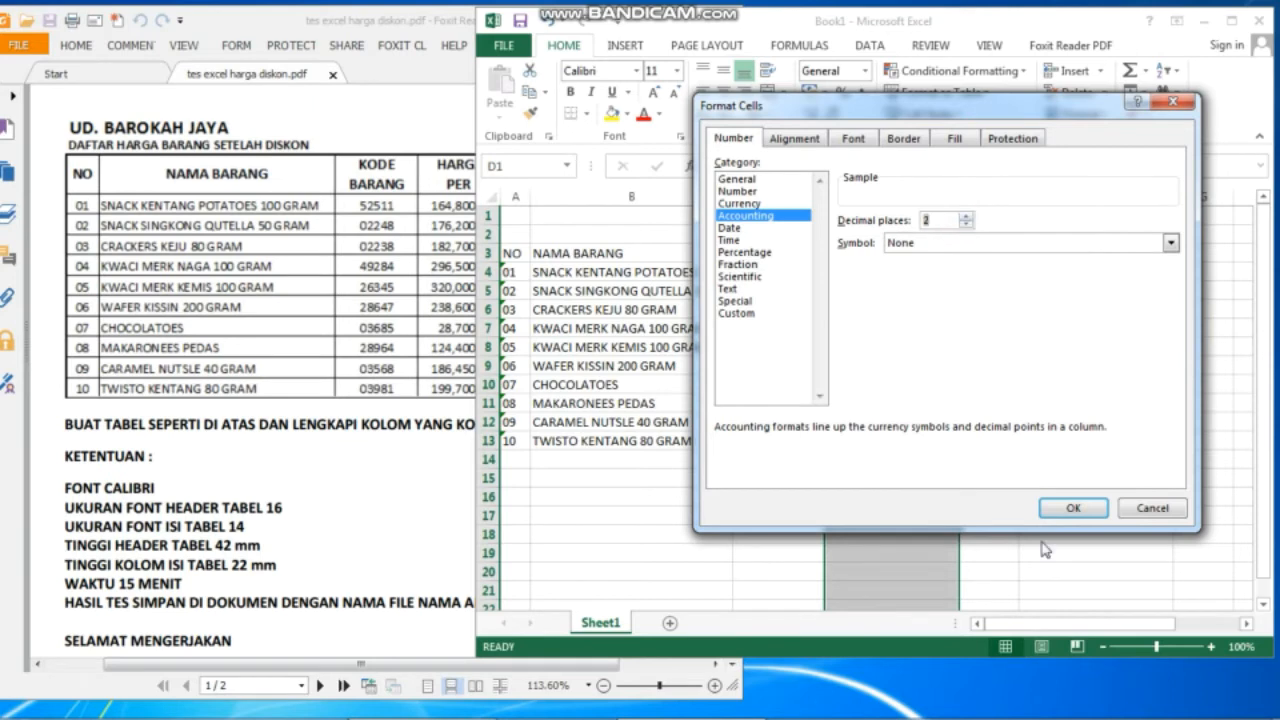
pyautogui.click(1068, 509)
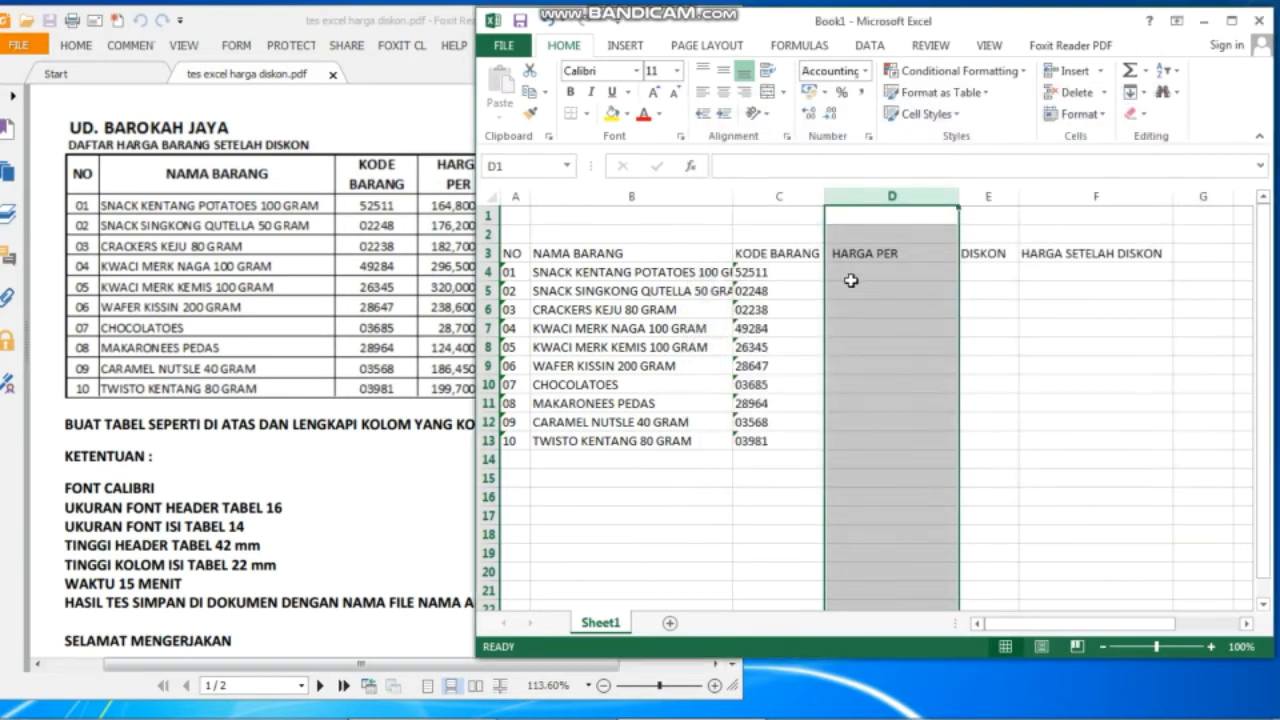
# Scroll the PDF to show its HARGA PER and DISKON columns, then select D4.
pyautogui.click(390, 280)
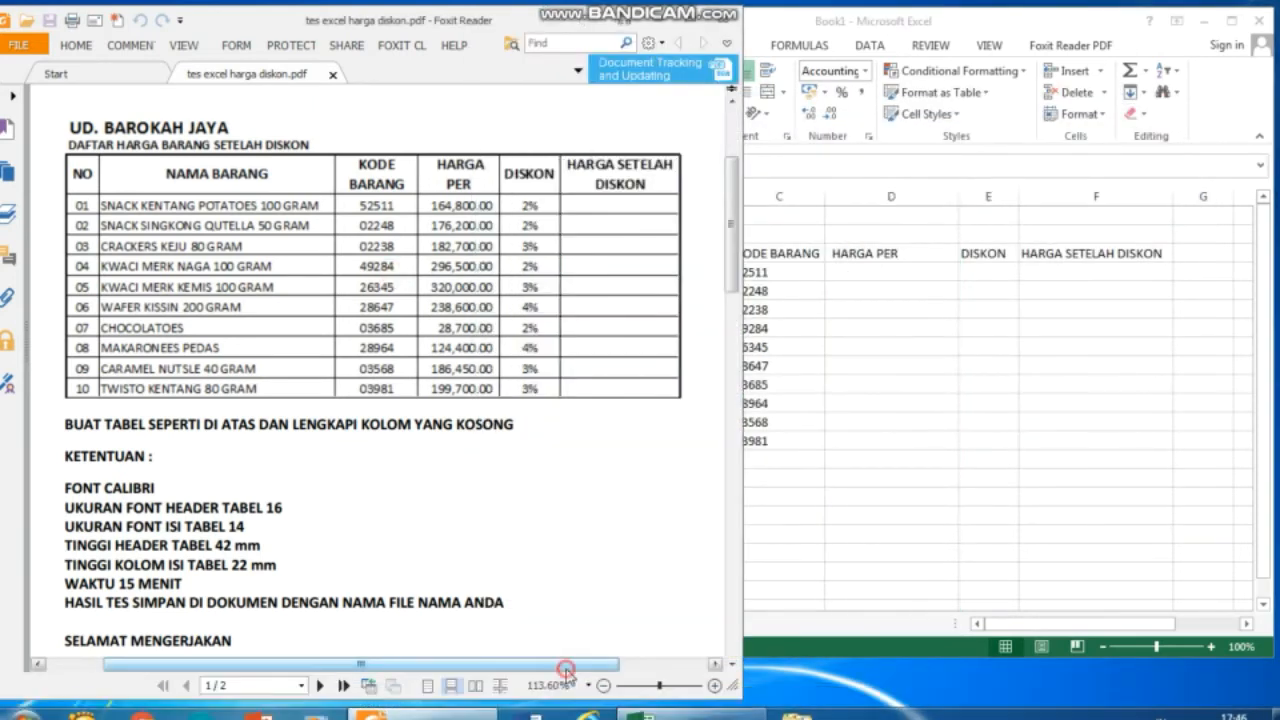
pyautogui.moveTo(566, 664); pyautogui.dragTo(660, 680)
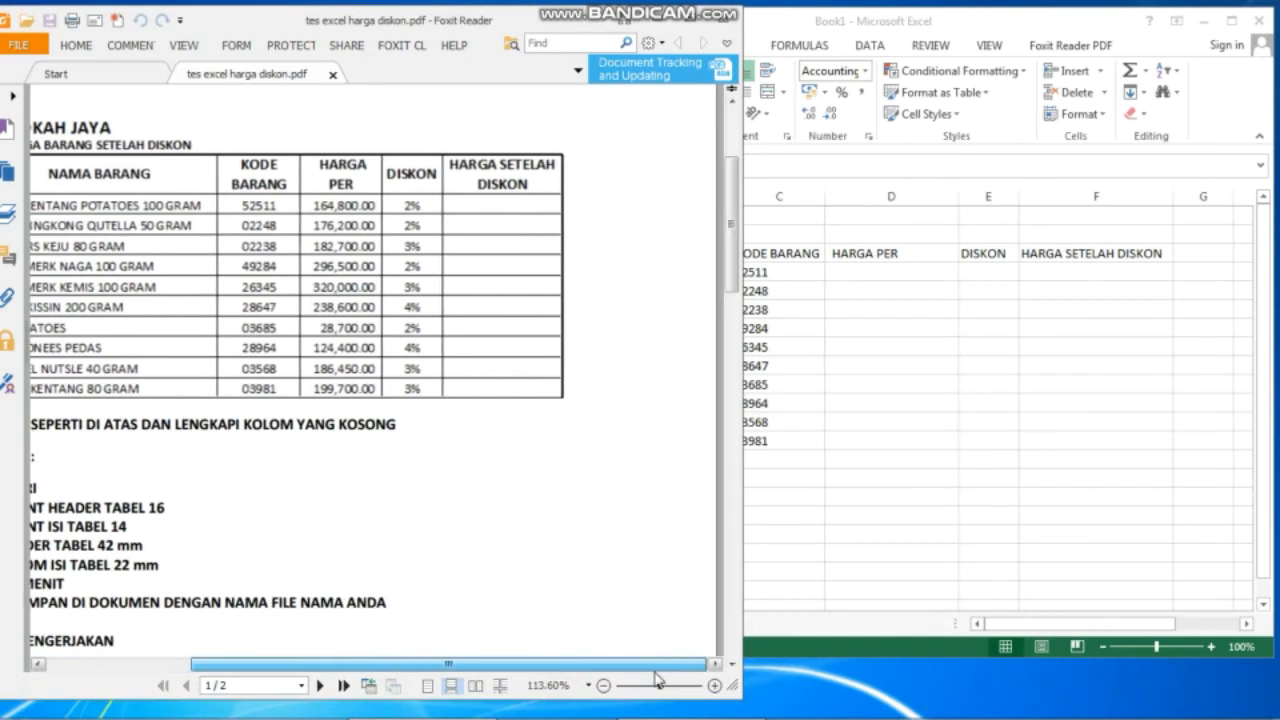
pyautogui.click(912, 266)
pyautogui.click(912, 266)
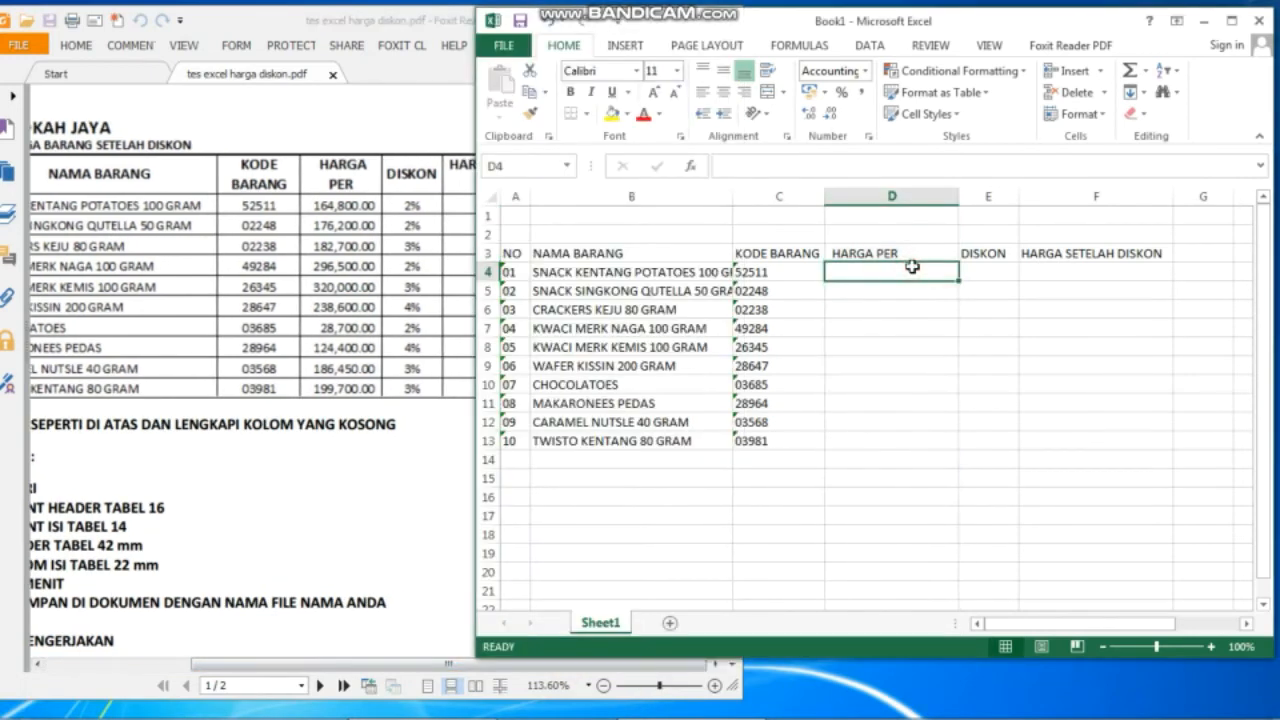
# Enter prices 164.800, 176.200, 182.700, 296.500 and 320.000 in D4:D8.
pyautogui.write('164')
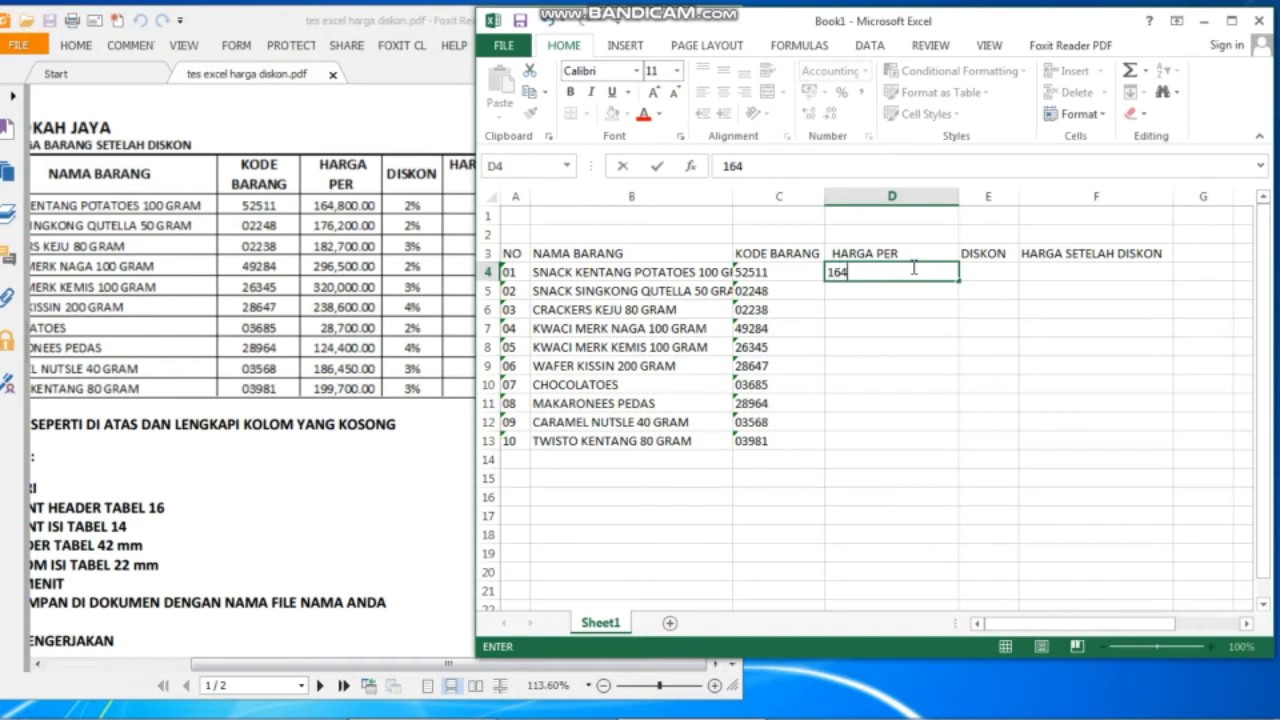
pyautogui.write('800')
pyautogui.press('Return')
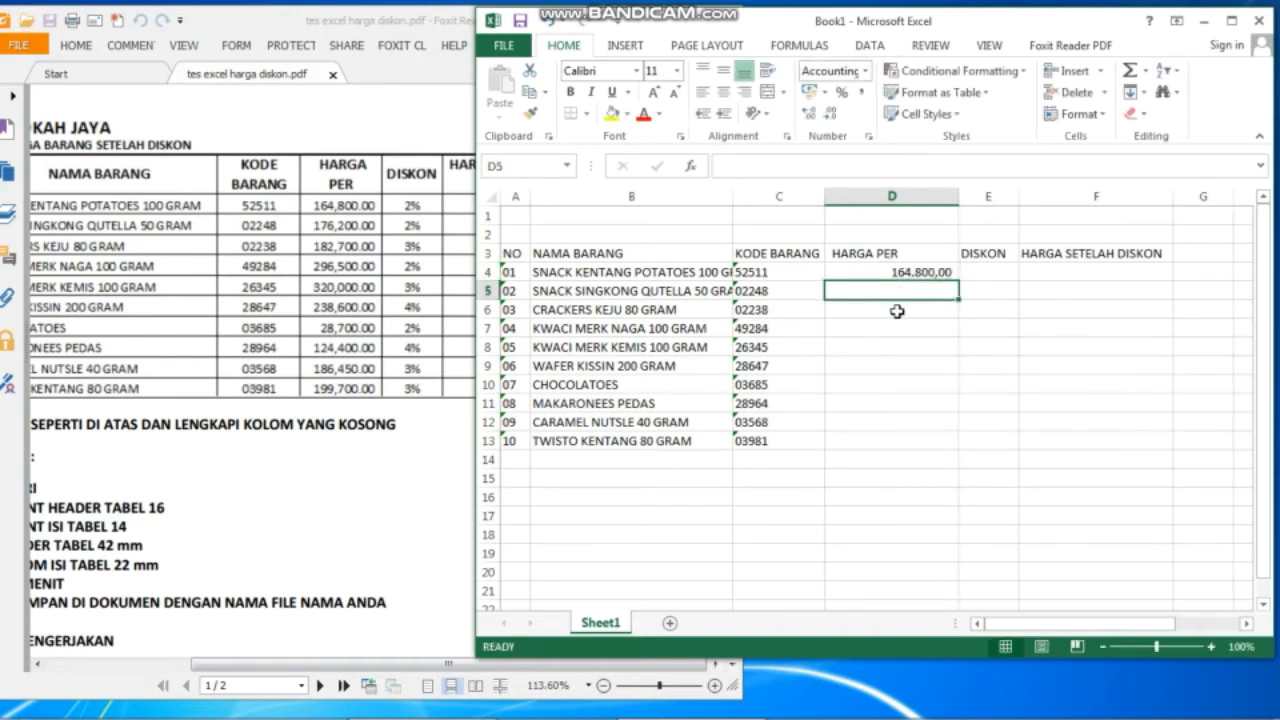
pyautogui.write('176200')
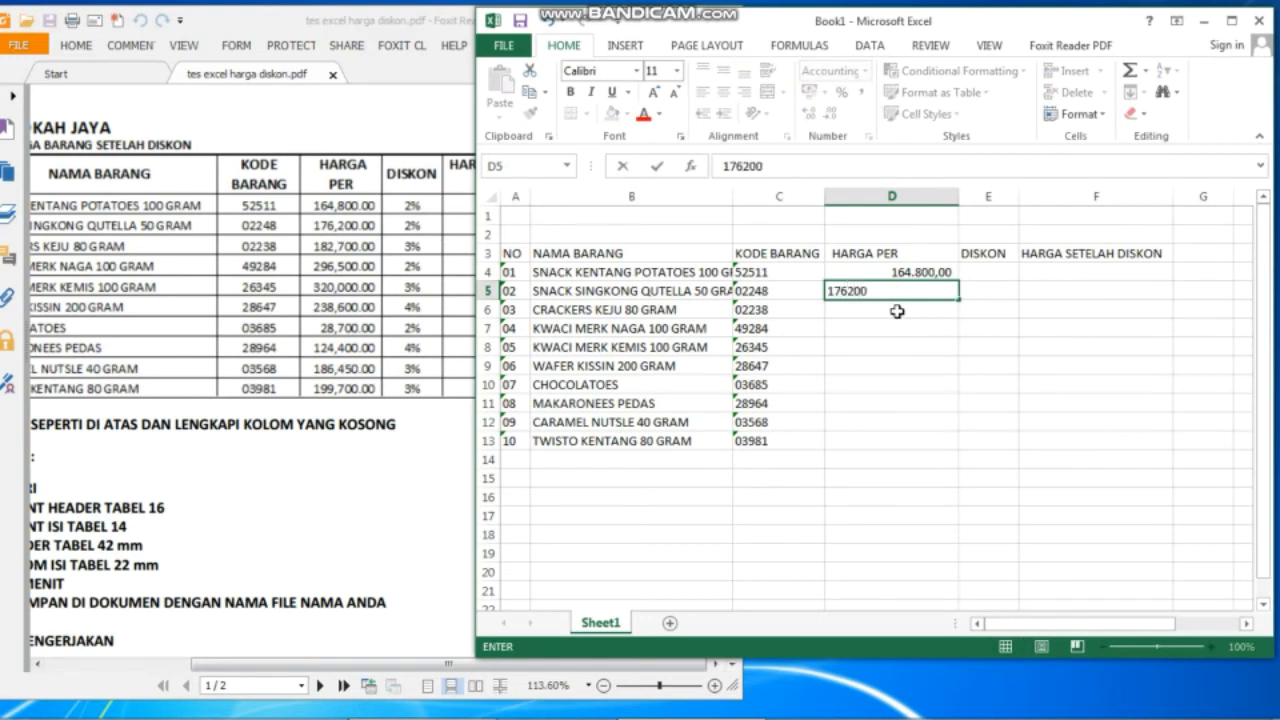
pyautogui.press('Return')
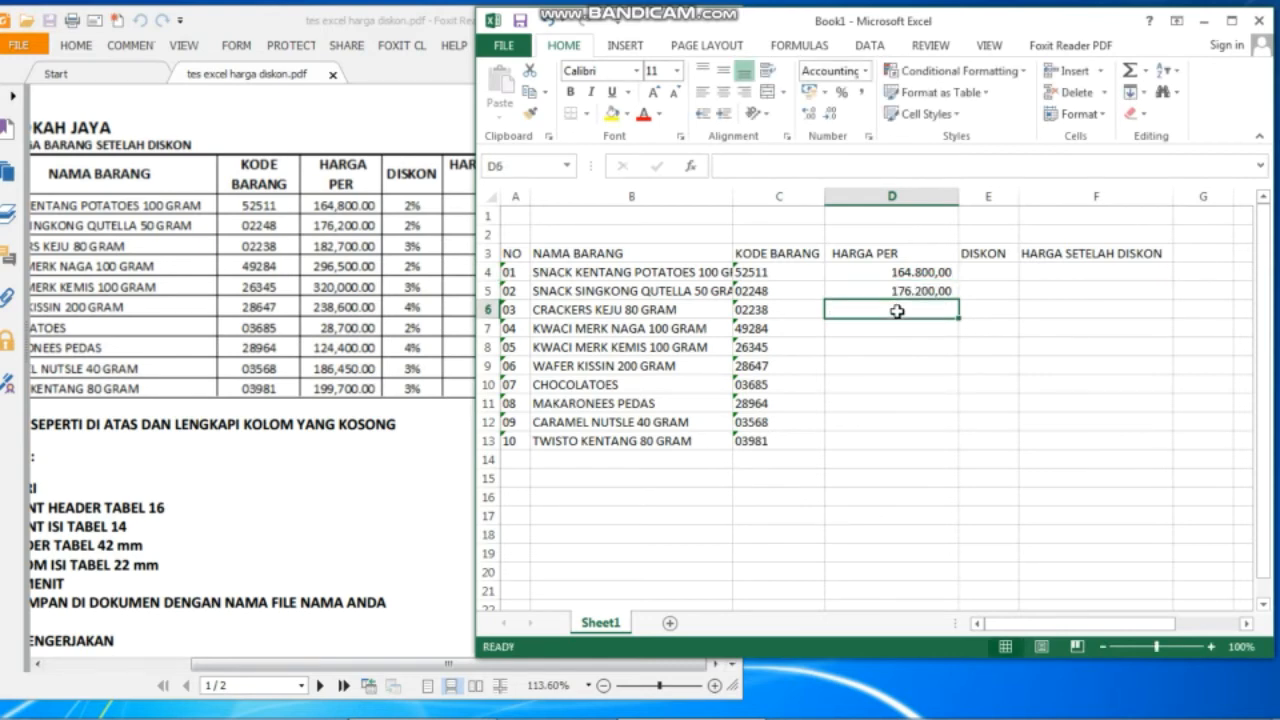
pyautogui.write('18')
pyautogui.write('2.700')
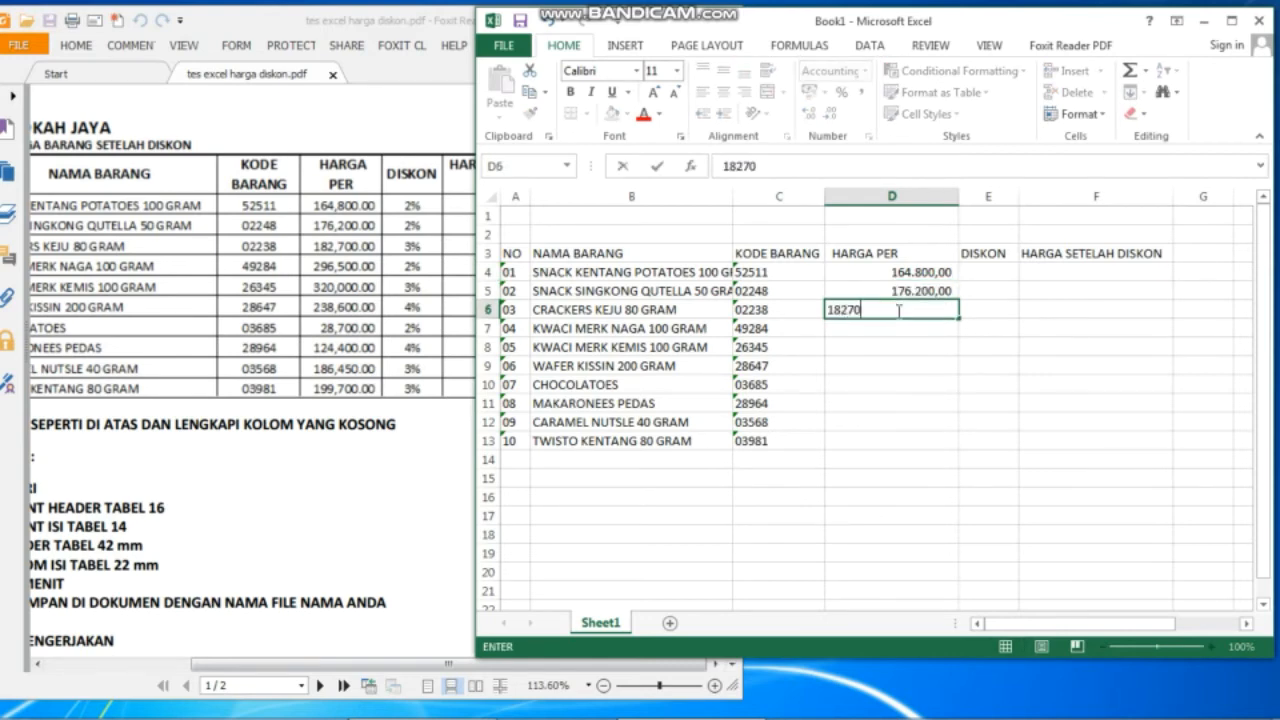
pyautogui.press('Return')
pyautogui.write('2')
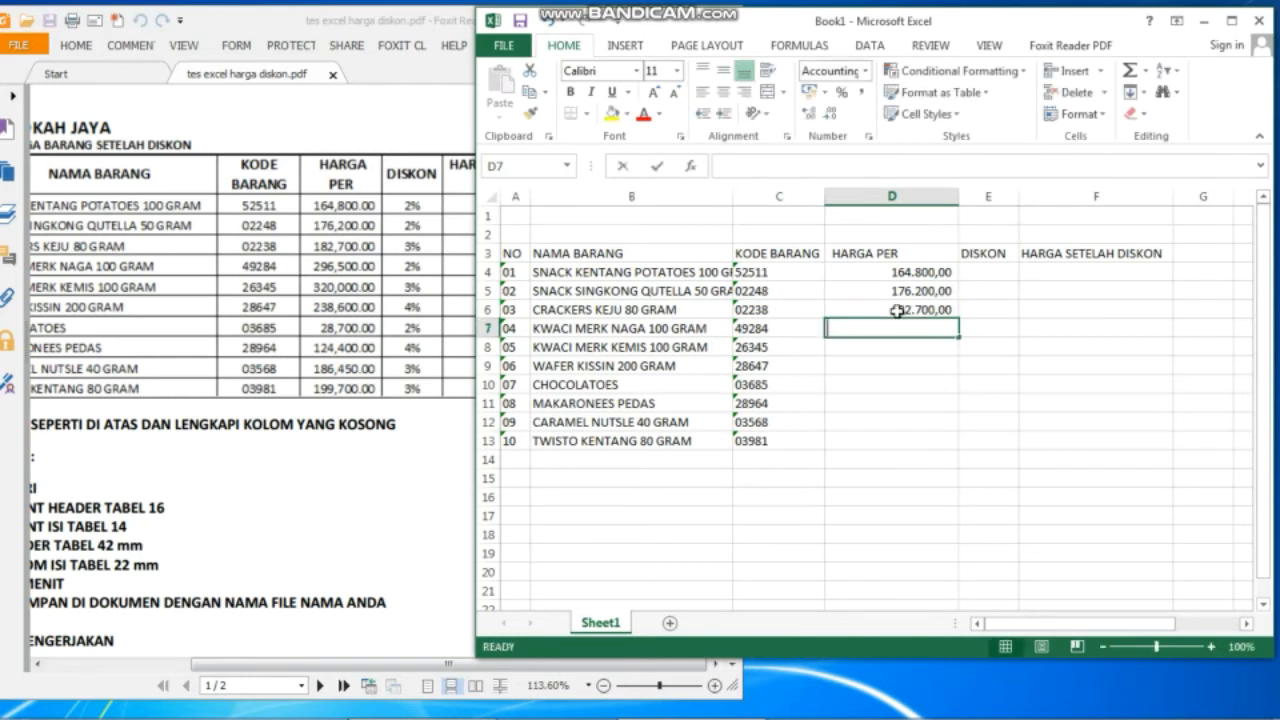
pyautogui.write('96.500')
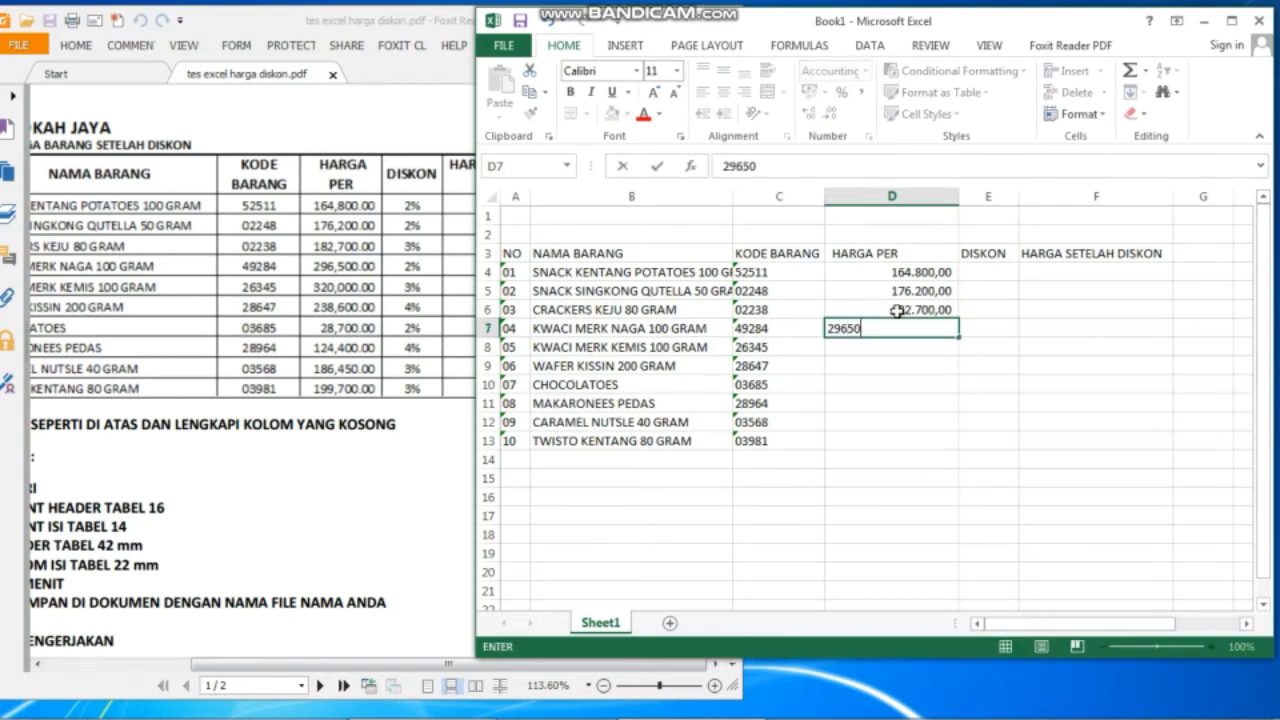
pyautogui.press('Return')
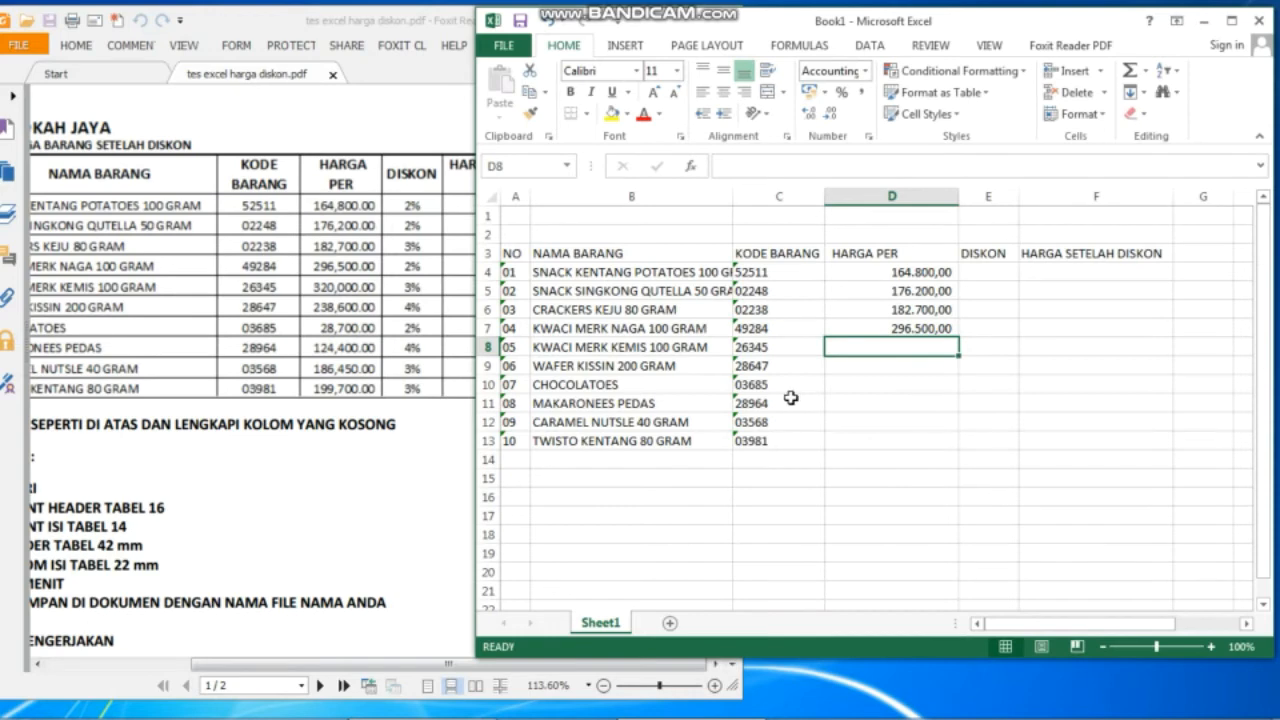
pyautogui.write('320.')
pyautogui.write('0000')
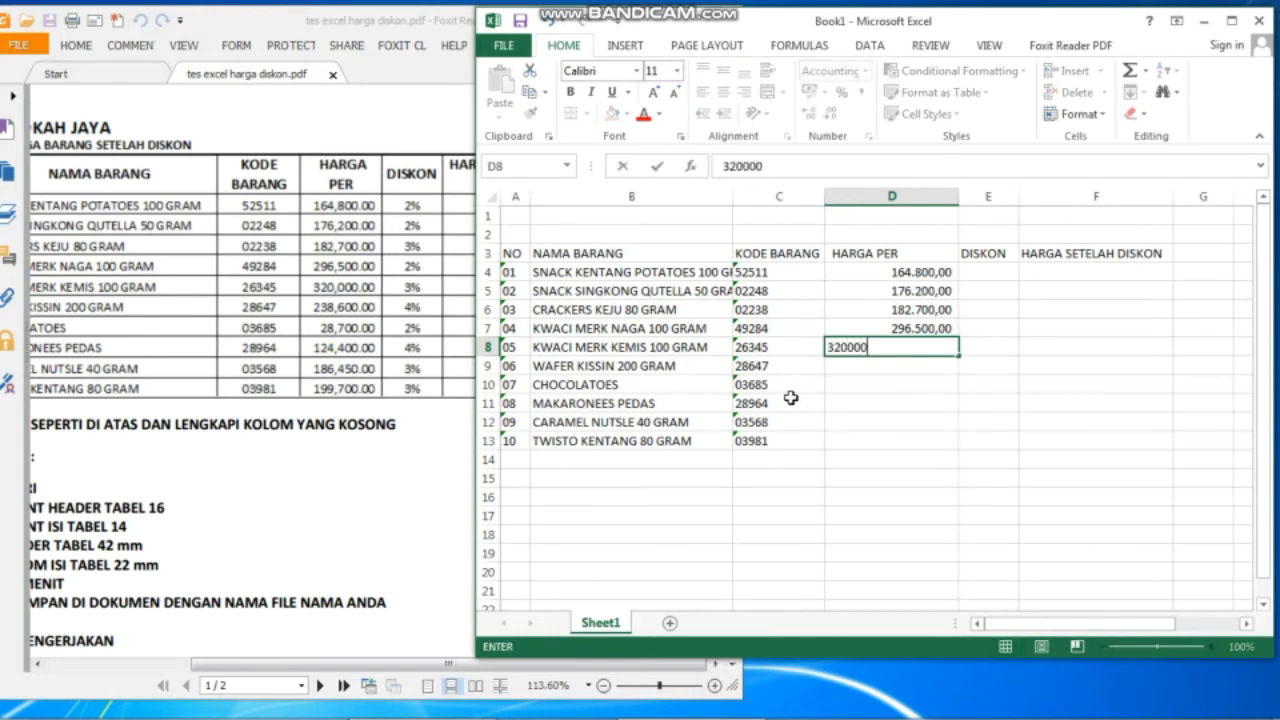
pyautogui.press('Return')
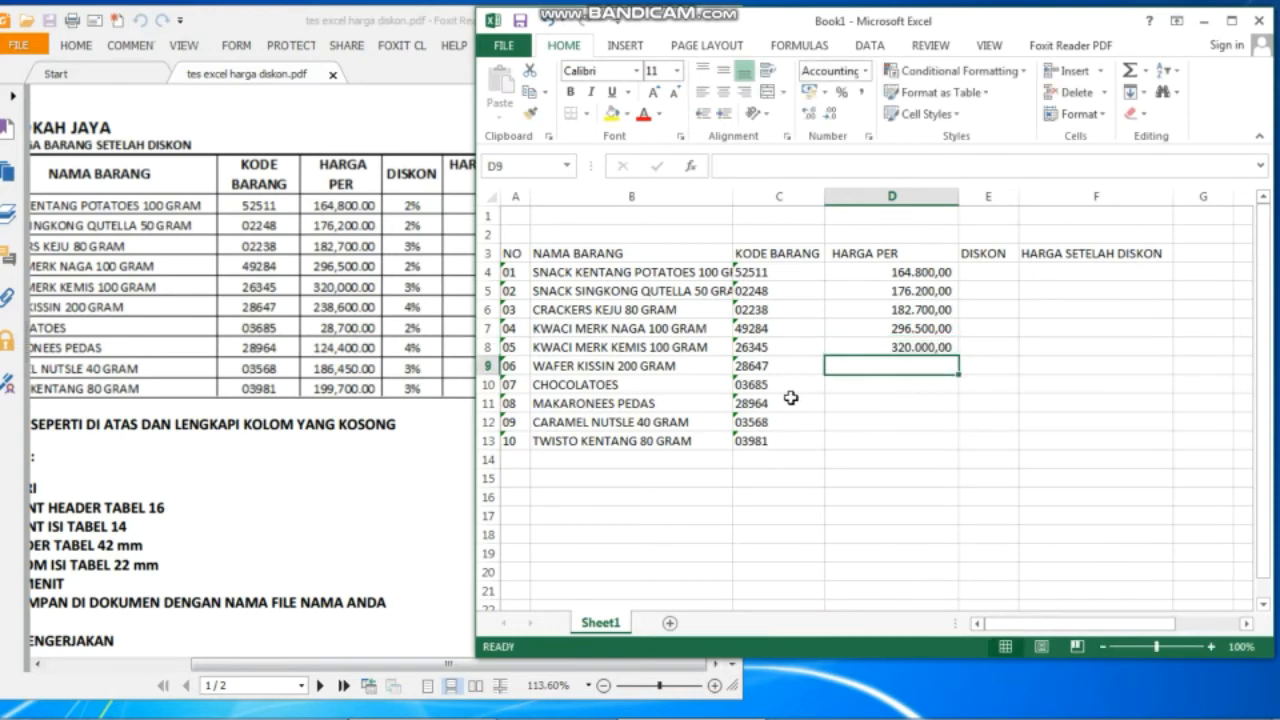
# Enter prices 238.600, 28.700, 124.400, 186.450 and 199.700 in D9:D13.
pyautogui.write('238')
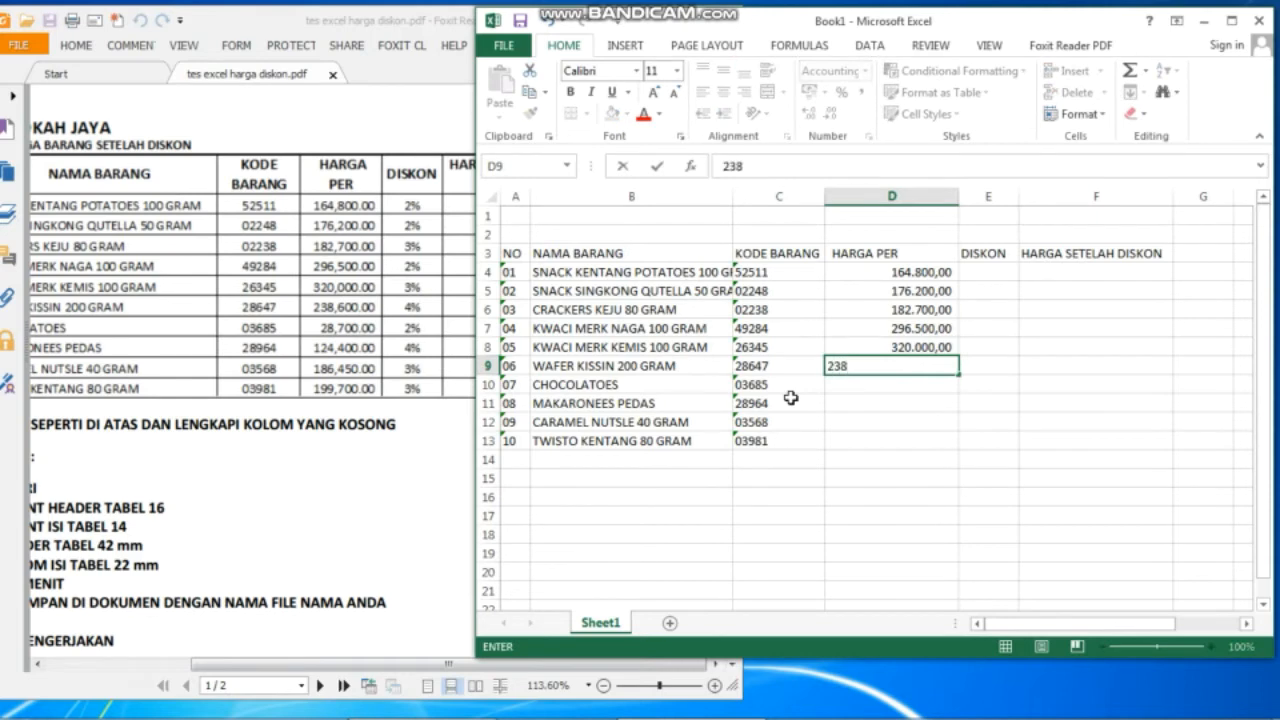
pyautogui.write('.600')
pyautogui.press('Return')
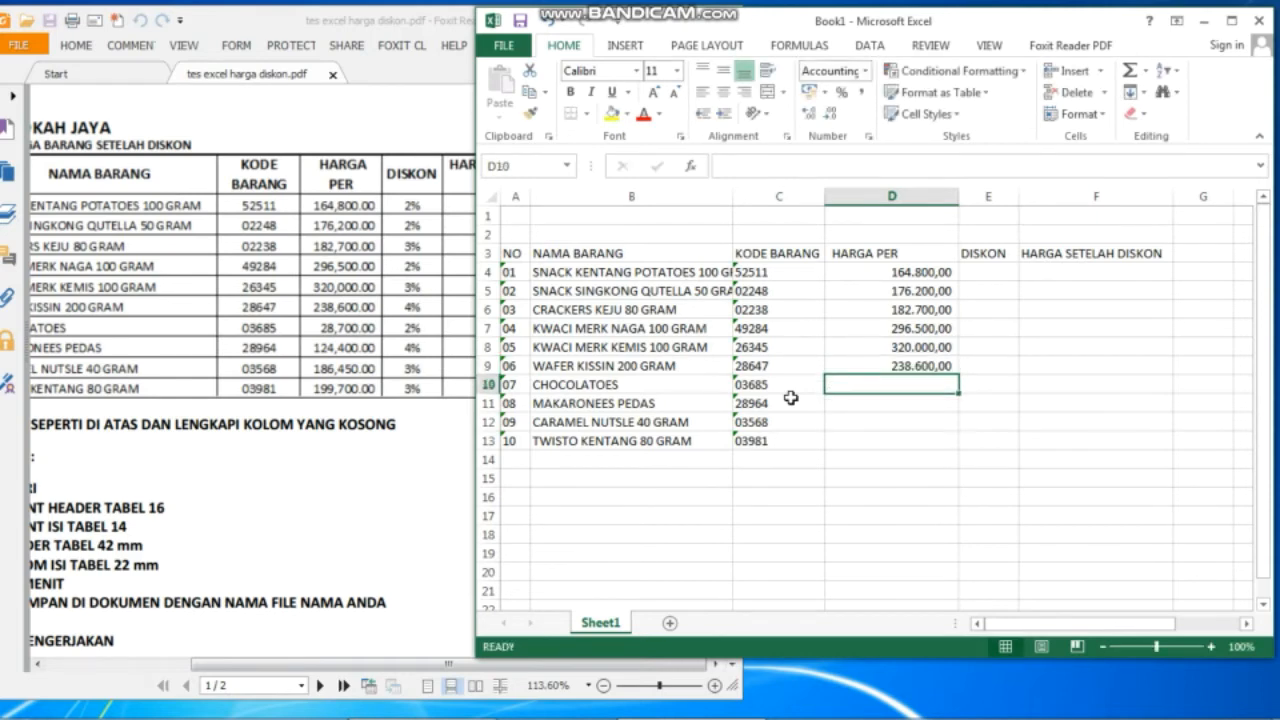
pyautogui.write('28')
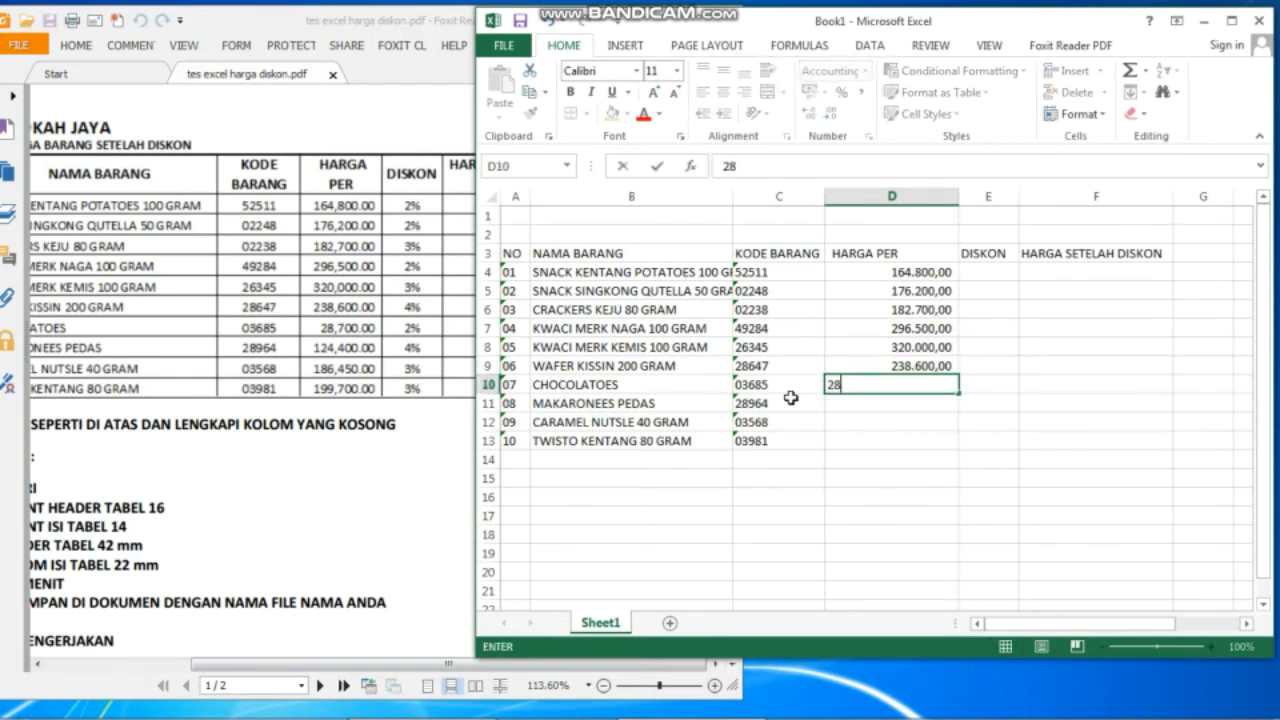
pyautogui.write('.700')
pyautogui.press('Return')
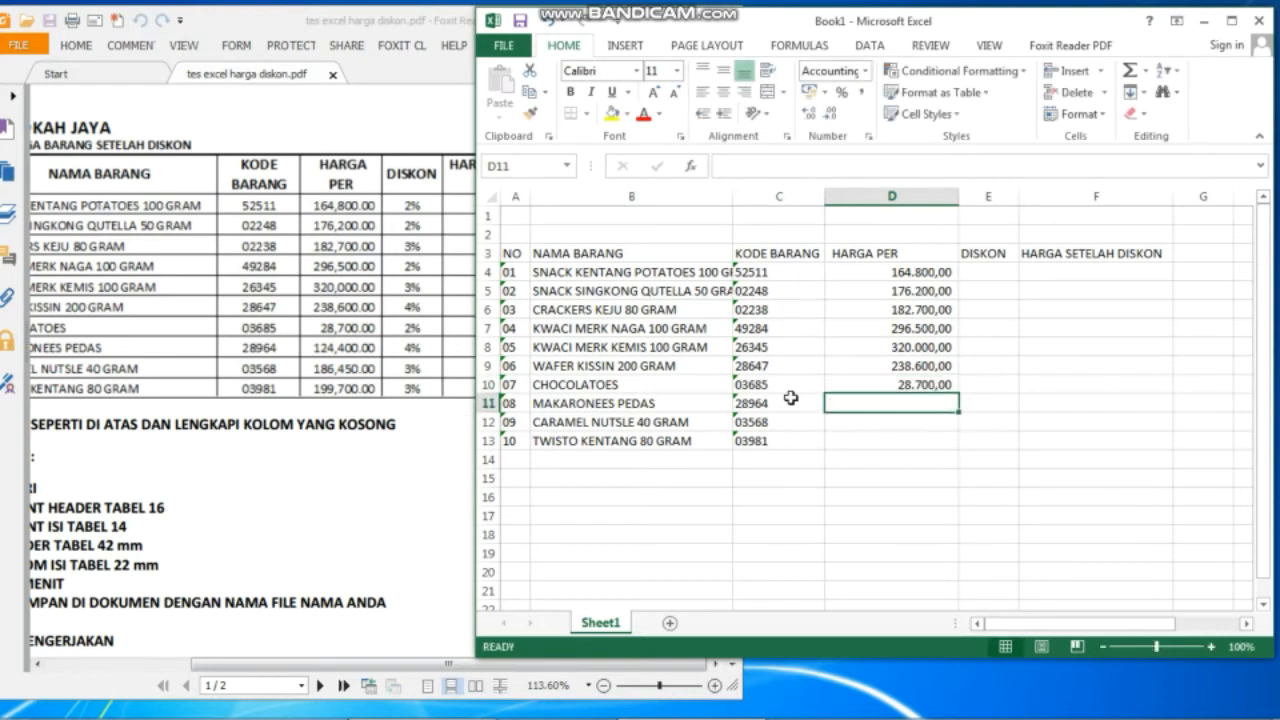
pyautogui.write('124.4')
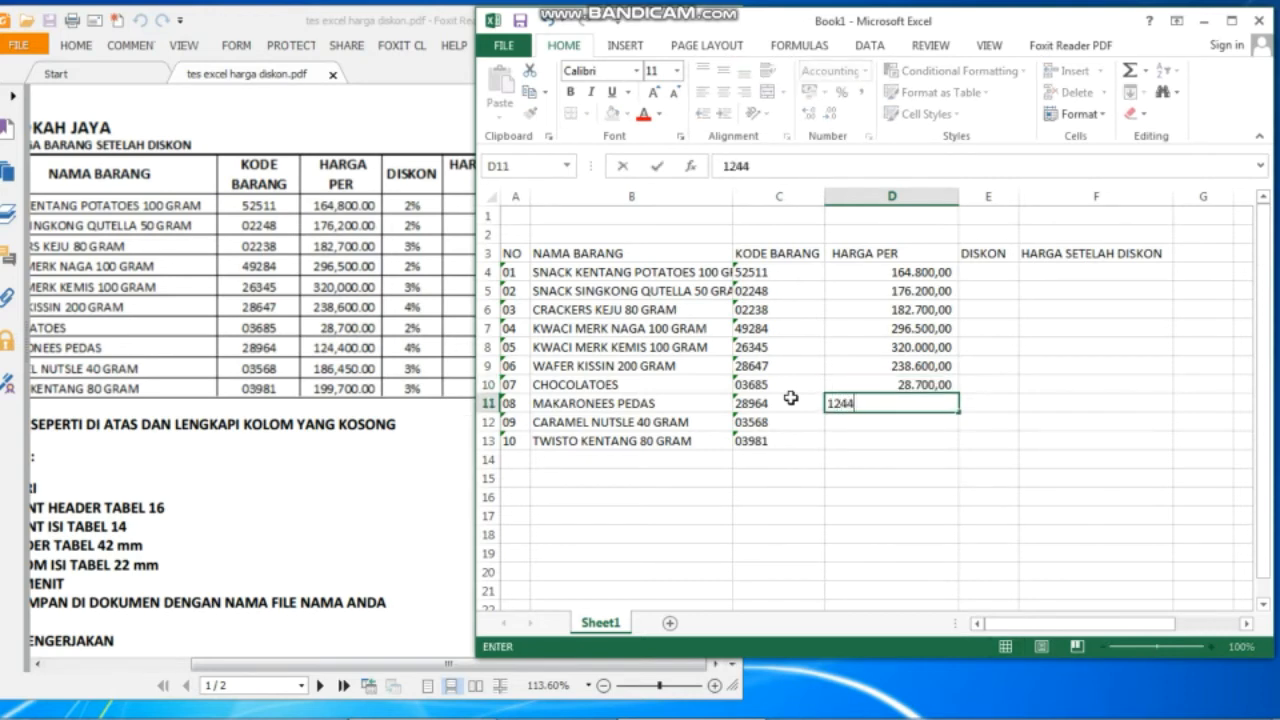
pyautogui.write('00')
pyautogui.press('Return')
pyautogui.write('186')
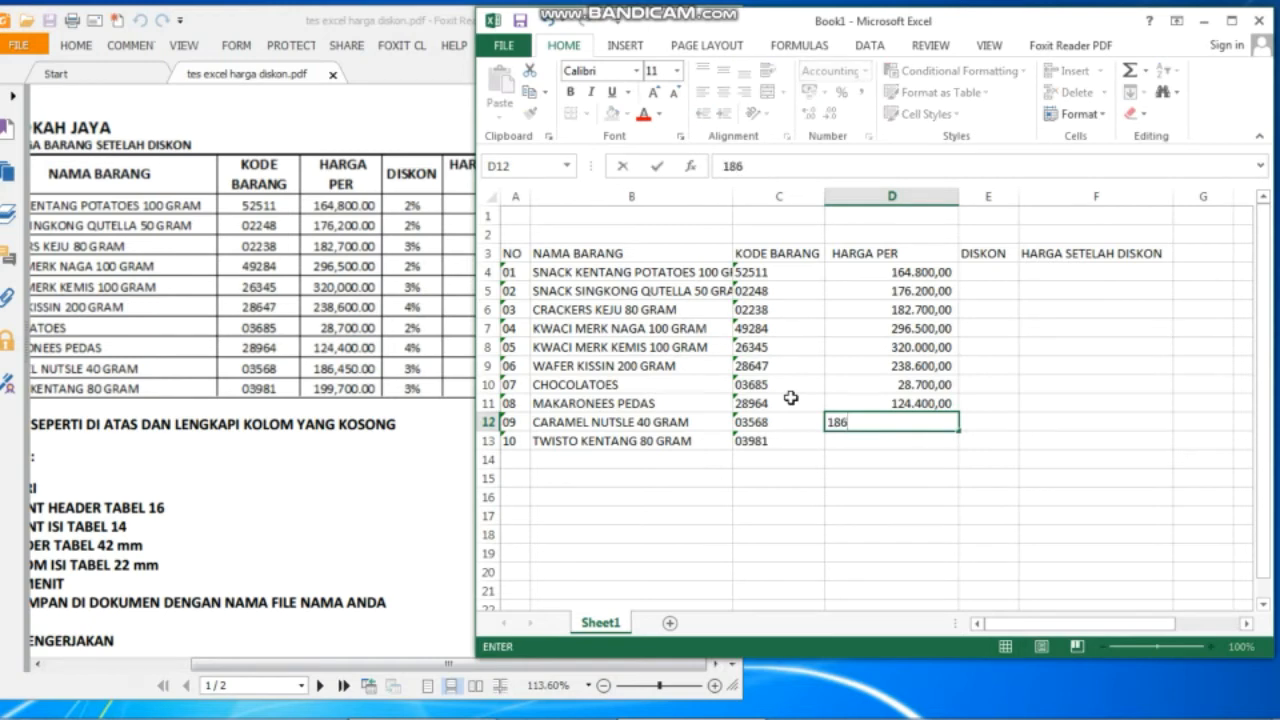
pyautogui.write('.450')
pyautogui.press('Return')
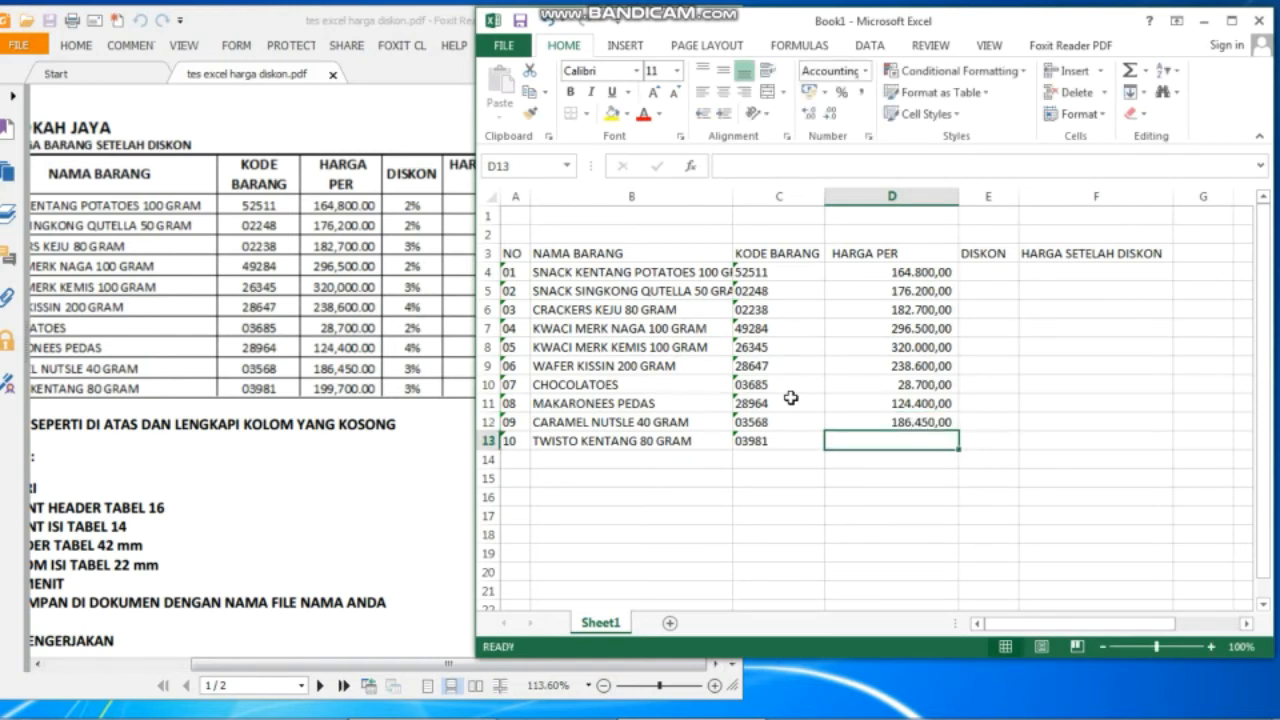
pyautogui.write('199.7')
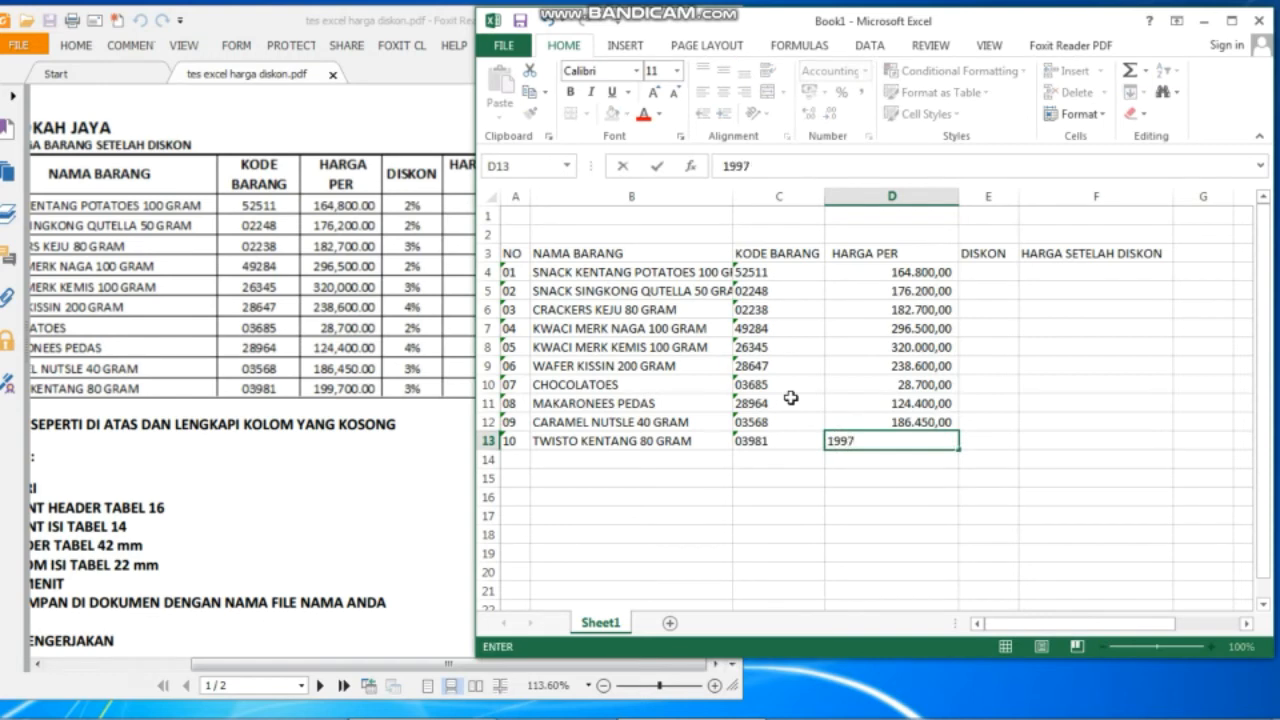
pyautogui.write('00')
pyautogui.press('Return')
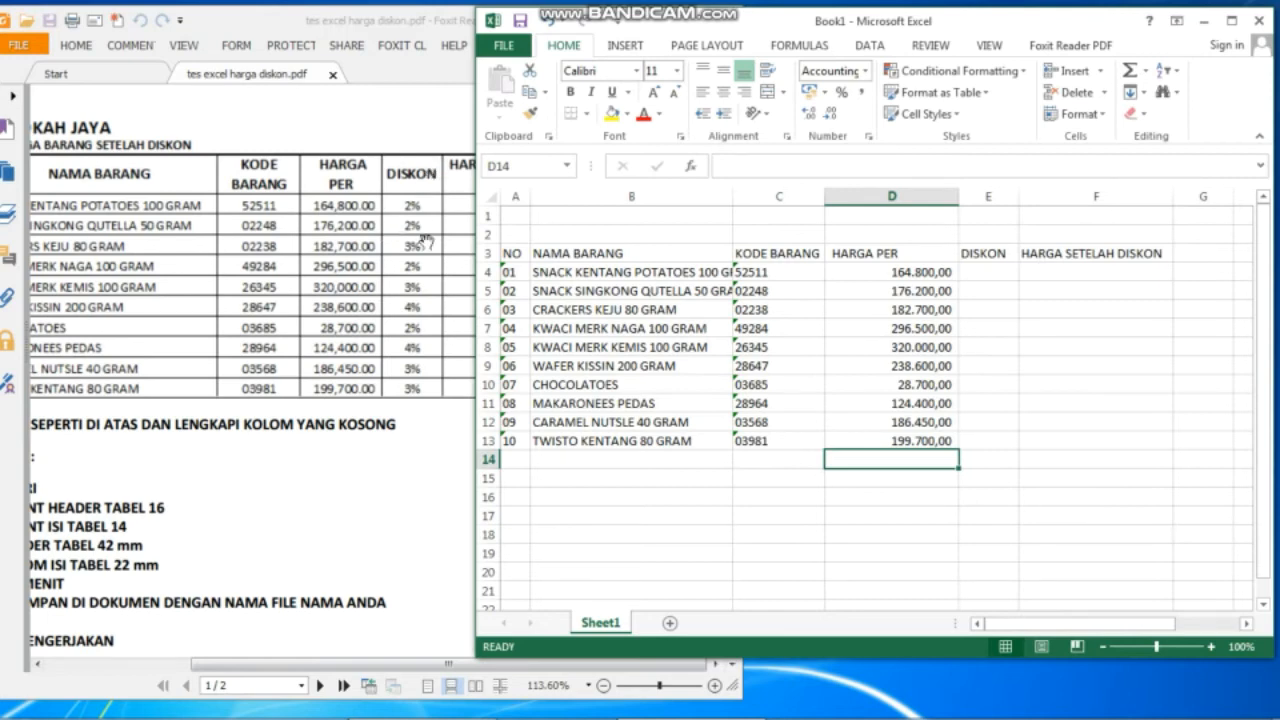
pyautogui.click(973, 195)
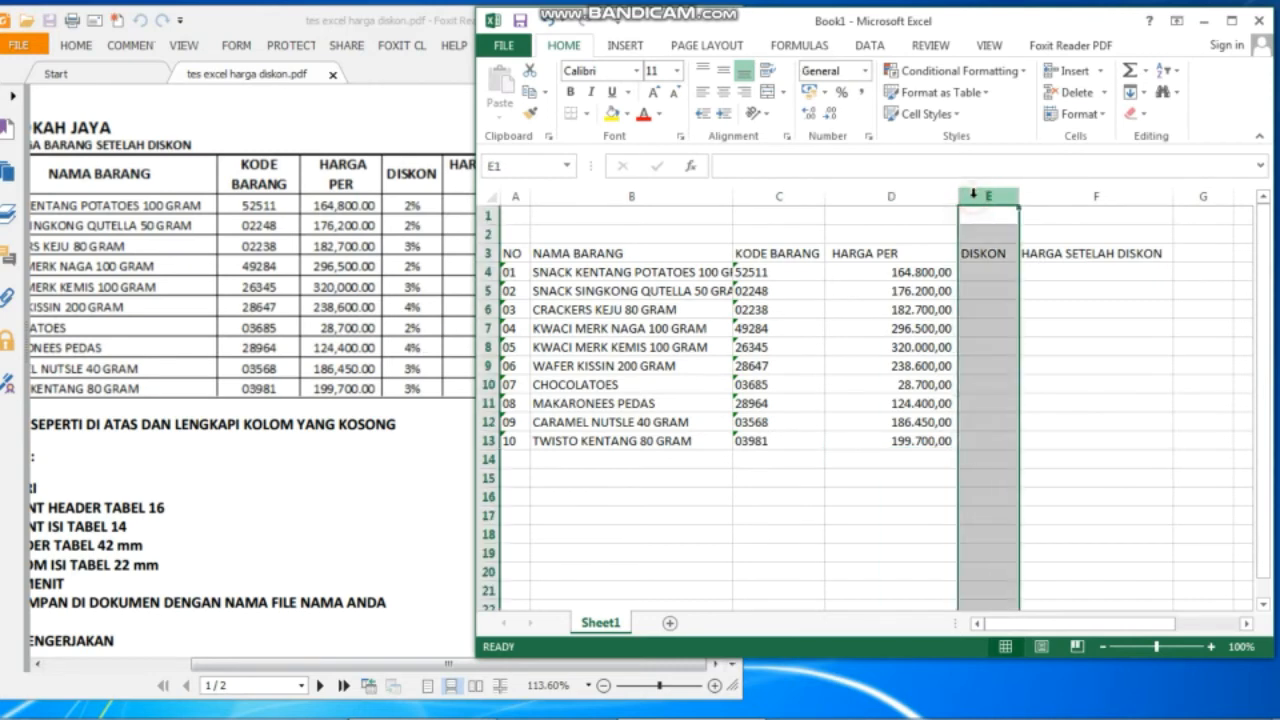
# Format column E as percentages and enter discounts 2, 2, 3, 2, 3 in E4:E8.
pyautogui.click(843, 93)
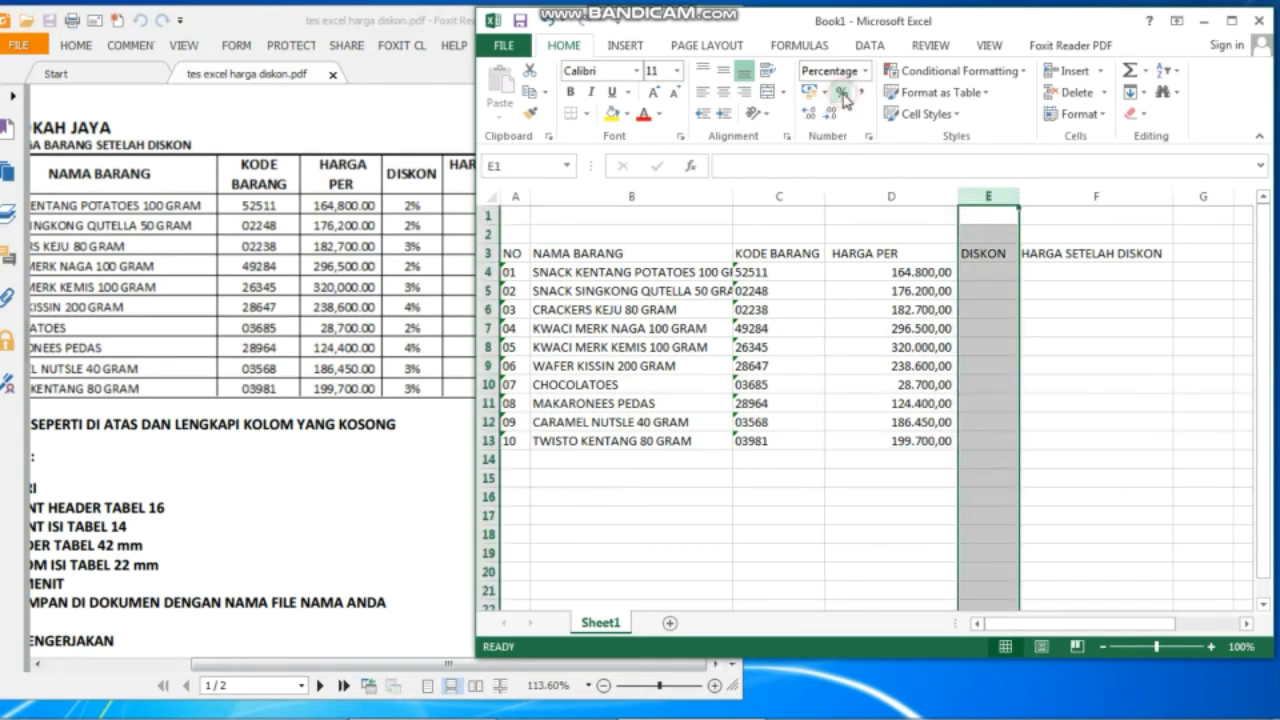
pyautogui.click(993, 277)
pyautogui.write('2')
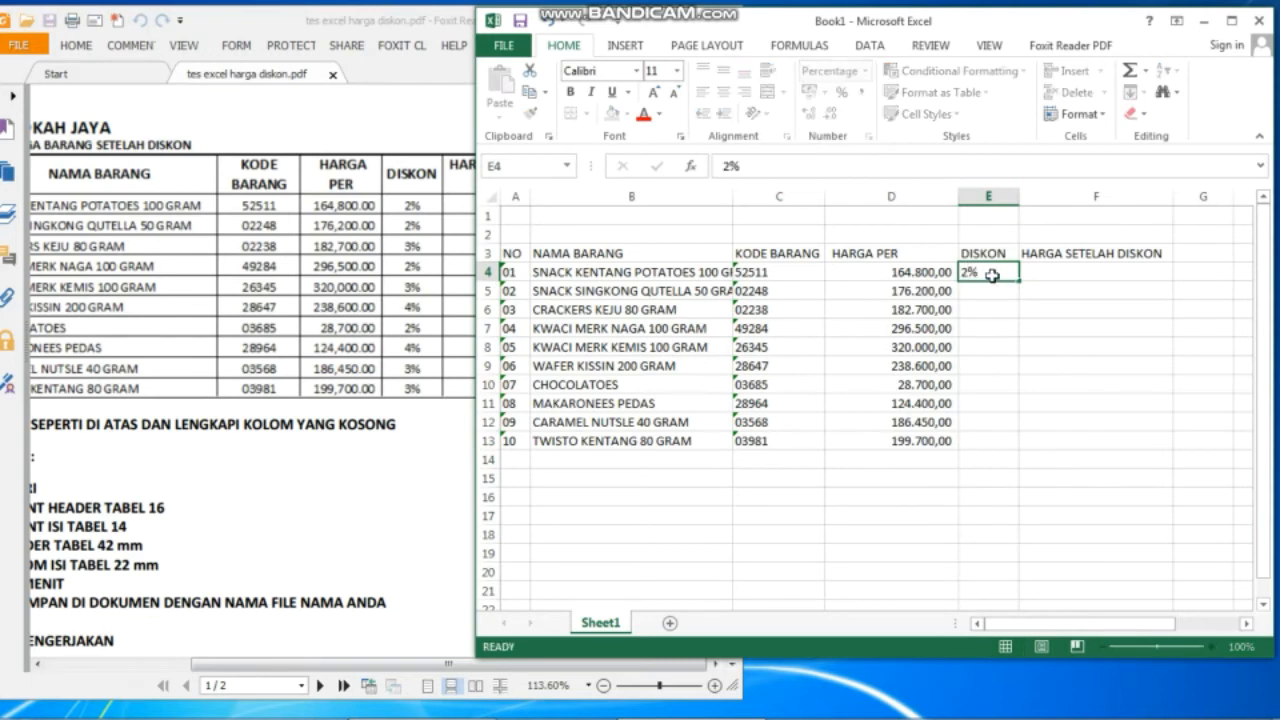
pyautogui.press('Return')
pyautogui.write('2')
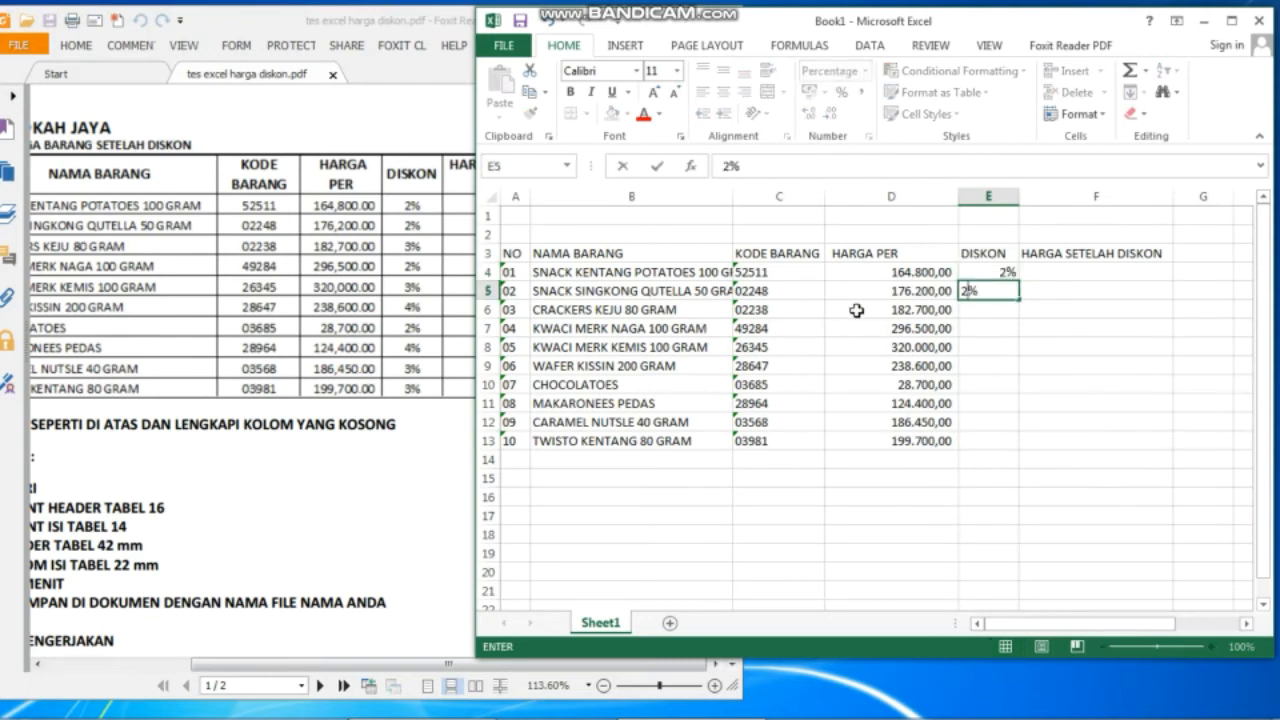
pyautogui.press('Return')
pyautogui.write('3')
pyautogui.press('Return')
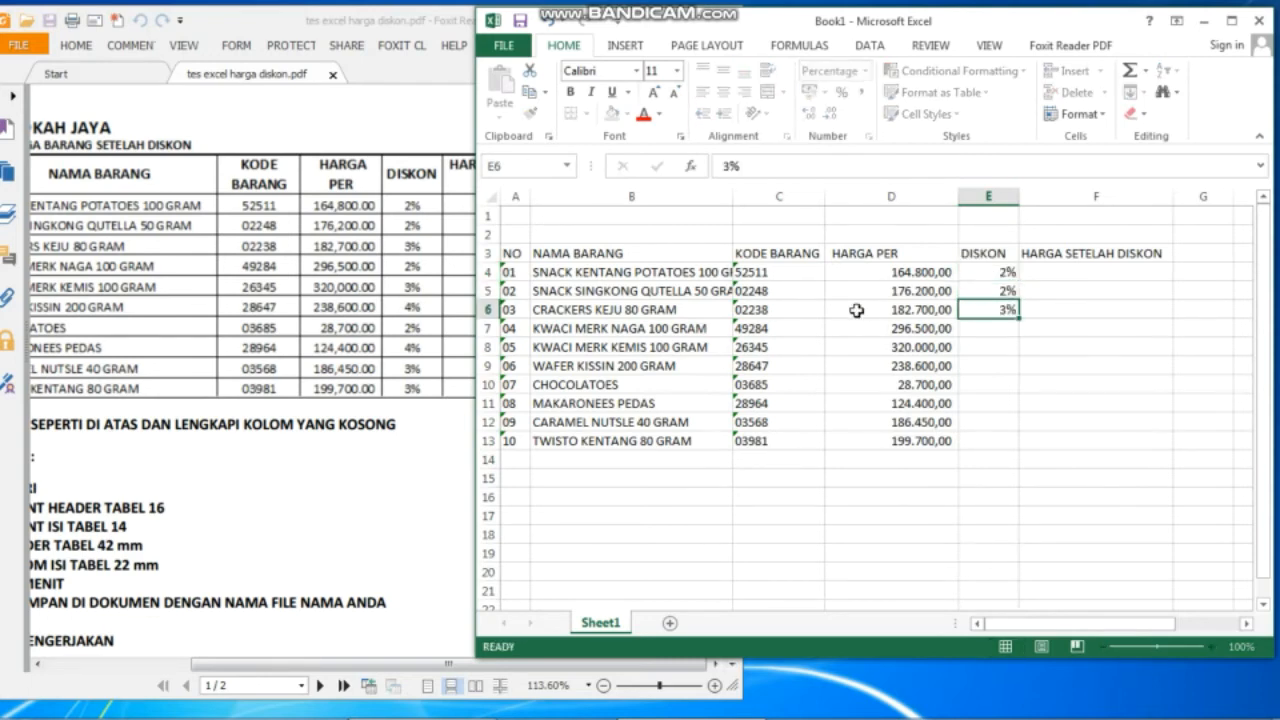
pyautogui.write('2')
pyautogui.press('Return')
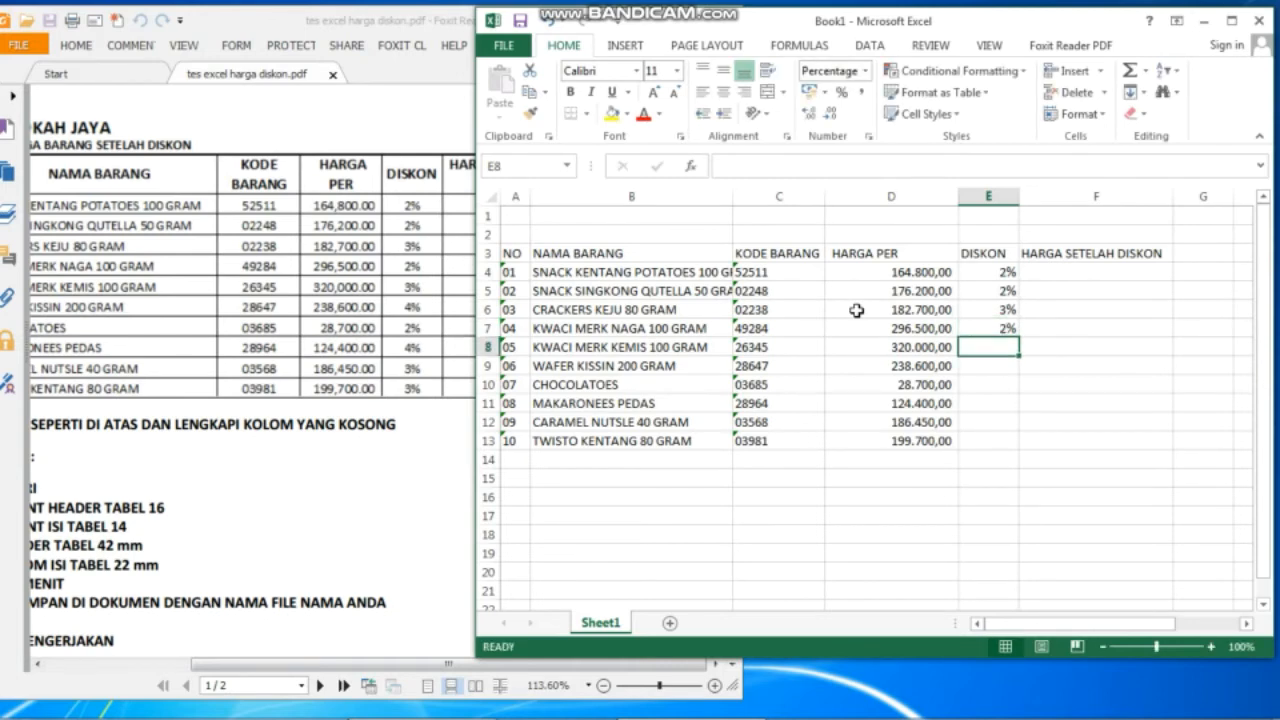
pyautogui.write('3')
pyautogui.press('Return')
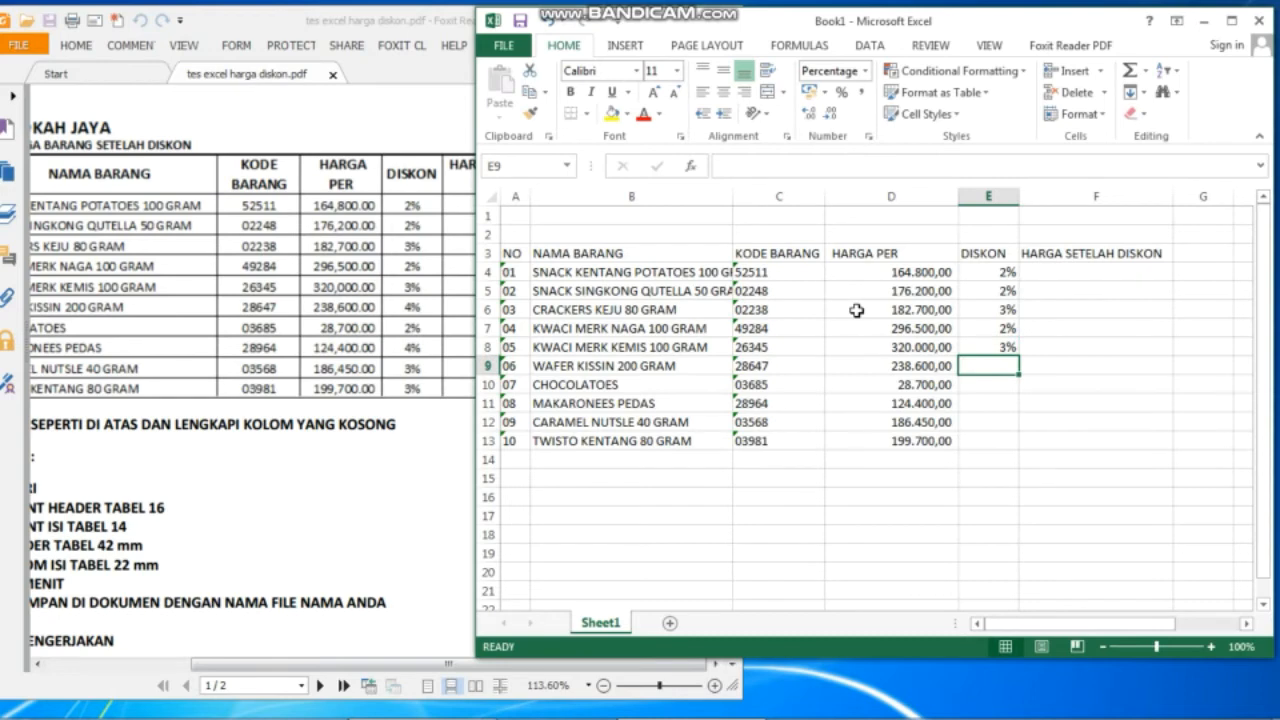
# Enter the remaining discounts 4, 2, 4, 3, 3 in E9:E13.
pyautogui.write('4')
pyautogui.press('Return')
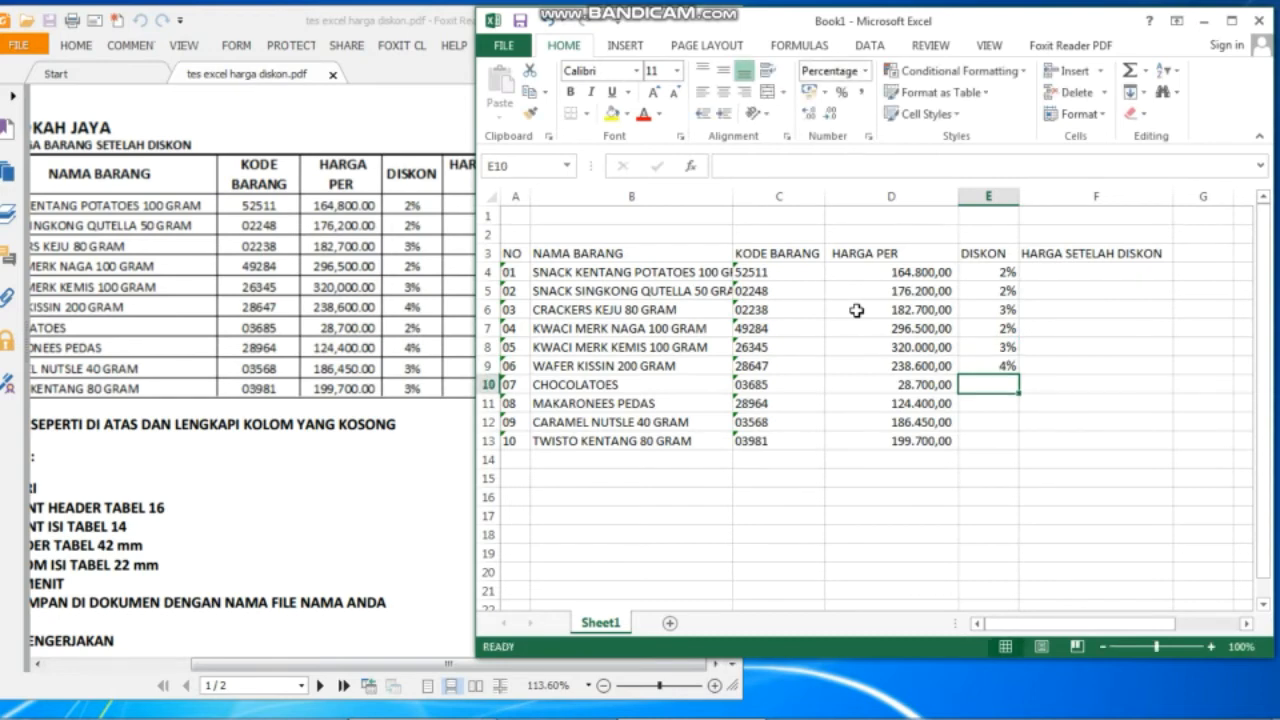
pyautogui.write('2')
pyautogui.press('Return')
pyautogui.write('4')
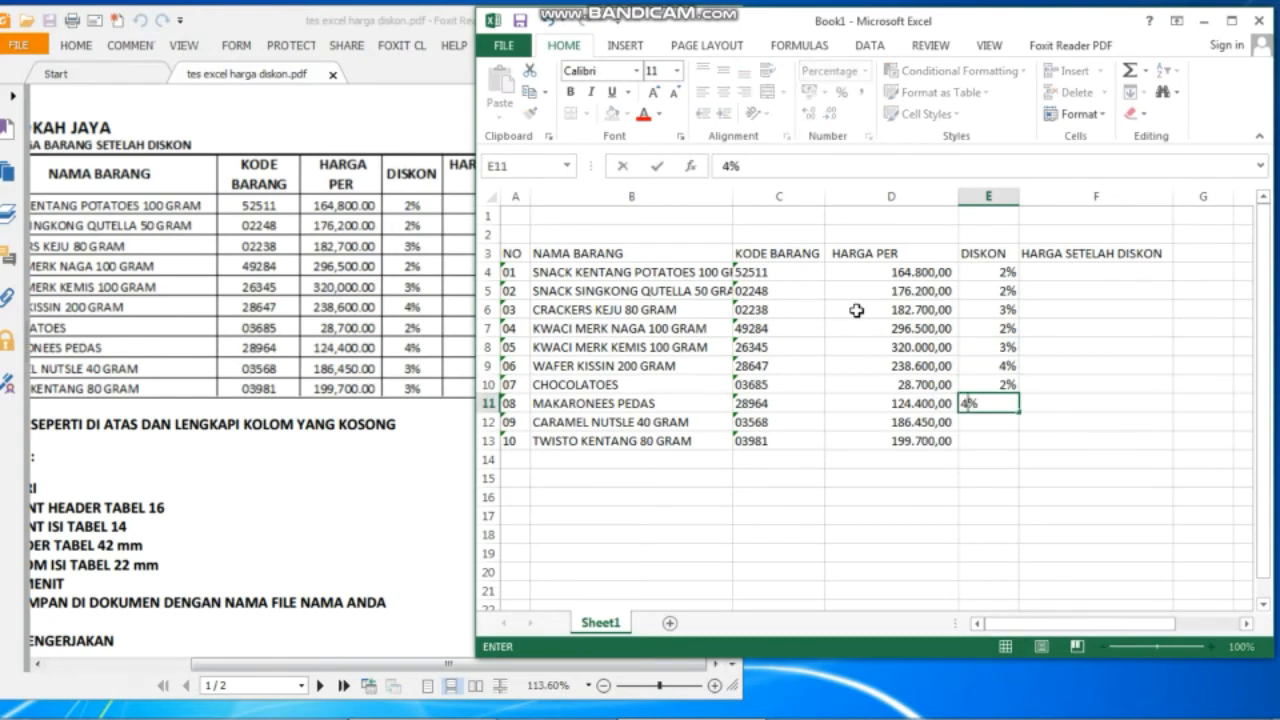
pyautogui.press('Return')
pyautogui.write('3')
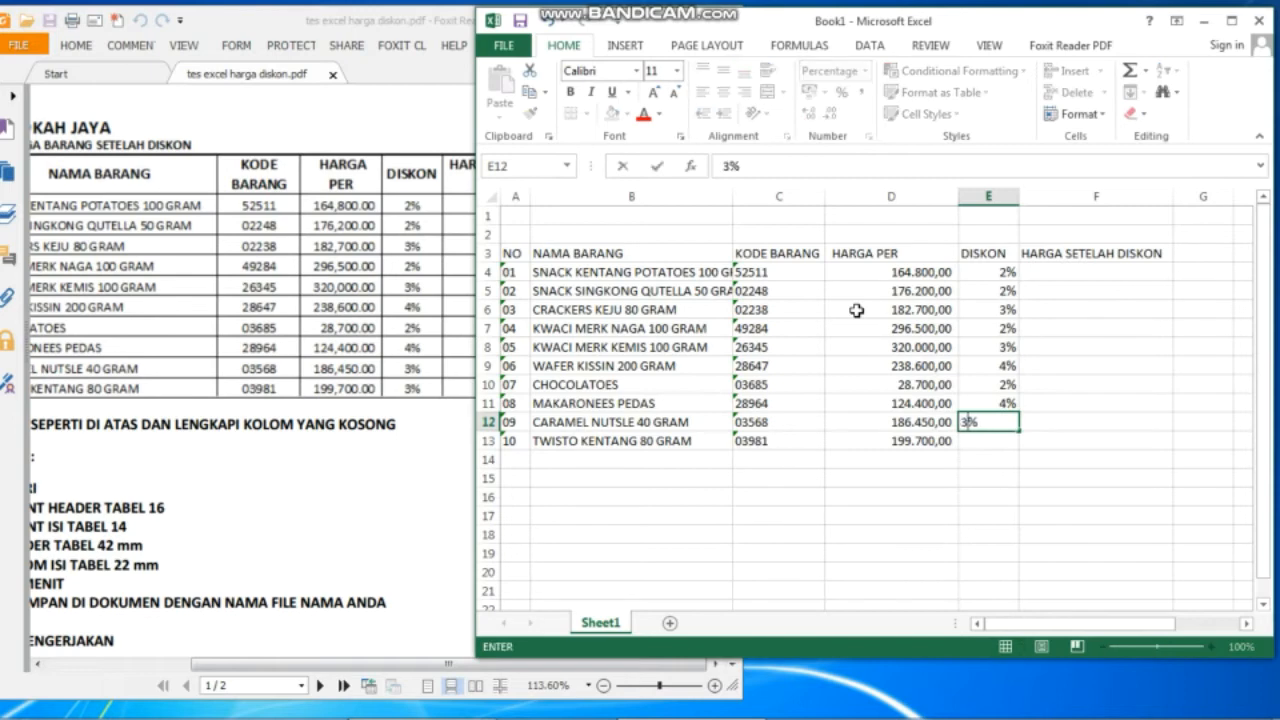
pyautogui.press('Return')
pyautogui.write('3')
pyautogui.press('Return')
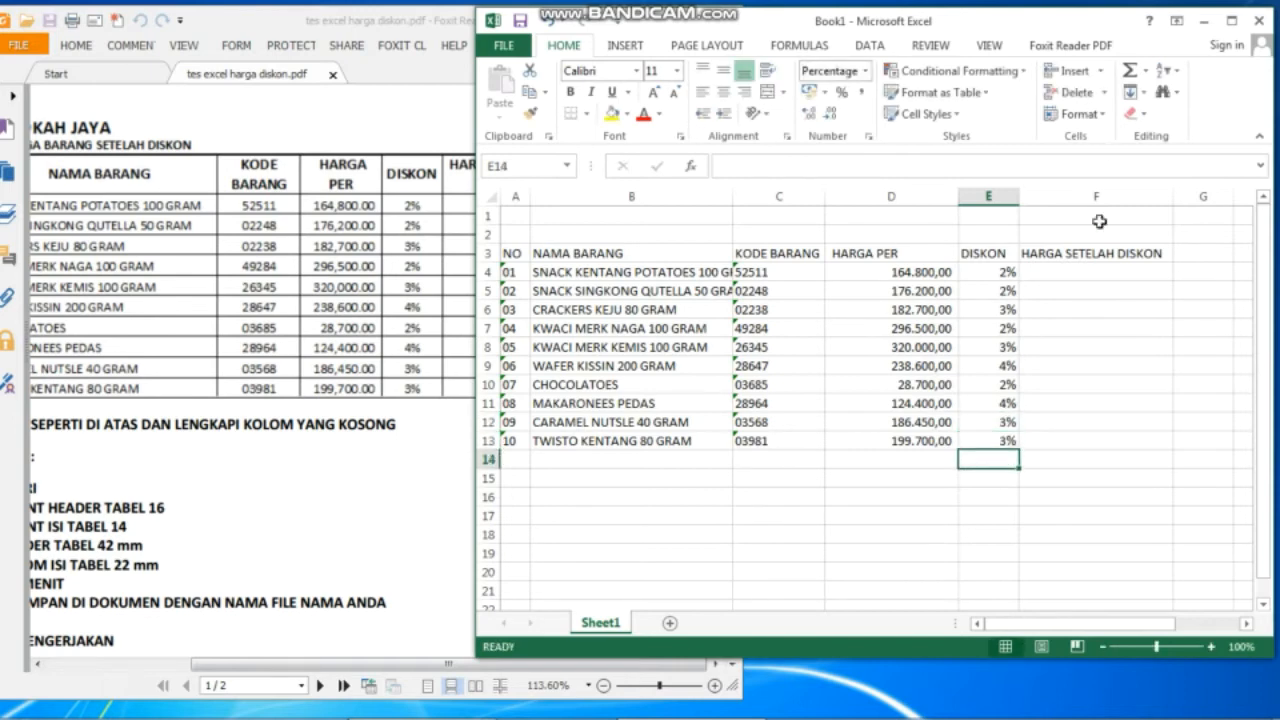
# Check the HARGA SETELAH DISKON column against the reference PDF table.
pyautogui.click(1099, 251)
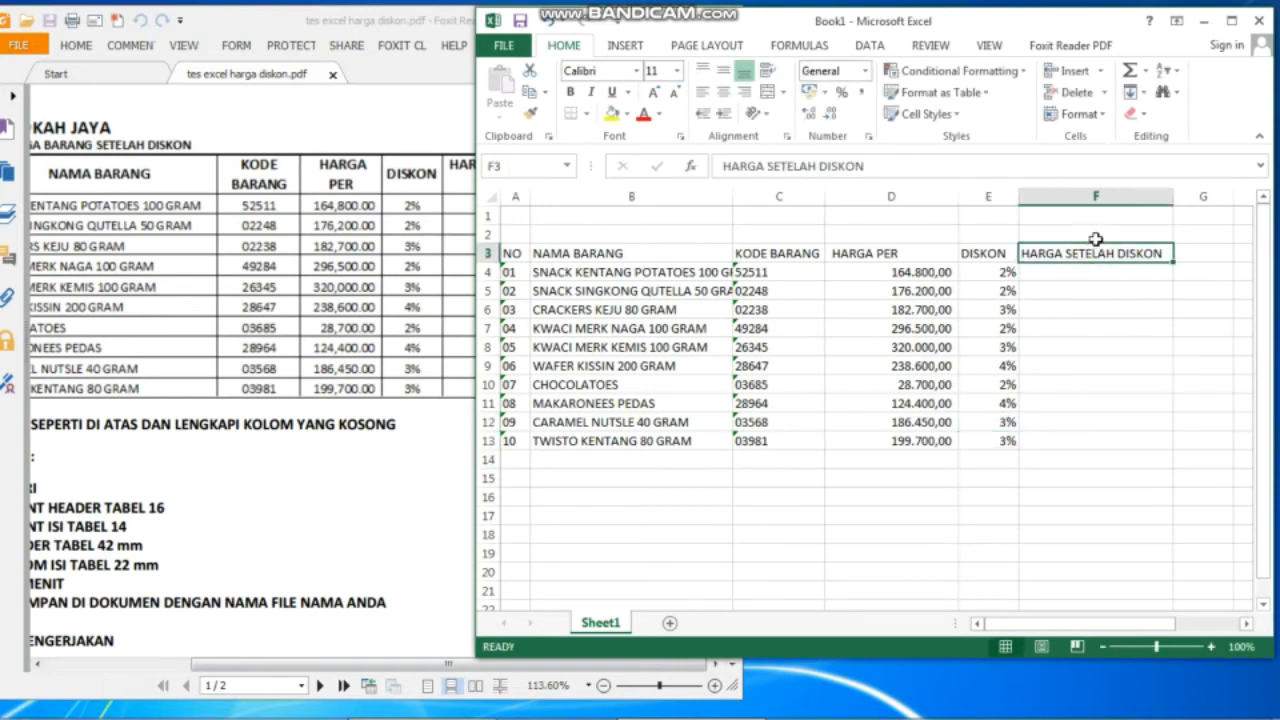
pyautogui.click(341, 293)
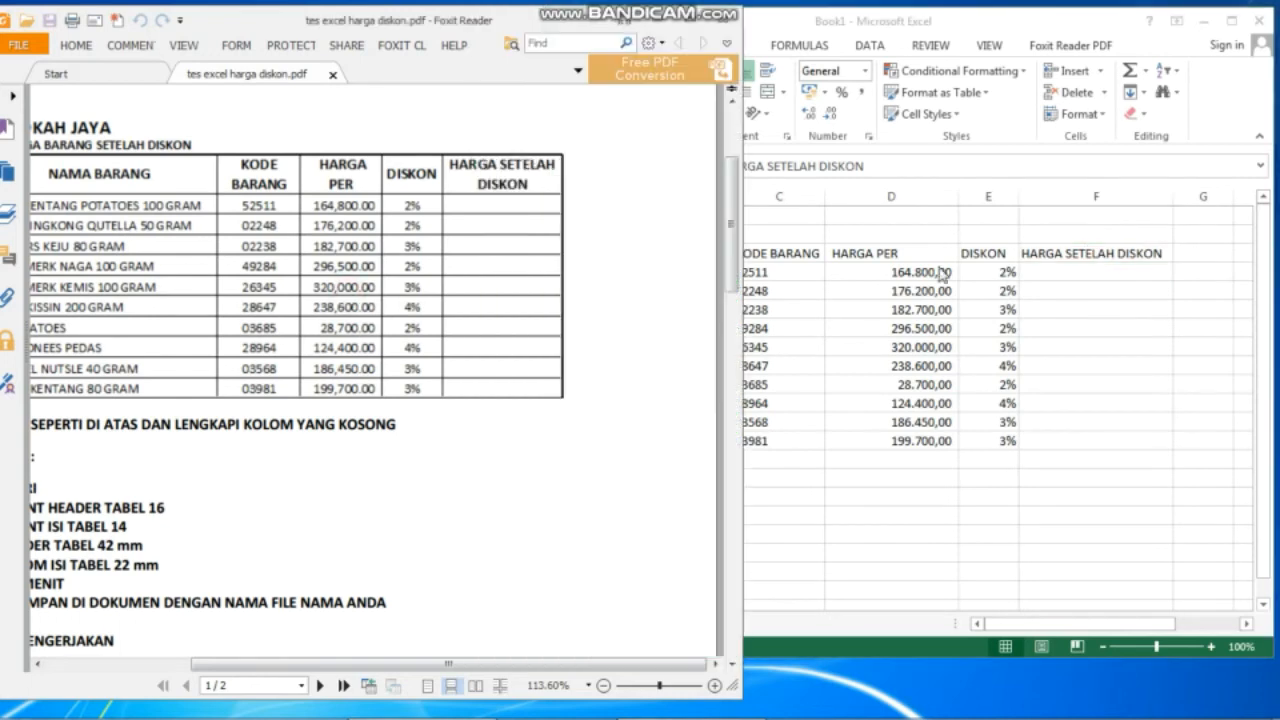
pyautogui.click(1097, 297)
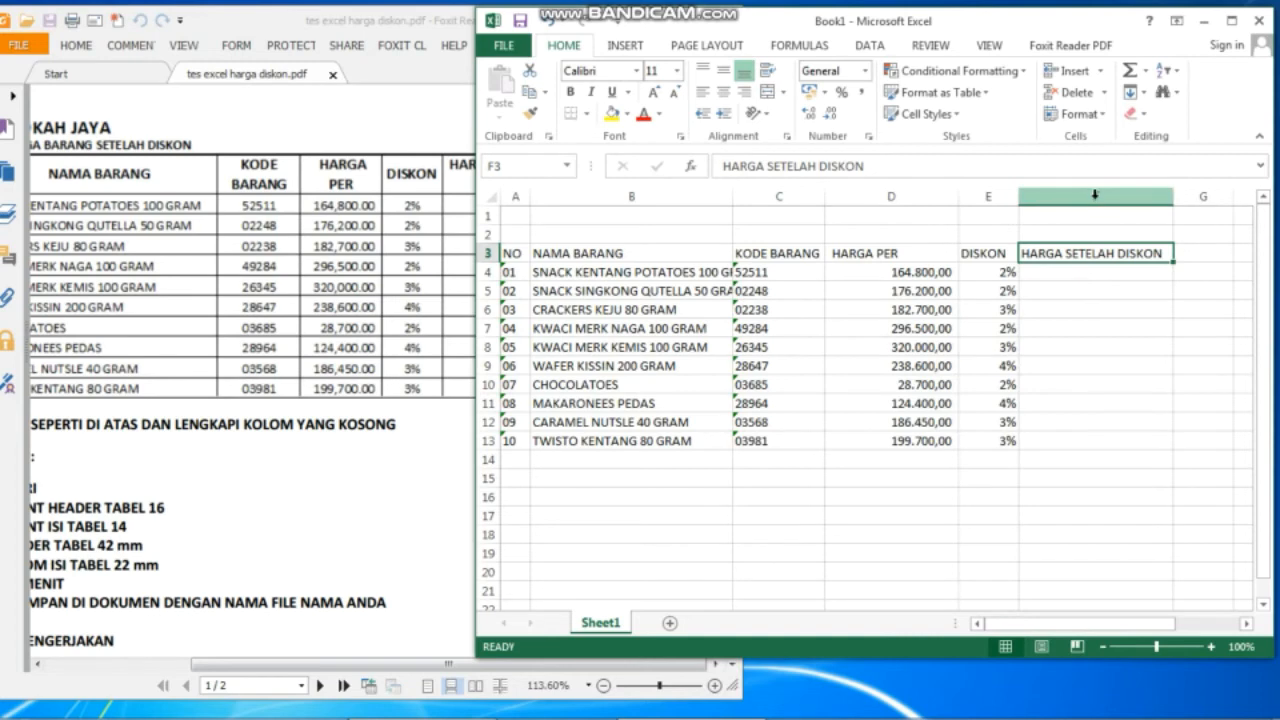
# Format column F as Accounting with symbol None and 2 decimal places.
pyautogui.click(1095, 196)
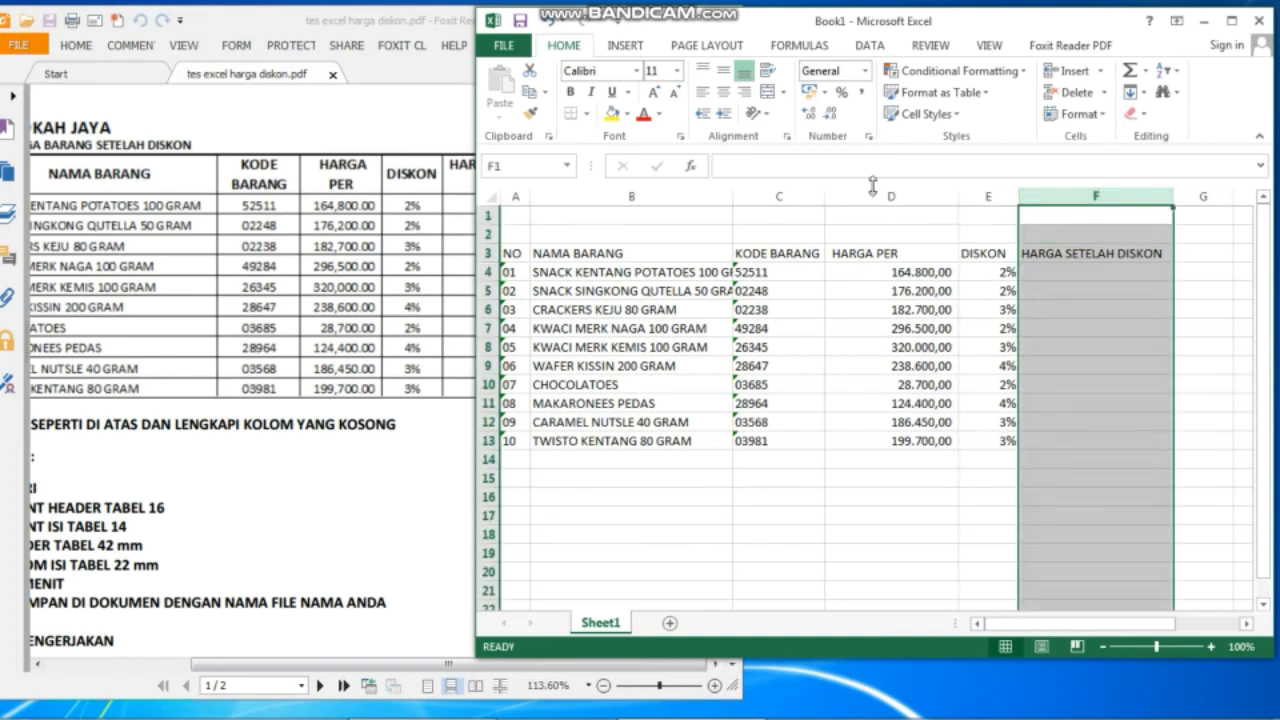
pyautogui.click(864, 70)
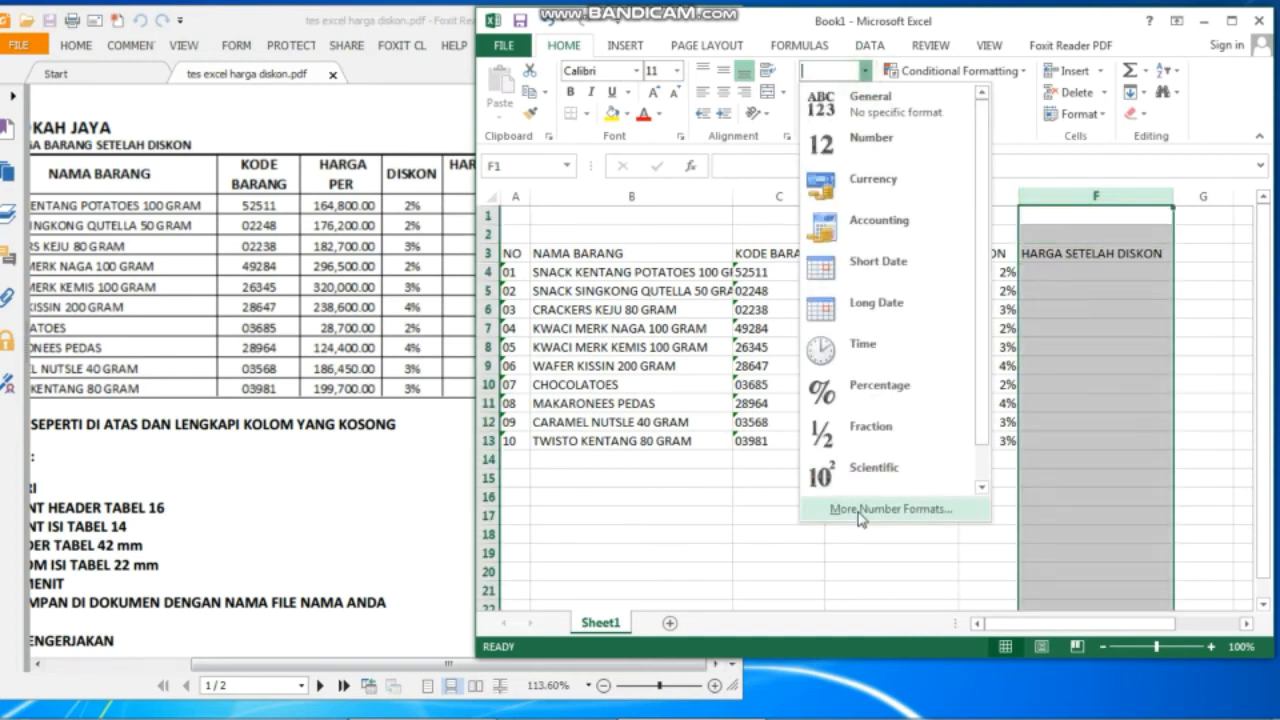
pyautogui.click(861, 512)
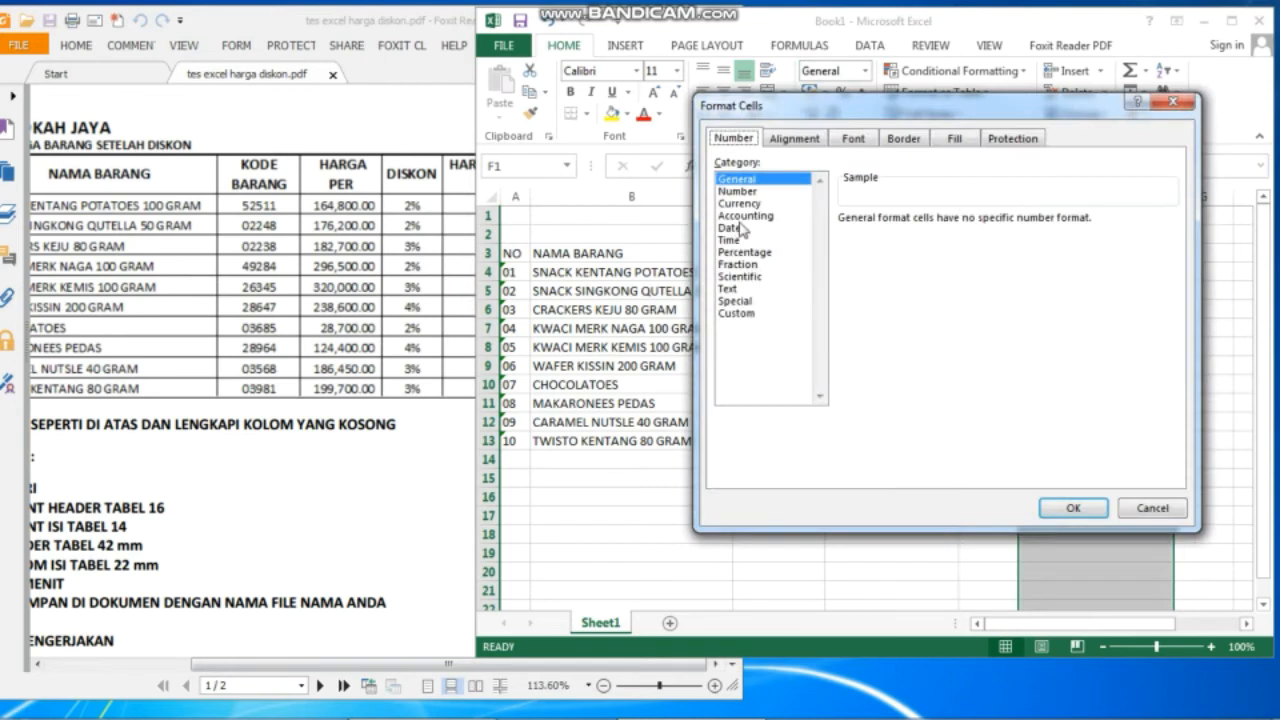
pyautogui.click(742, 216)
pyautogui.click(1170, 243)
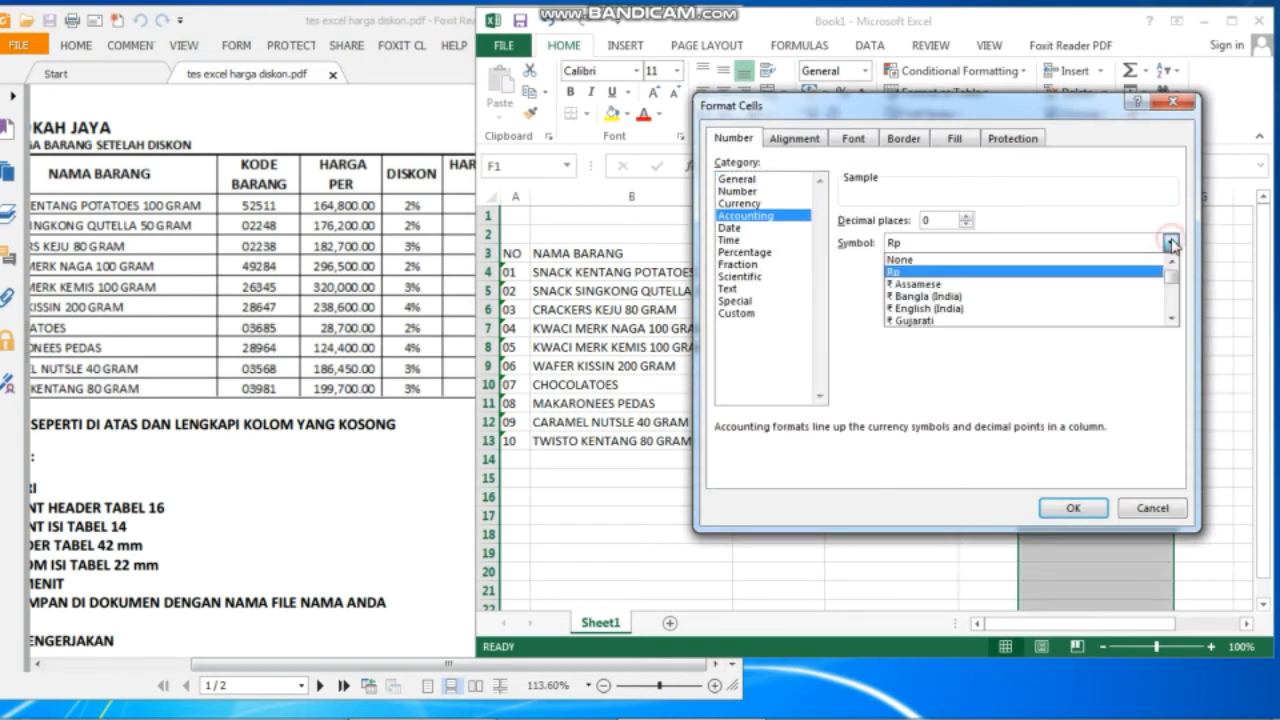
pyautogui.click(1021, 260)
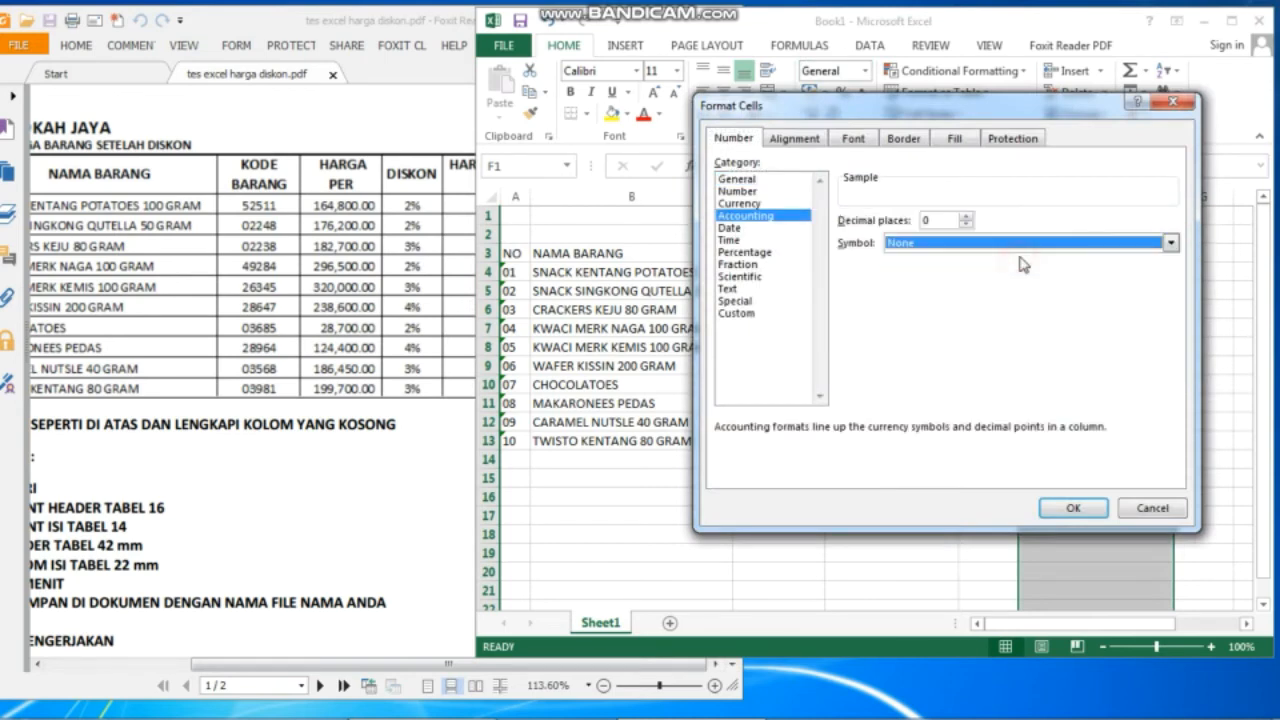
pyautogui.doubleClick(965, 217)
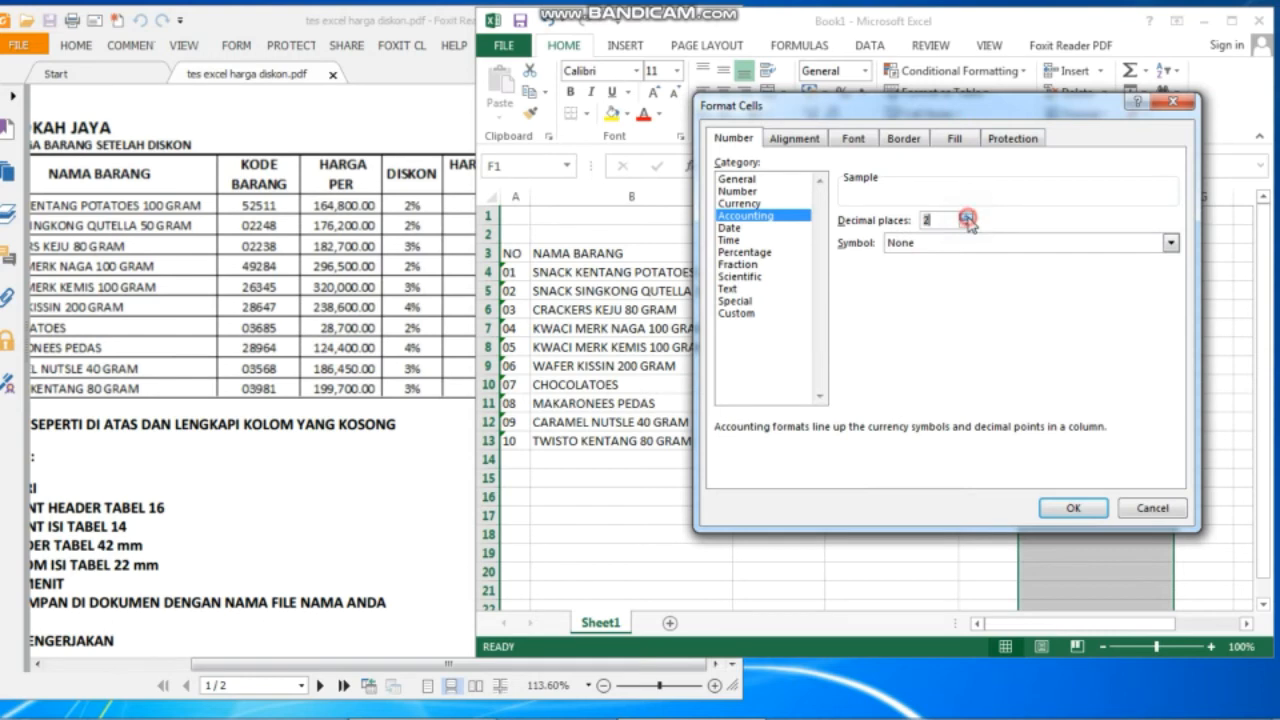
pyautogui.click(1086, 513)
pyautogui.click(1065, 276)
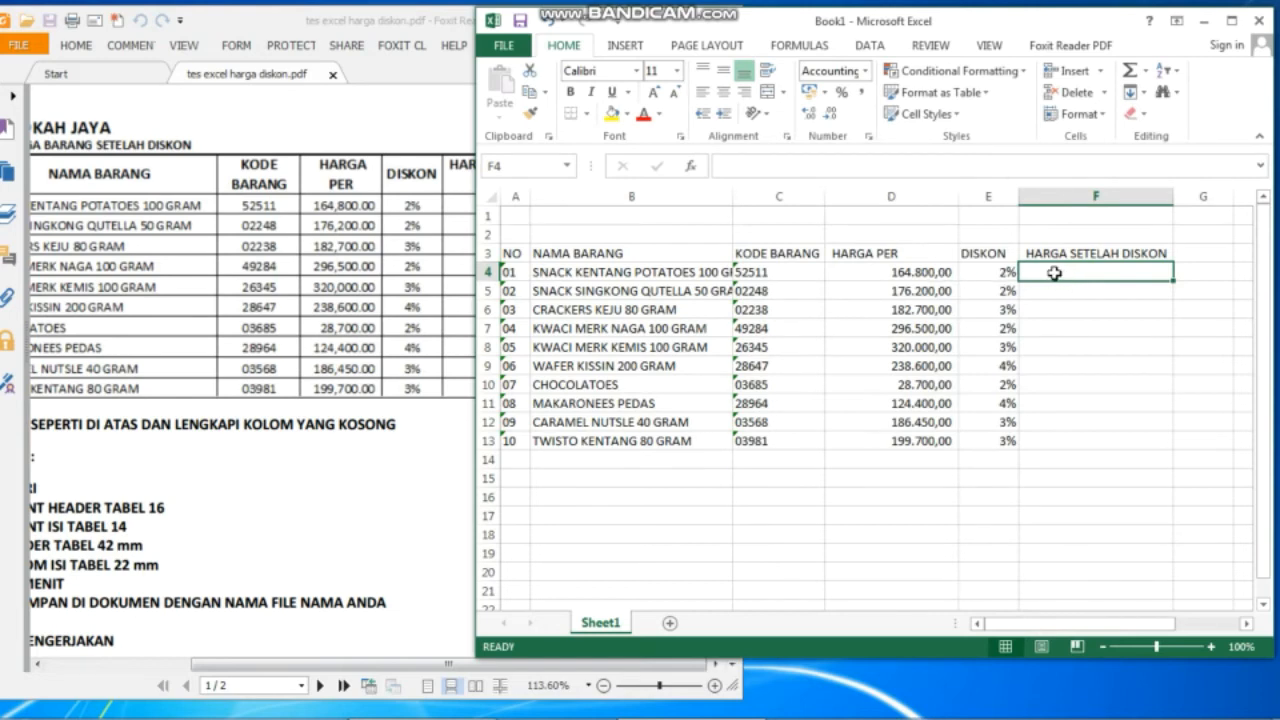
# Enter the formula =D4-(E4*D4) in F4 for the first discounted price.
pyautogui.write('=')
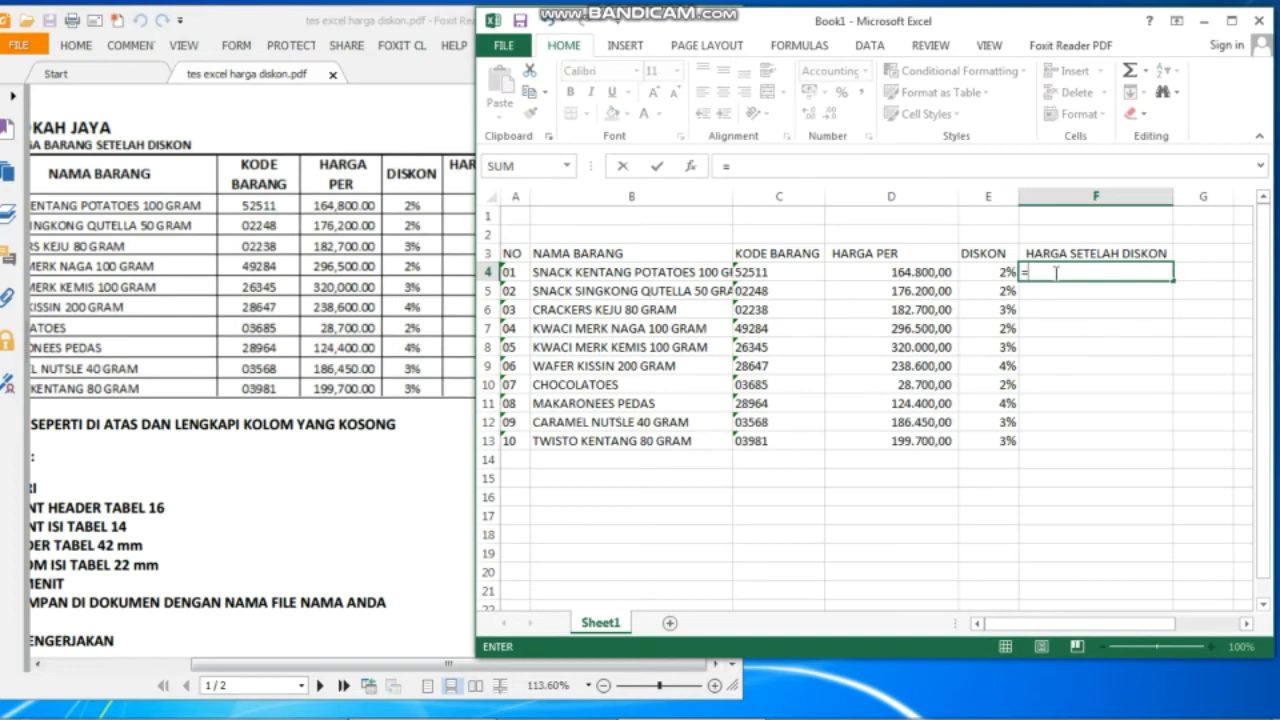
pyautogui.click(902, 276)
pyautogui.write('-')
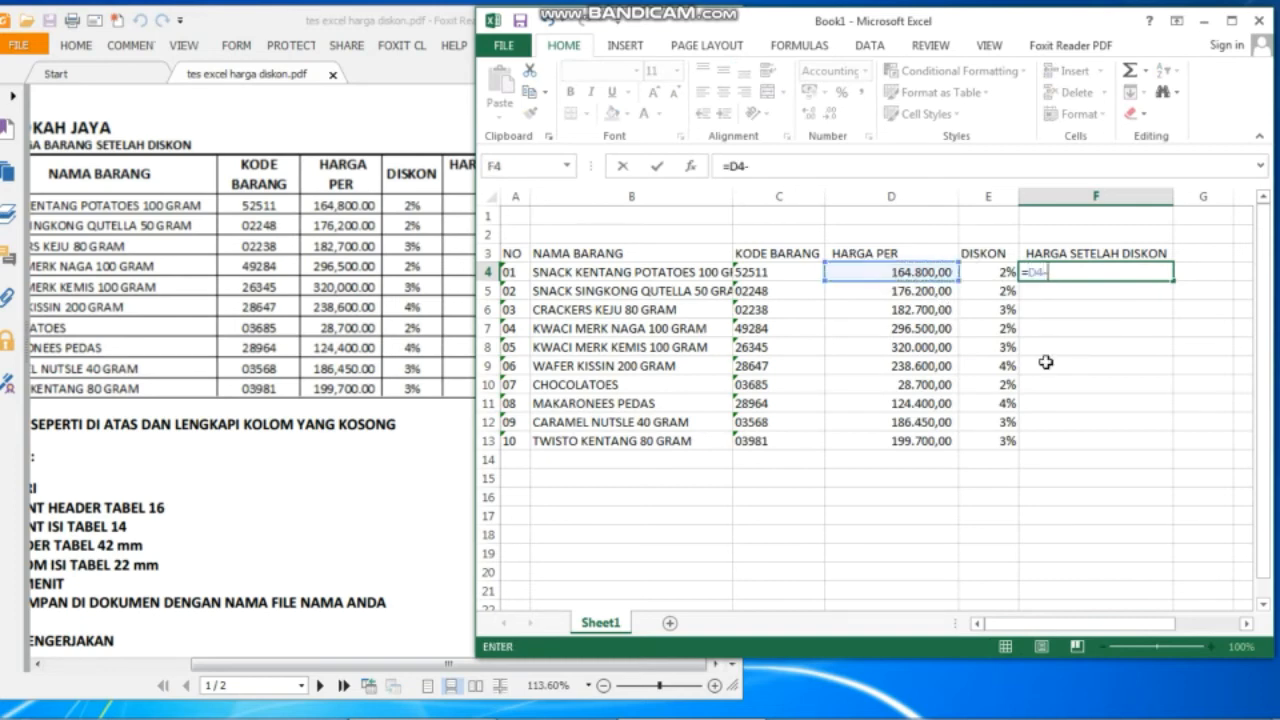
pyautogui.write('(')
pyautogui.click(989, 276)
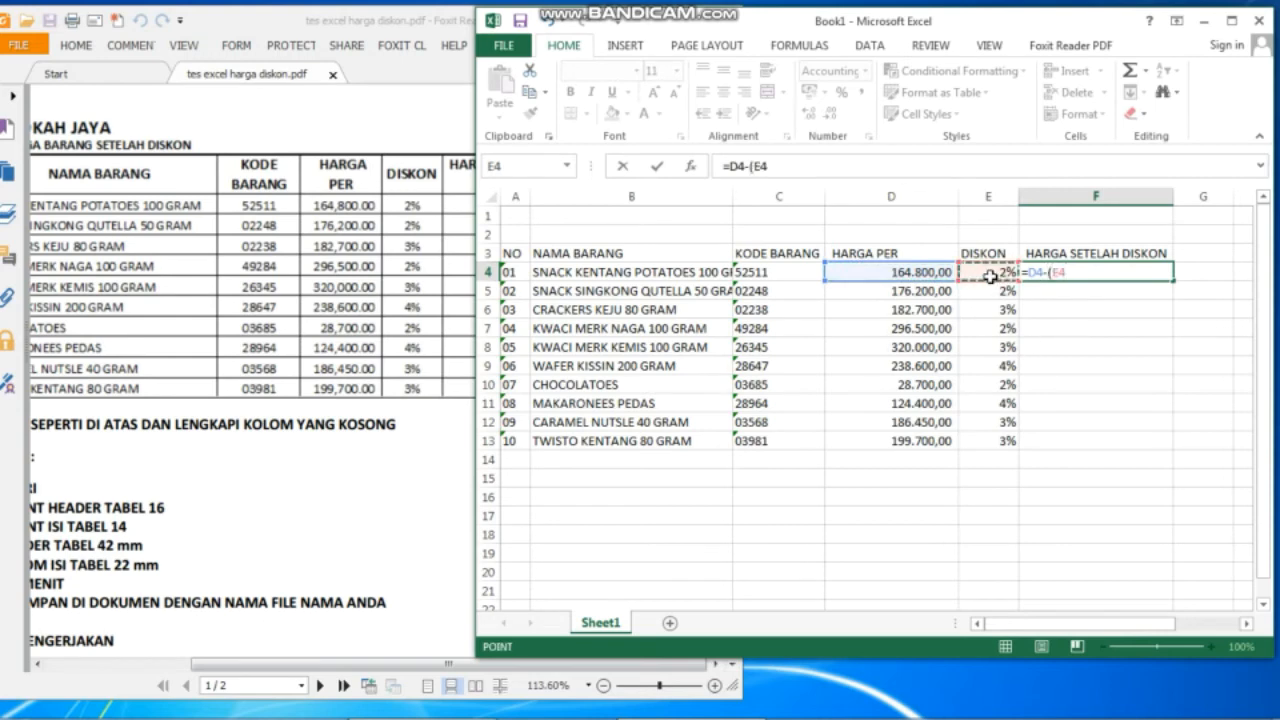
pyautogui.write('*')
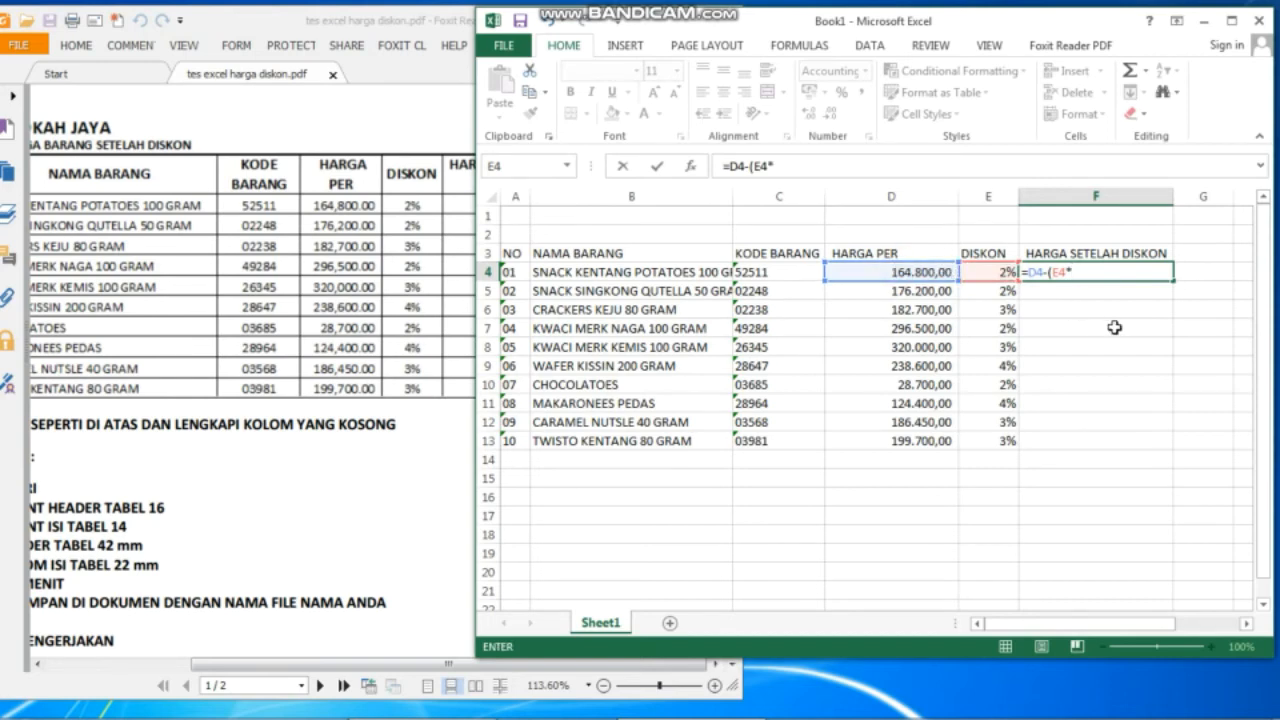
pyautogui.click(933, 271)
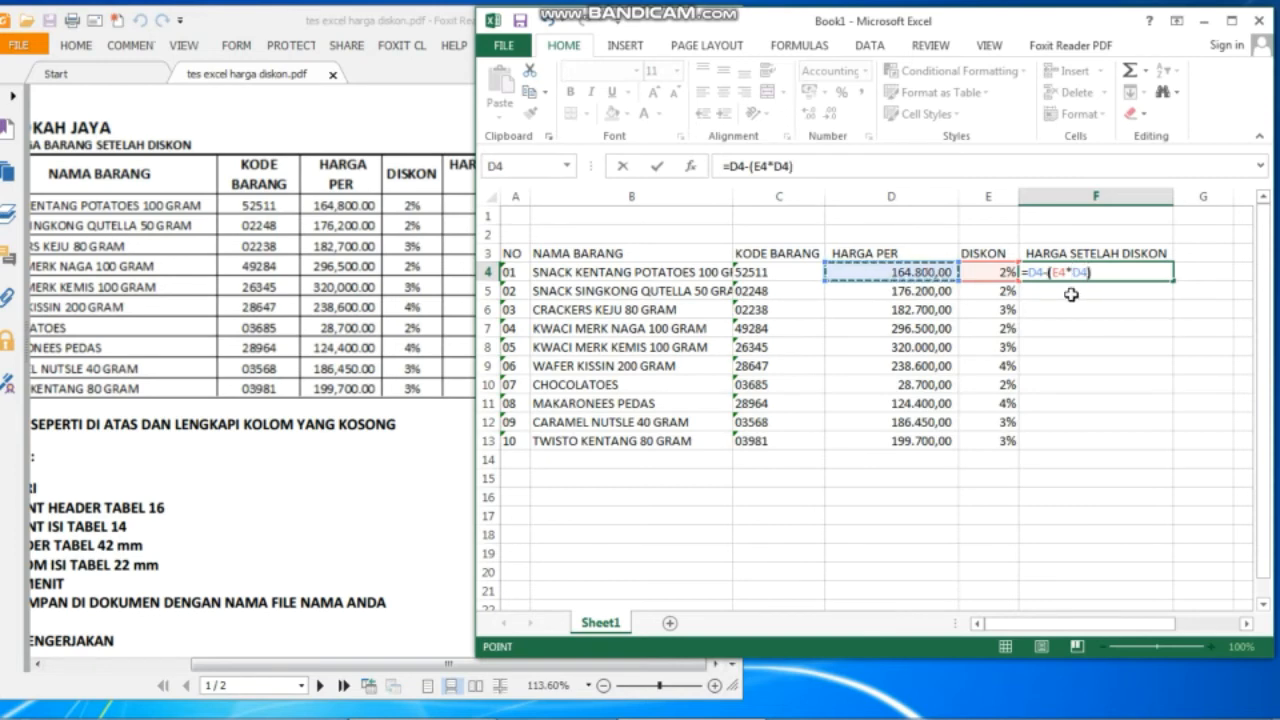
pyautogui.write(')')
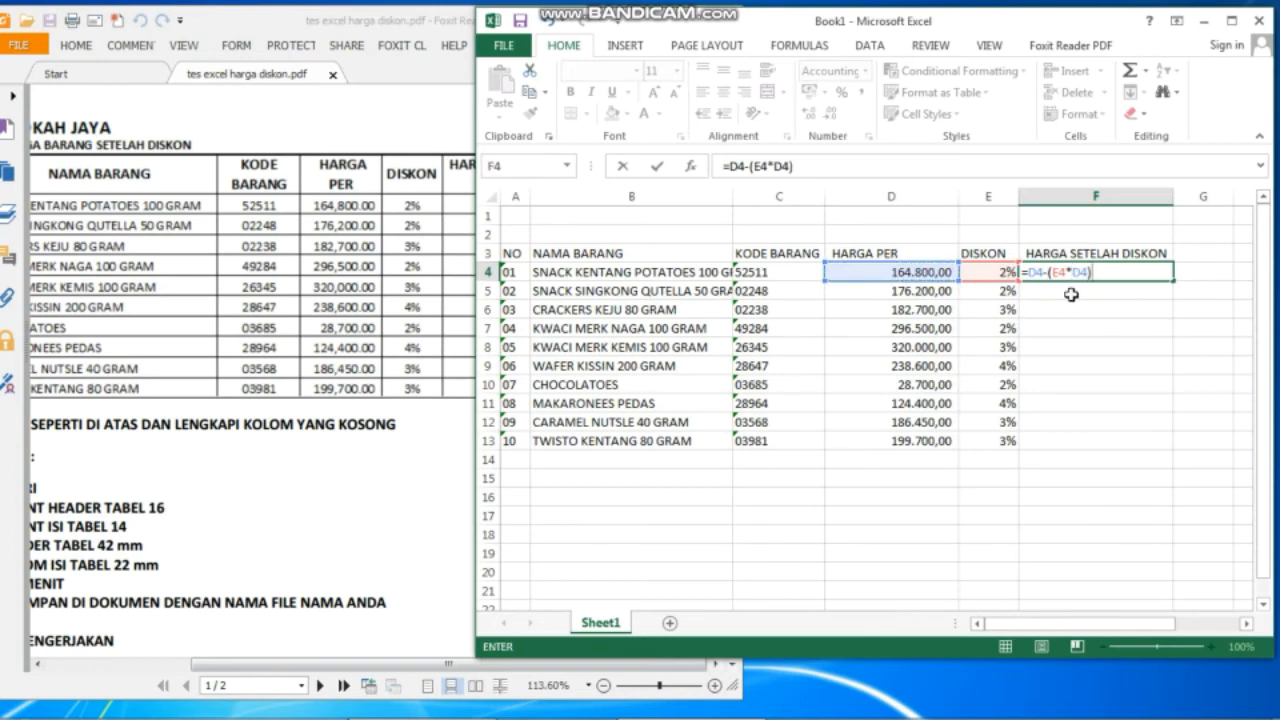
pyautogui.press('Return')
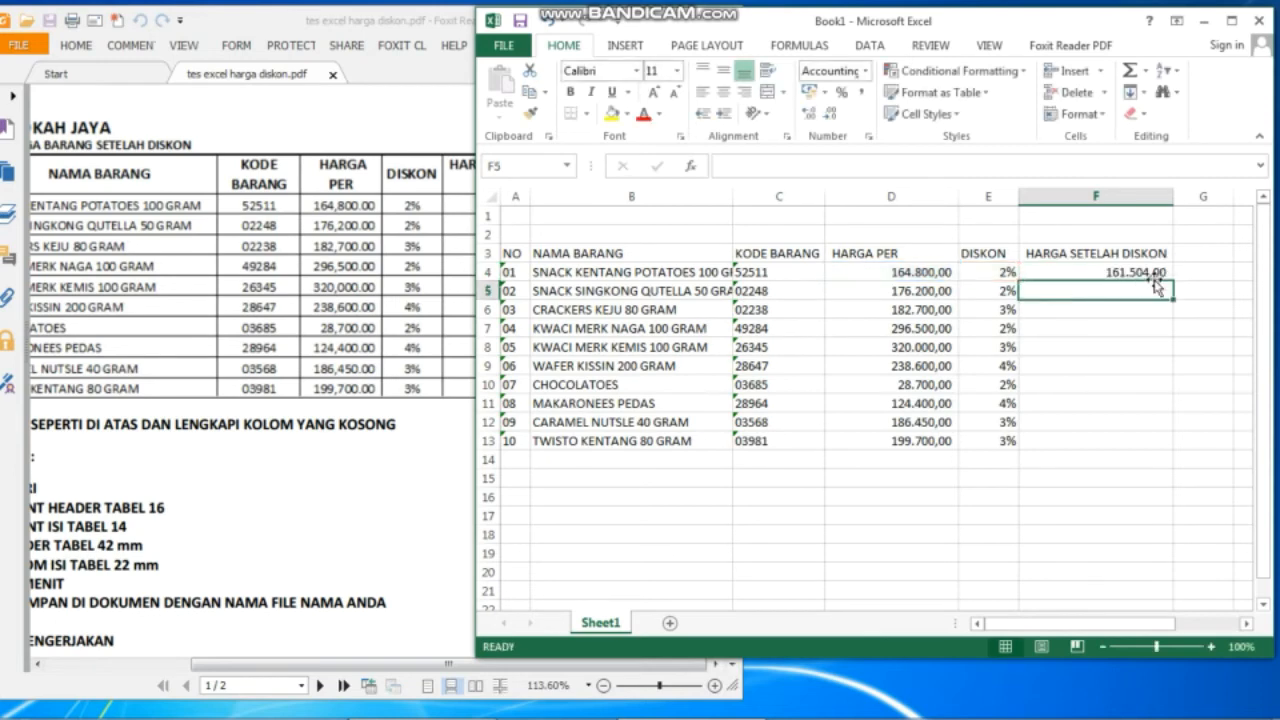
# Fill the F4 discount formula down to F13 and check the copied formulas.
pyautogui.click(1151, 274)
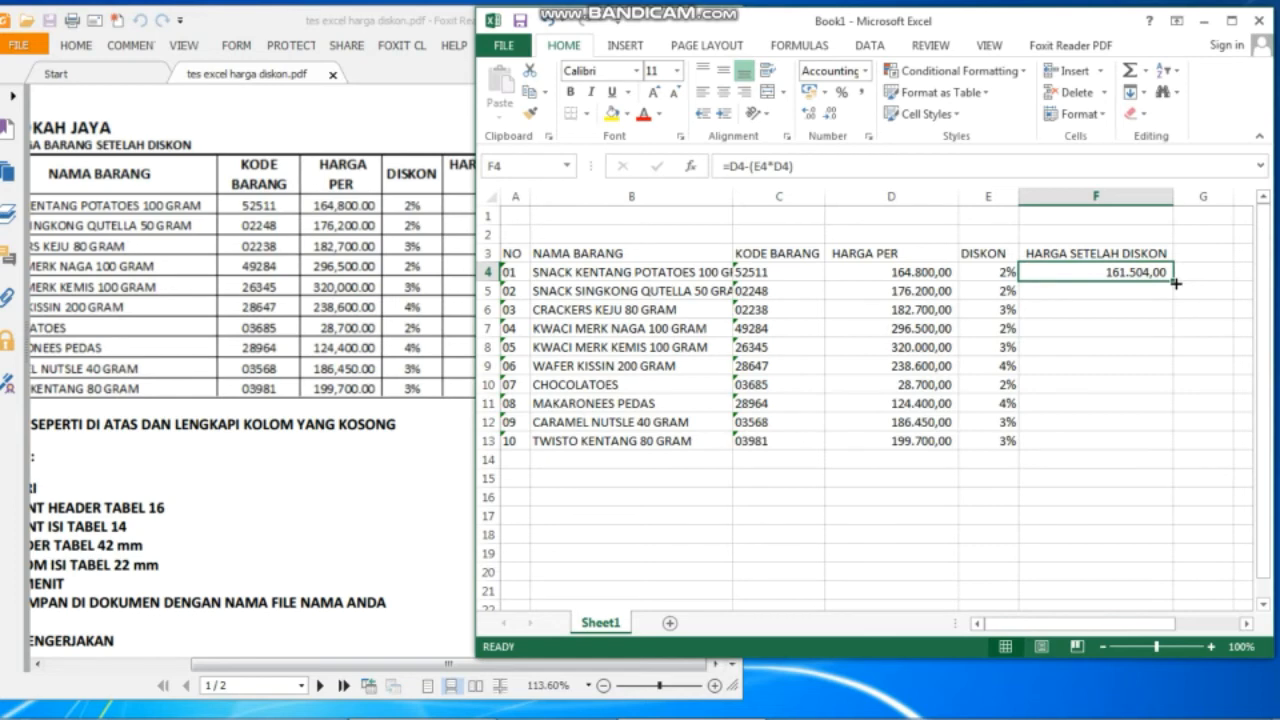
pyautogui.moveTo(1175, 284); pyautogui.dragTo(1172, 450)
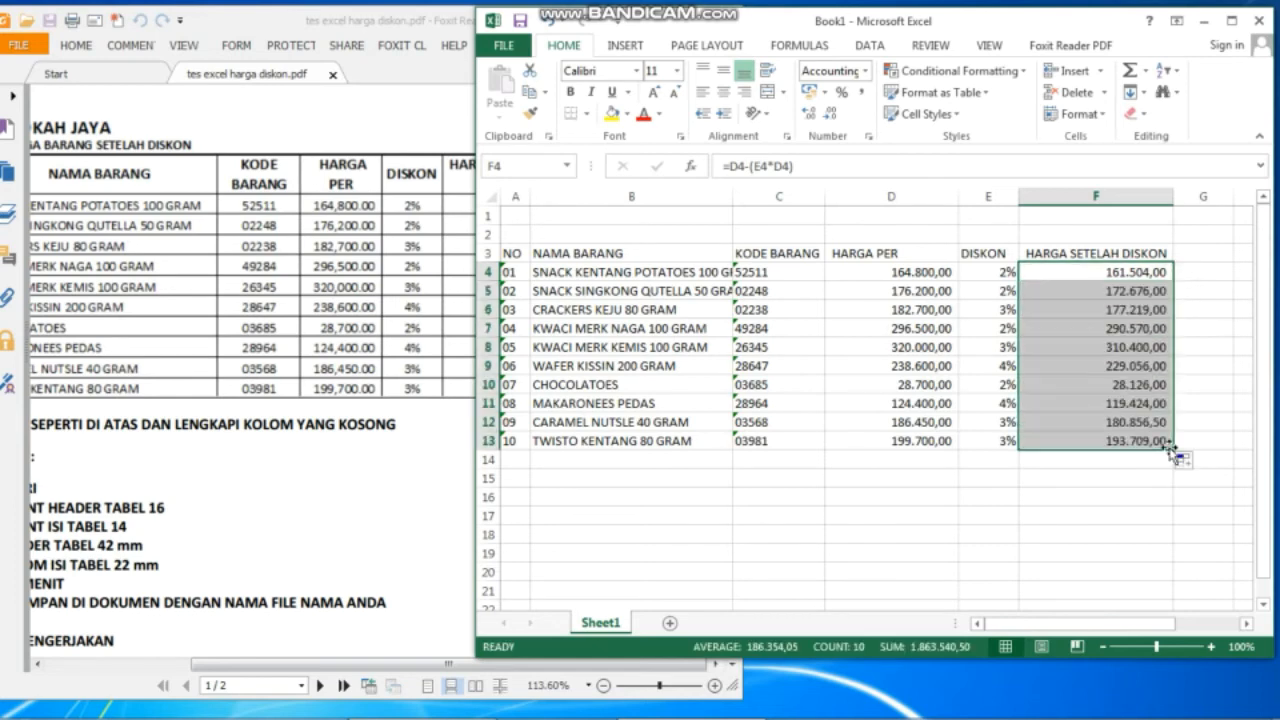
pyautogui.click(1073, 299)
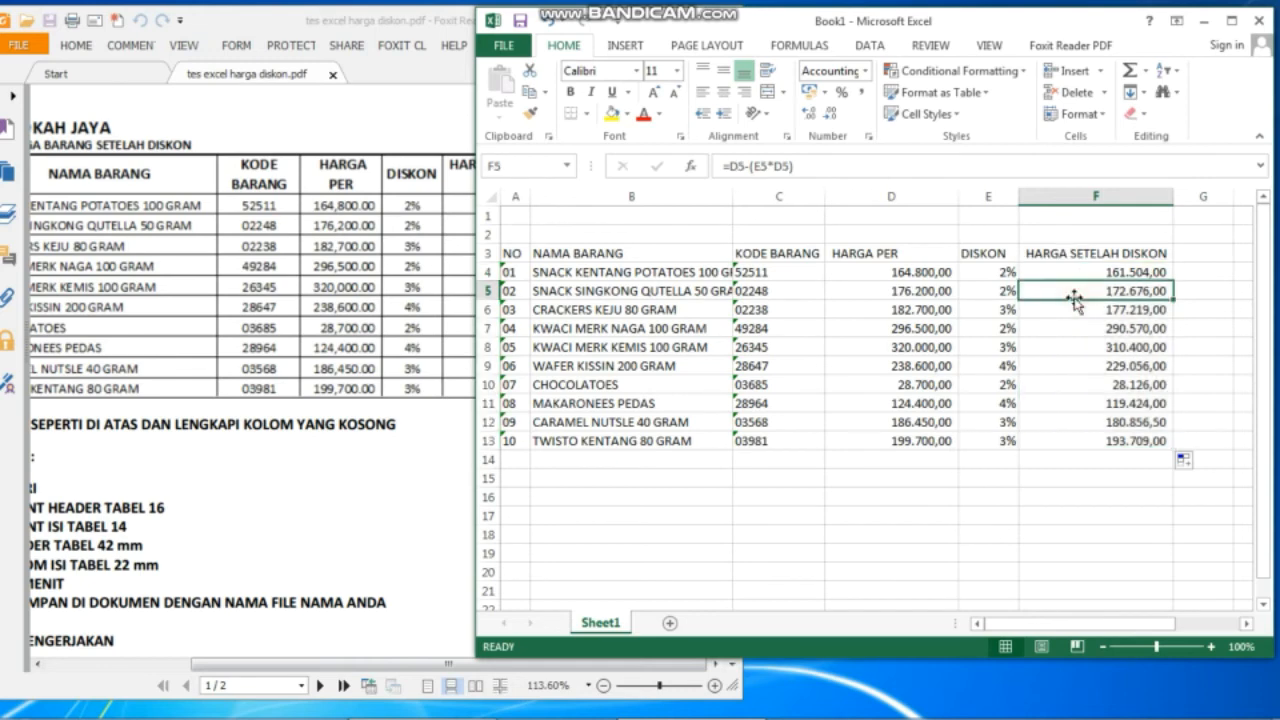
pyautogui.press('Down')
pyautogui.press('Down')
pyautogui.press('Down')
pyautogui.press('Down')
pyautogui.press('Down')
pyautogui.press('Down')
pyautogui.press('Down')
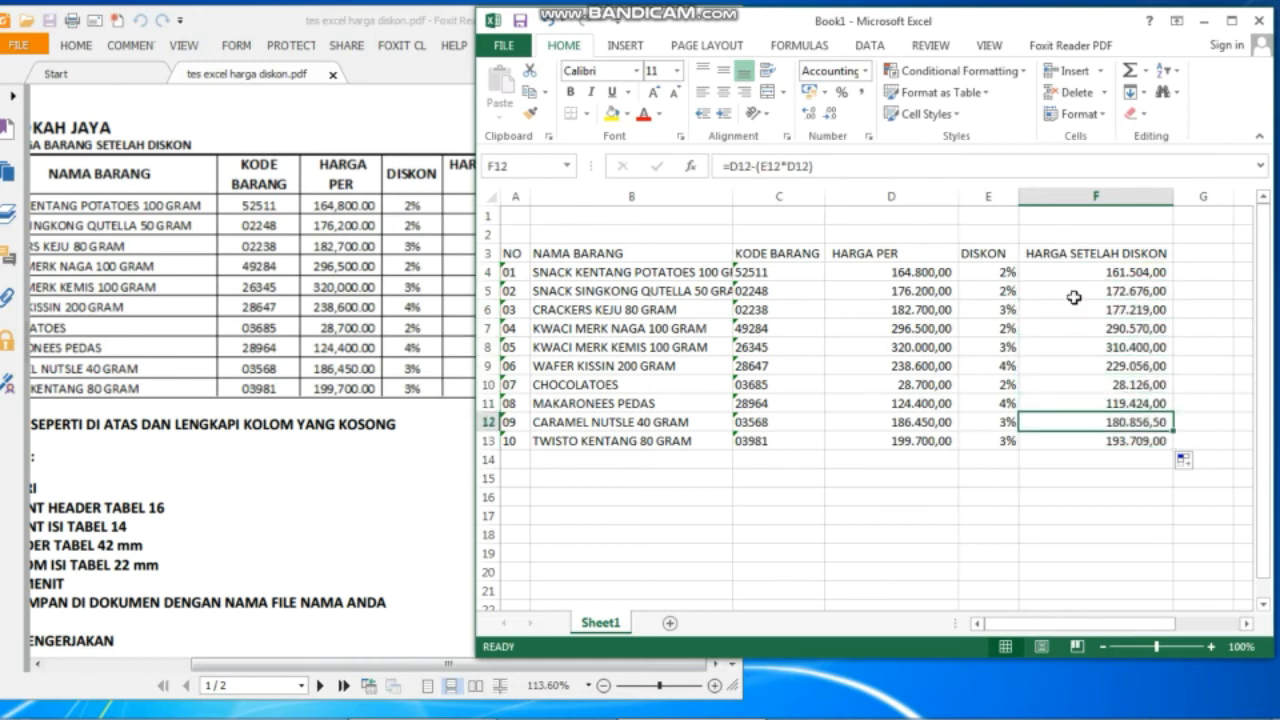
pyautogui.press('Down')
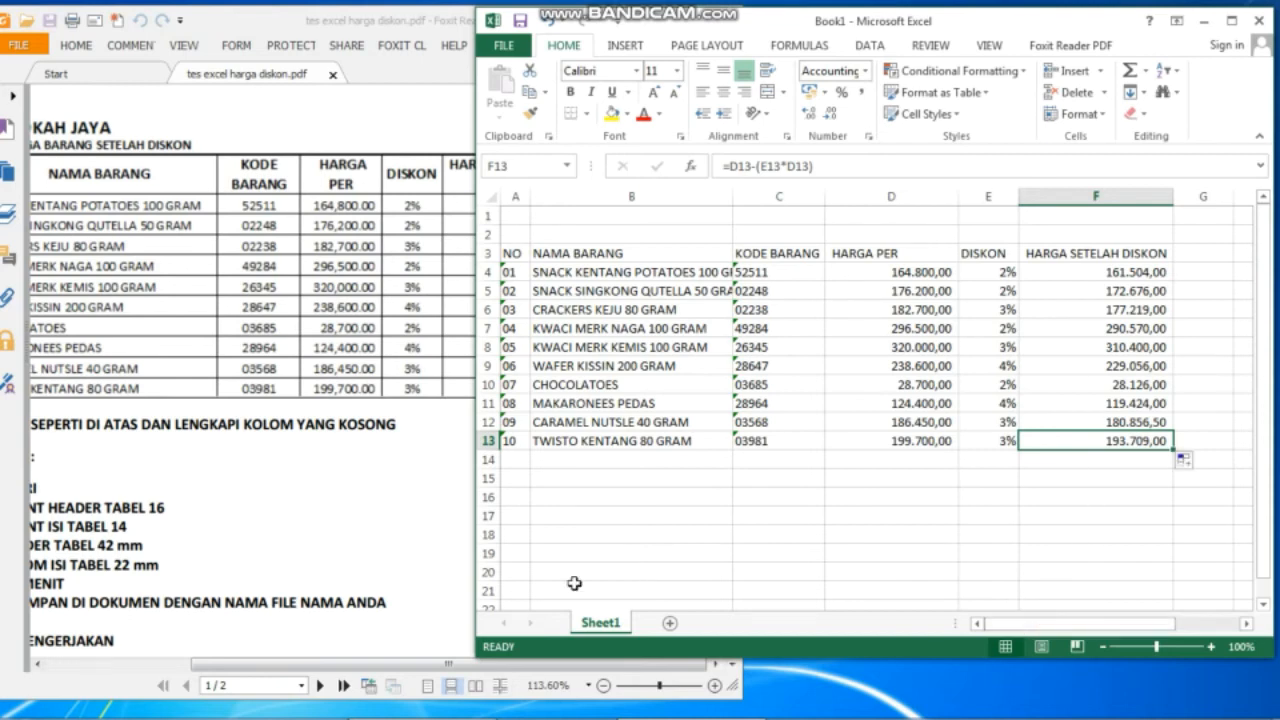
# Compare with the reference PDF, then select the table range A3:F13.
pyautogui.click(309, 590)
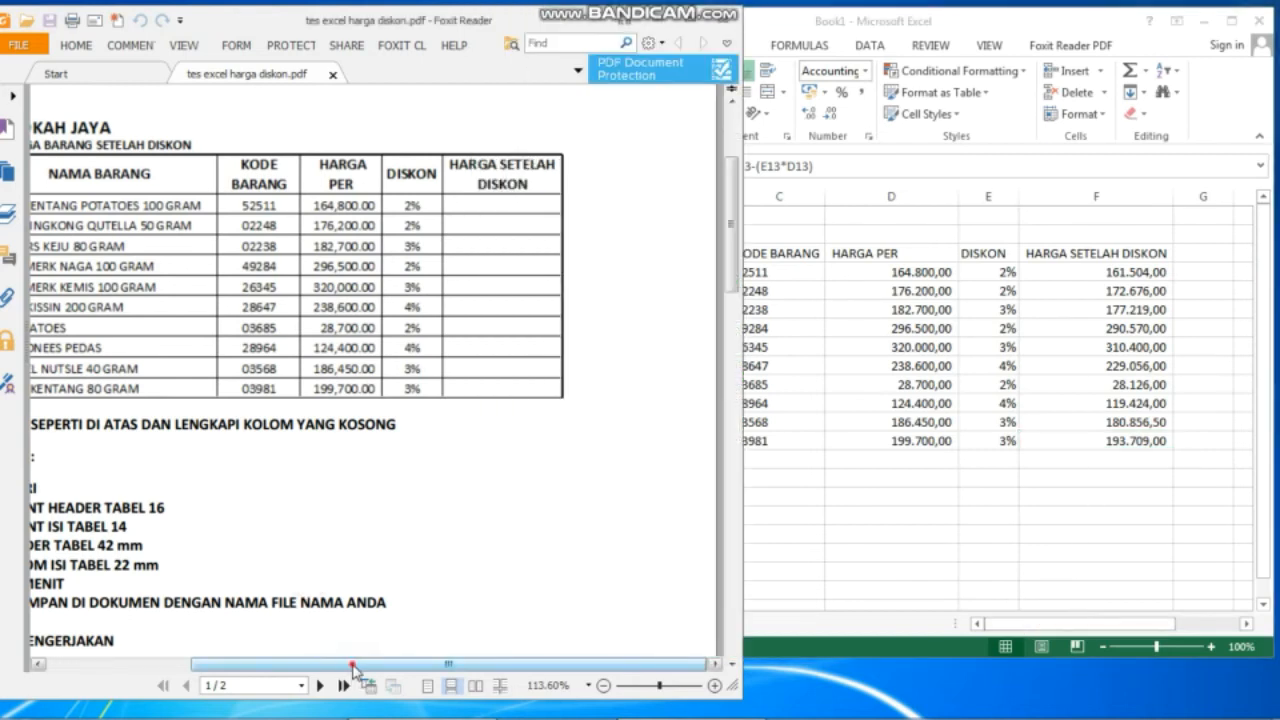
pyautogui.moveTo(352, 666); pyautogui.dragTo(314, 668)
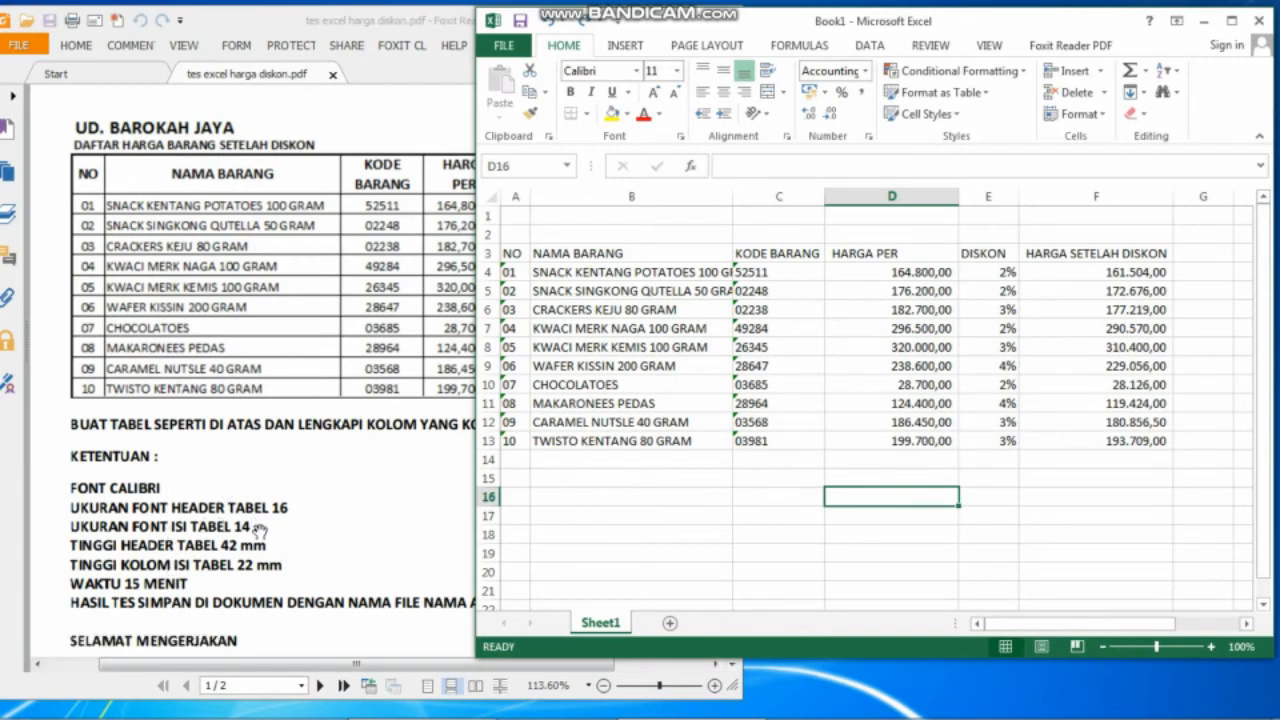
pyautogui.click(605, 272)
pyautogui.moveTo(511, 253); pyautogui.dragTo(1077, 441)
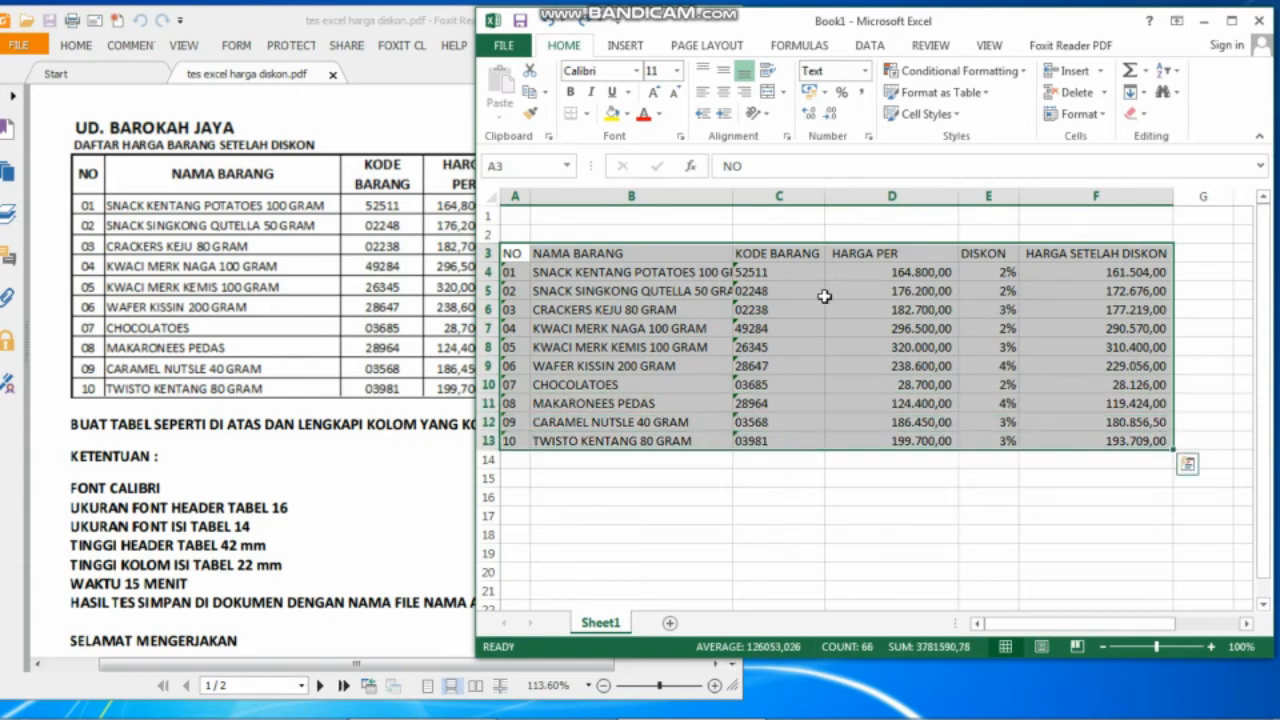
# Set the table's font size to 14.
pyautogui.click(676, 70)
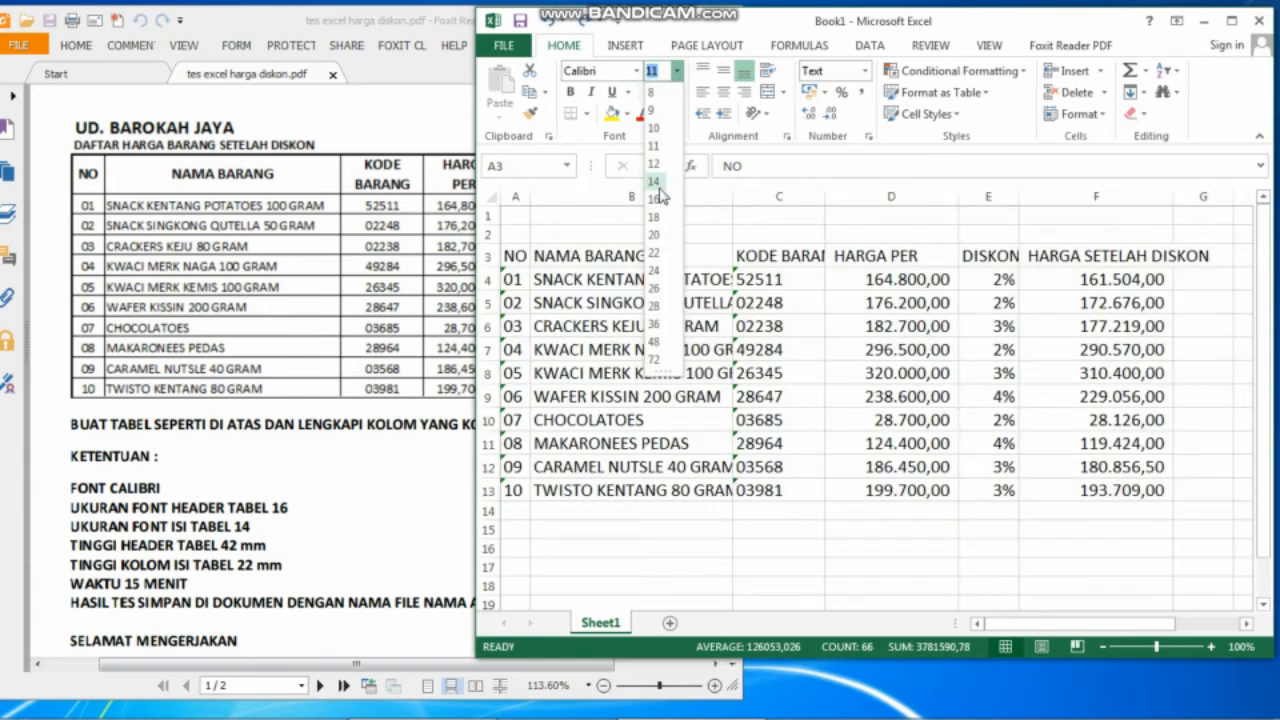
pyautogui.click(656, 184)
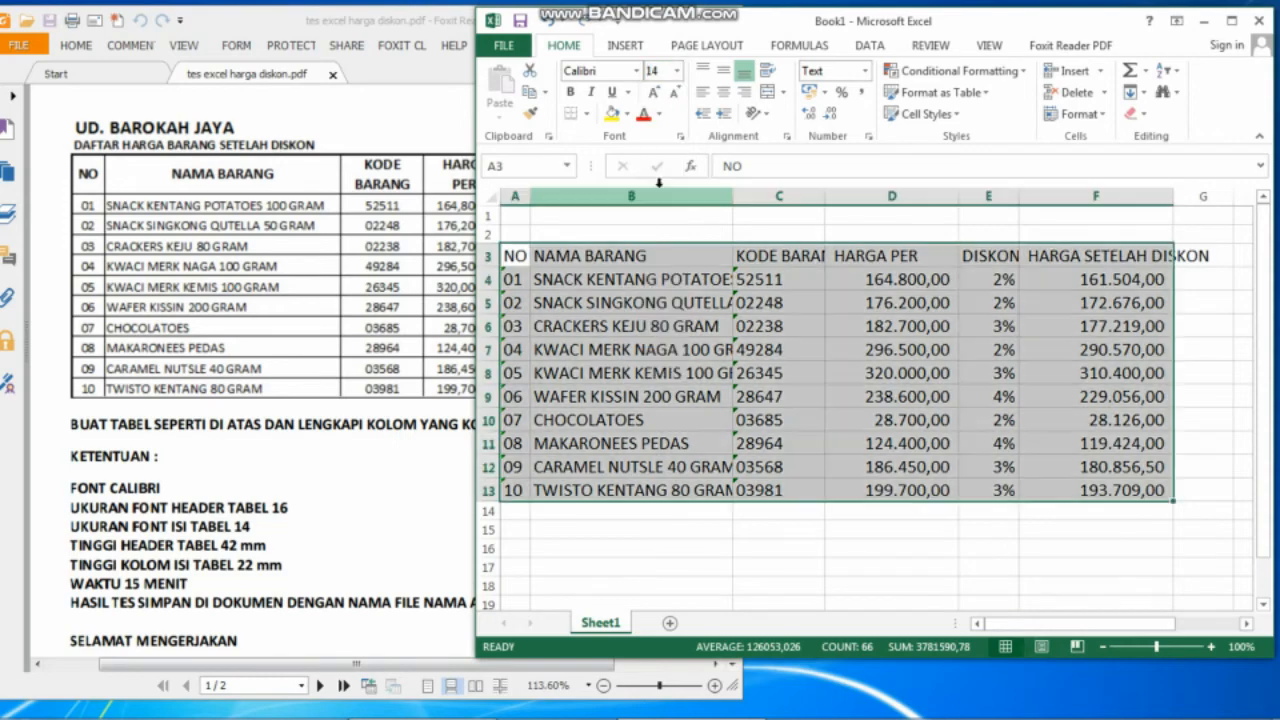
pyautogui.click(1148, 648)
# Widen columns B, E and F so item names and headings fit fully.
pyautogui.click(636, 352)
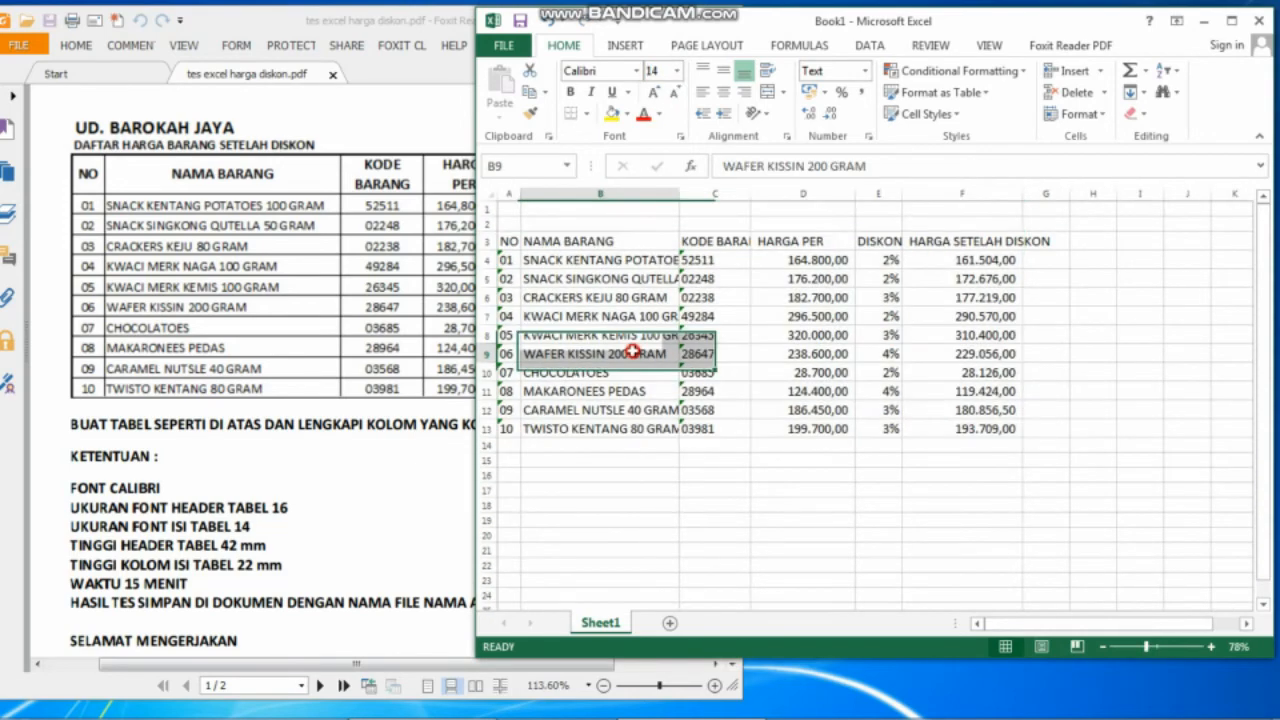
pyautogui.moveTo(678, 200); pyautogui.dragTo(762, 200)
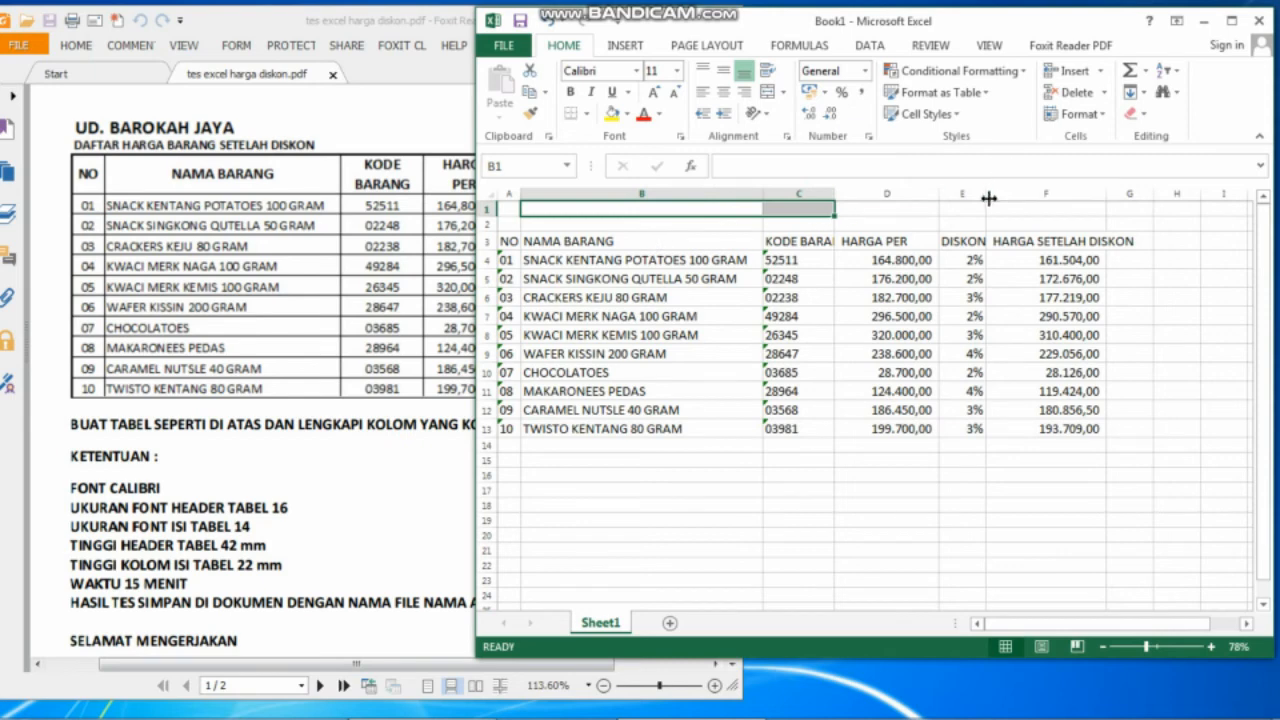
pyautogui.moveTo(986, 198); pyautogui.dragTo(1000, 198)
pyautogui.moveTo(1116, 198); pyautogui.dragTo(1150, 201)
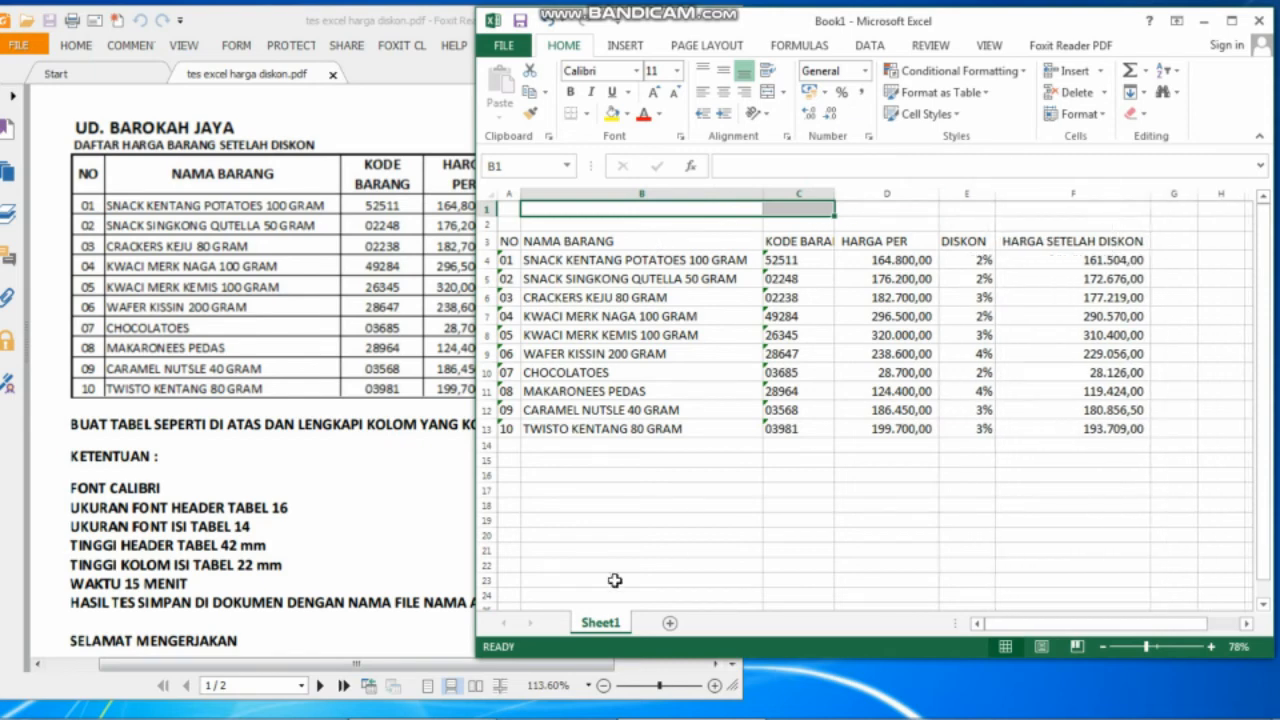
pyautogui.click(693, 547)
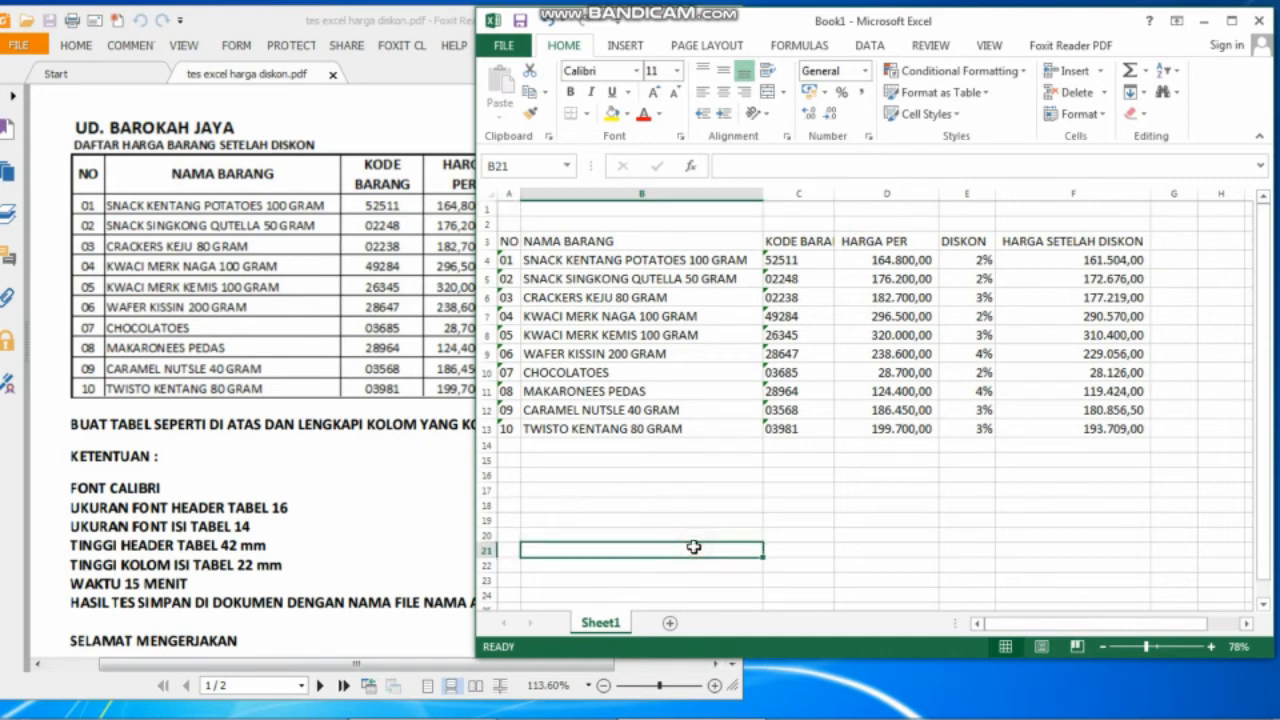
pyautogui.click(485, 241)
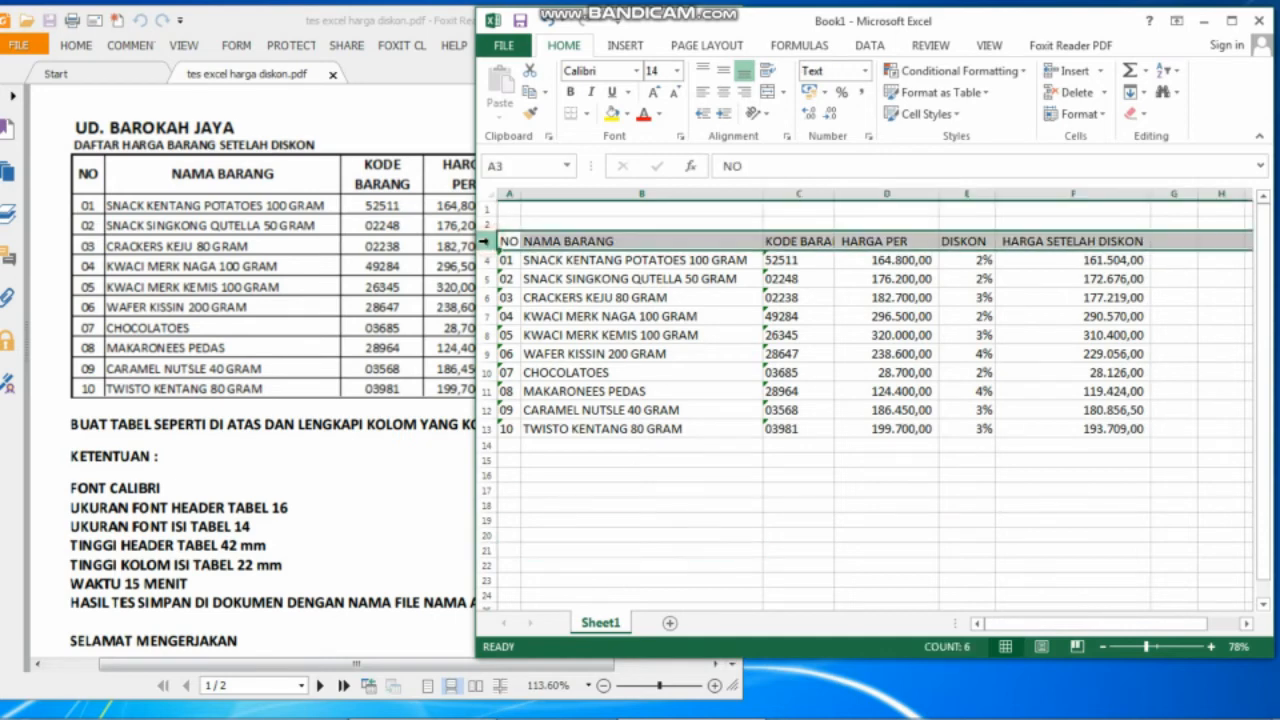
# Set header row 3 to a row height of 42.
pyautogui.rightClick(489, 241)
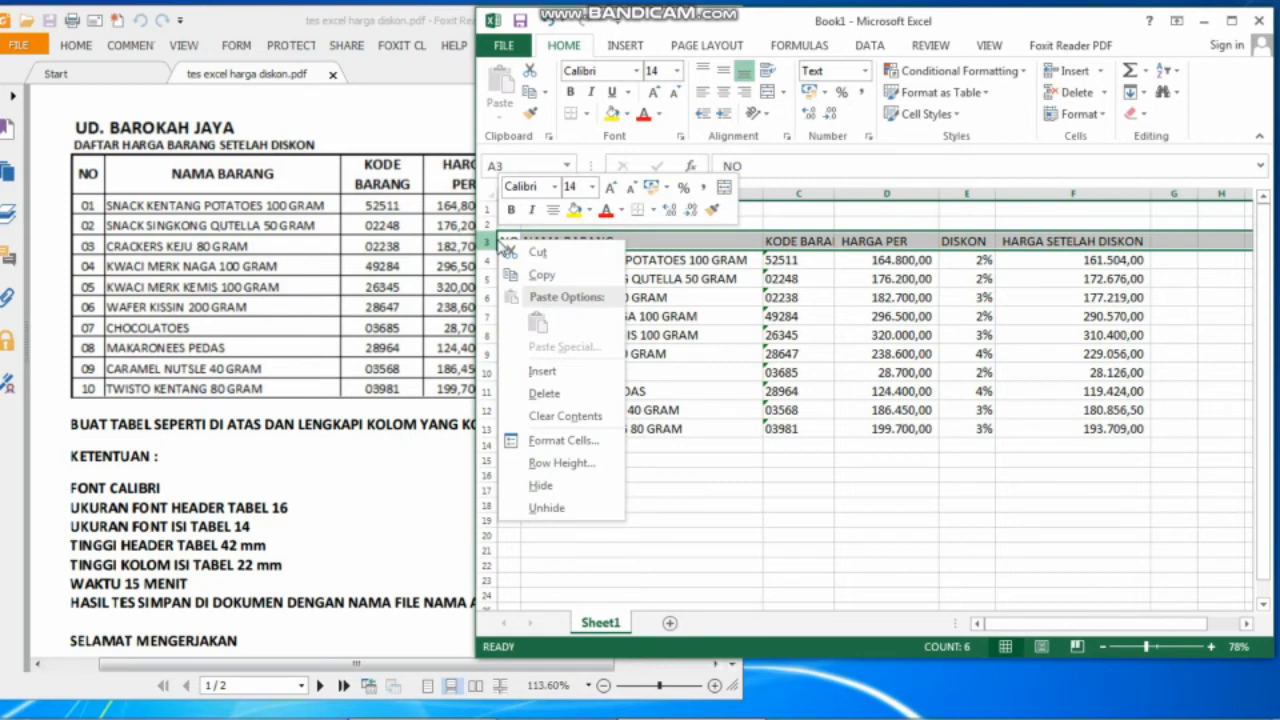
pyautogui.click(556, 463)
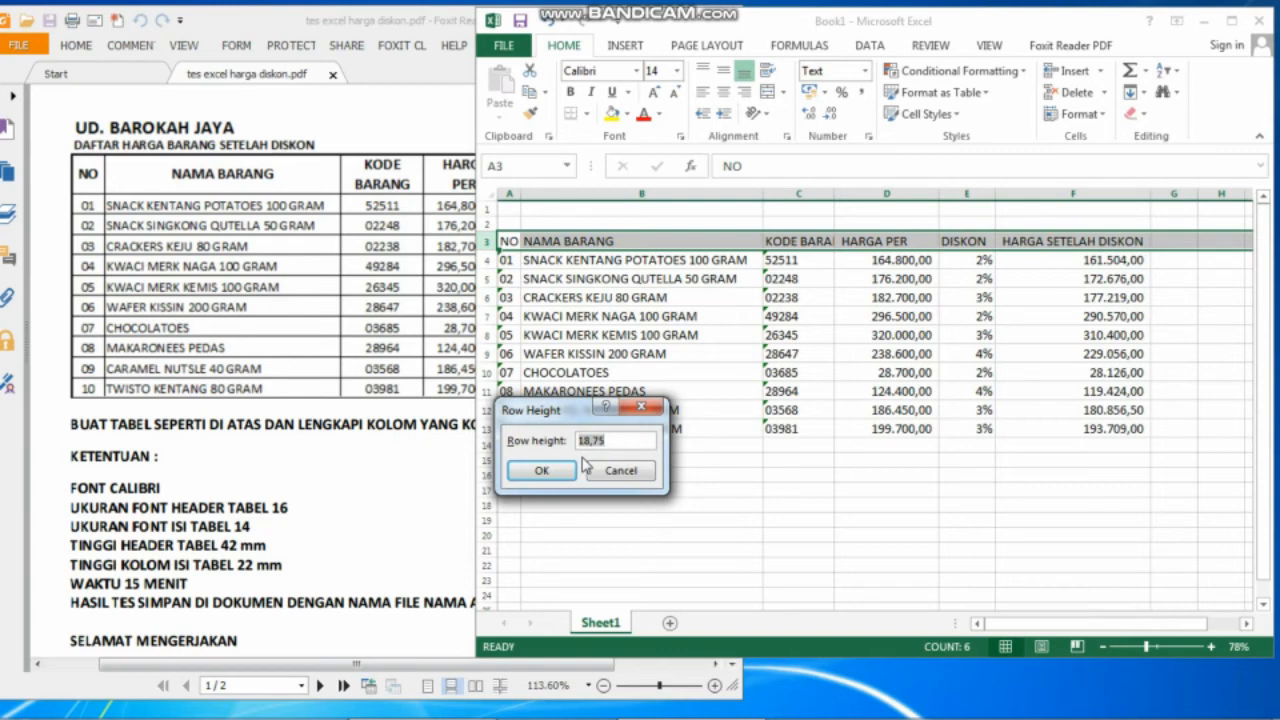
pyautogui.write('42')
pyautogui.click(560, 469)
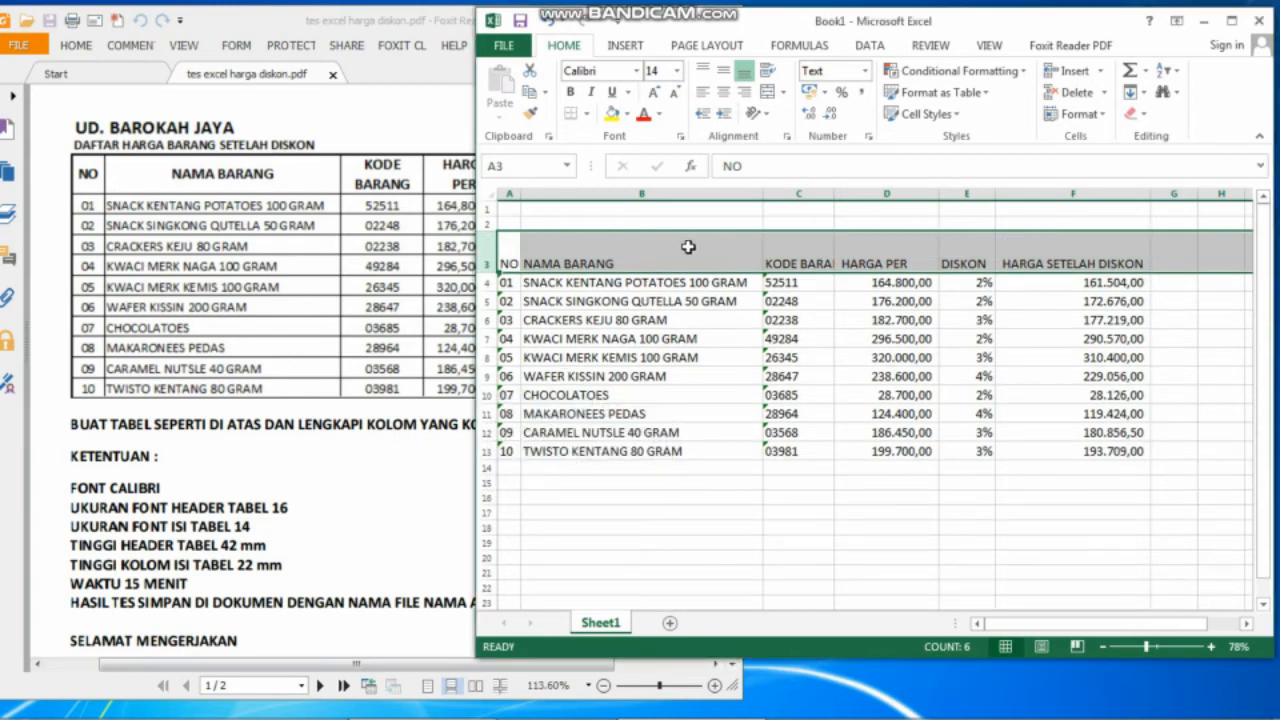
# Centre the row 3 headings horizontally and vertically and wrap their text.
pyautogui.click(723, 90)
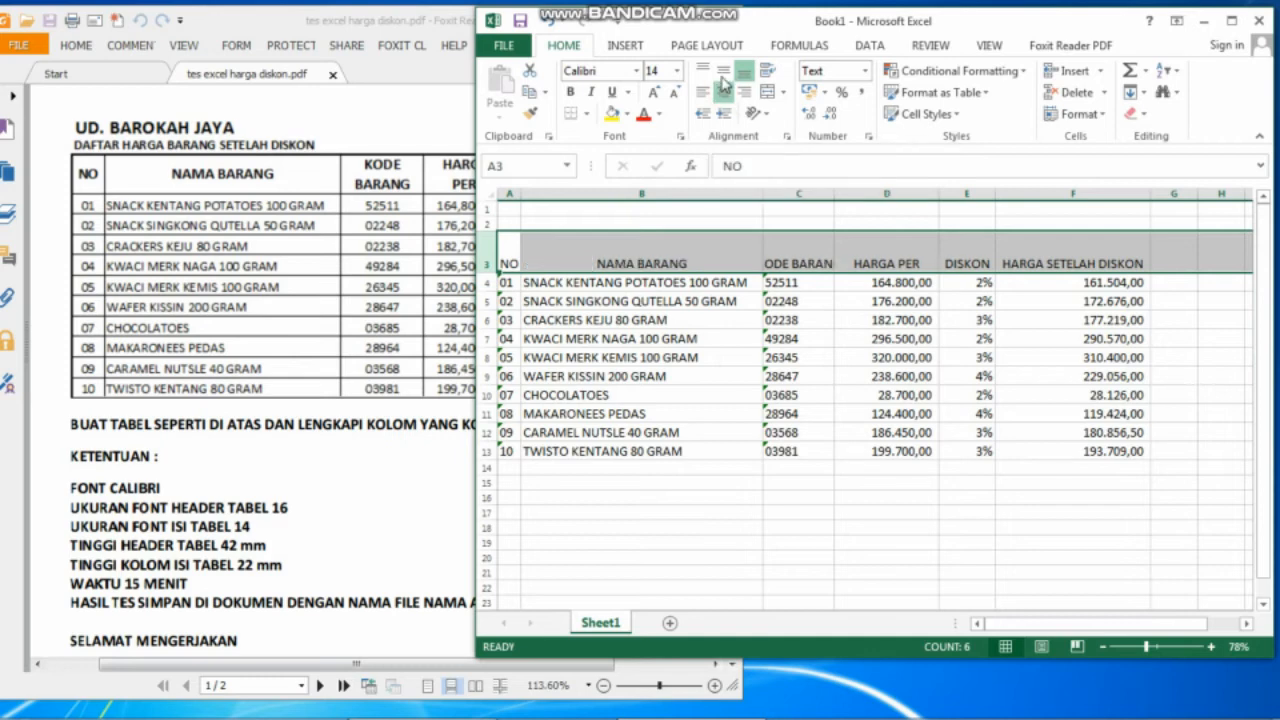
pyautogui.click(722, 75)
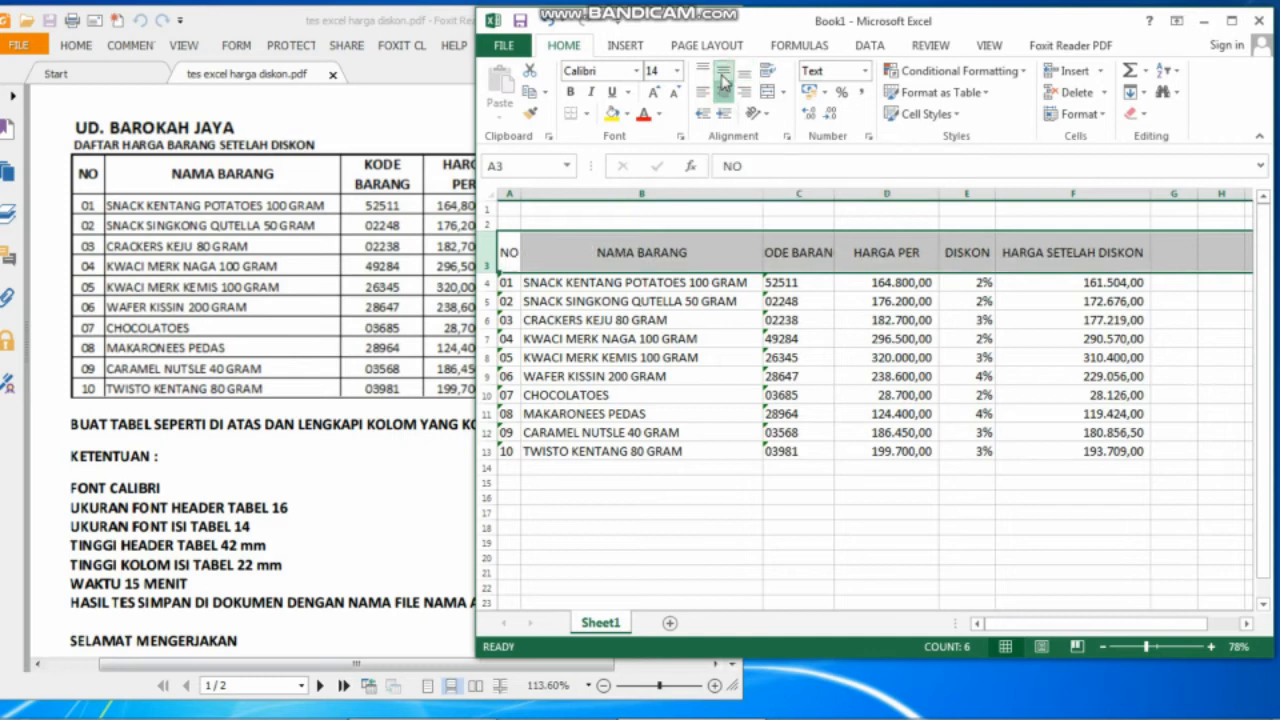
pyautogui.click(826, 249)
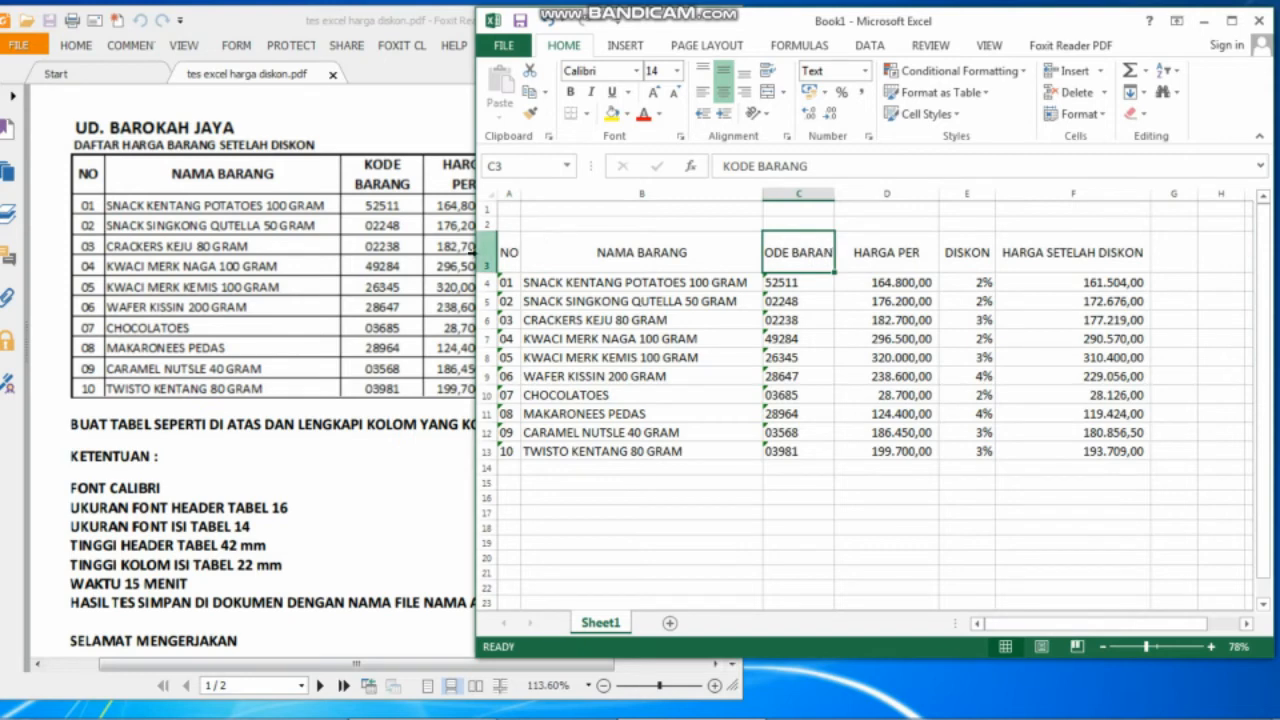
pyautogui.click(487, 252)
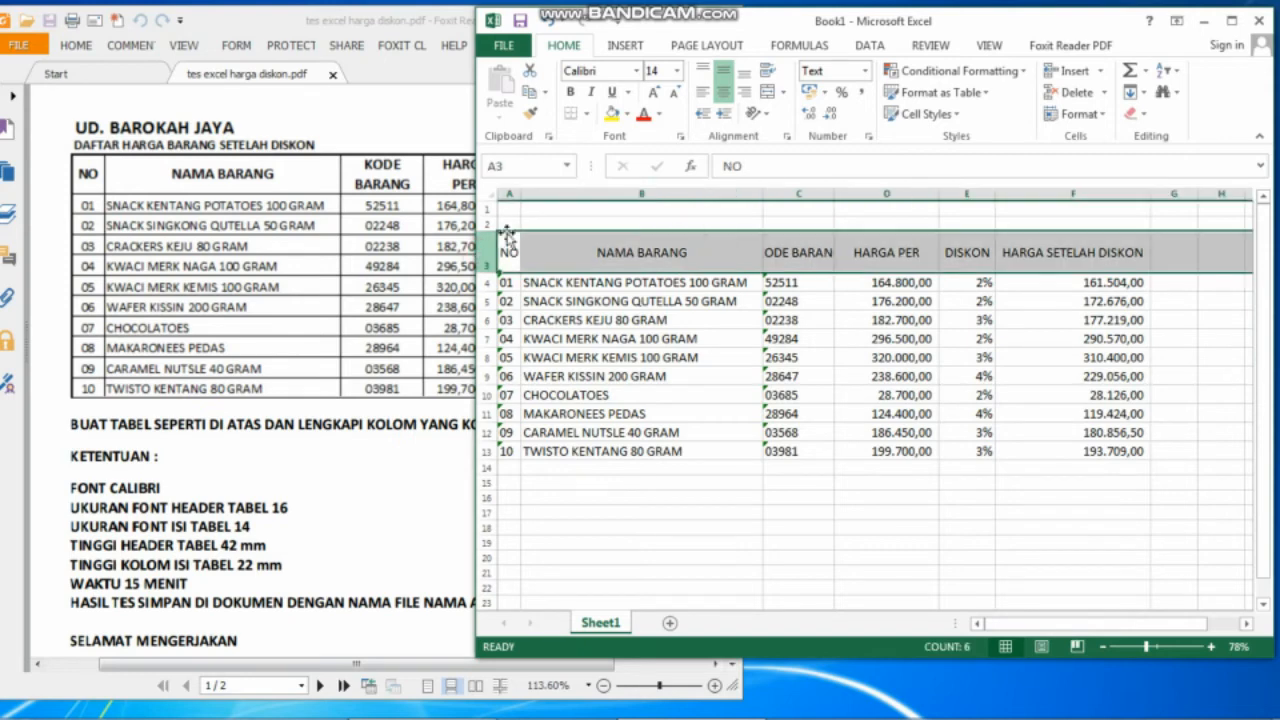
pyautogui.click(767, 75)
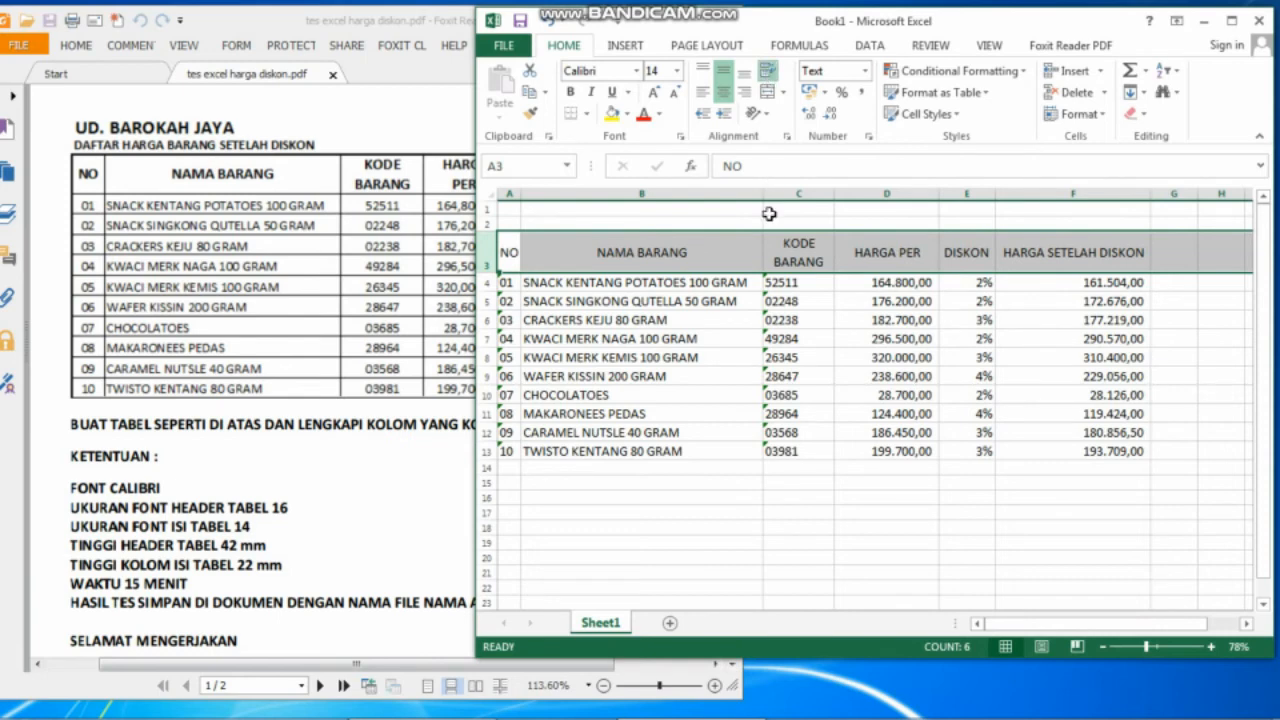
pyautogui.click(897, 340)
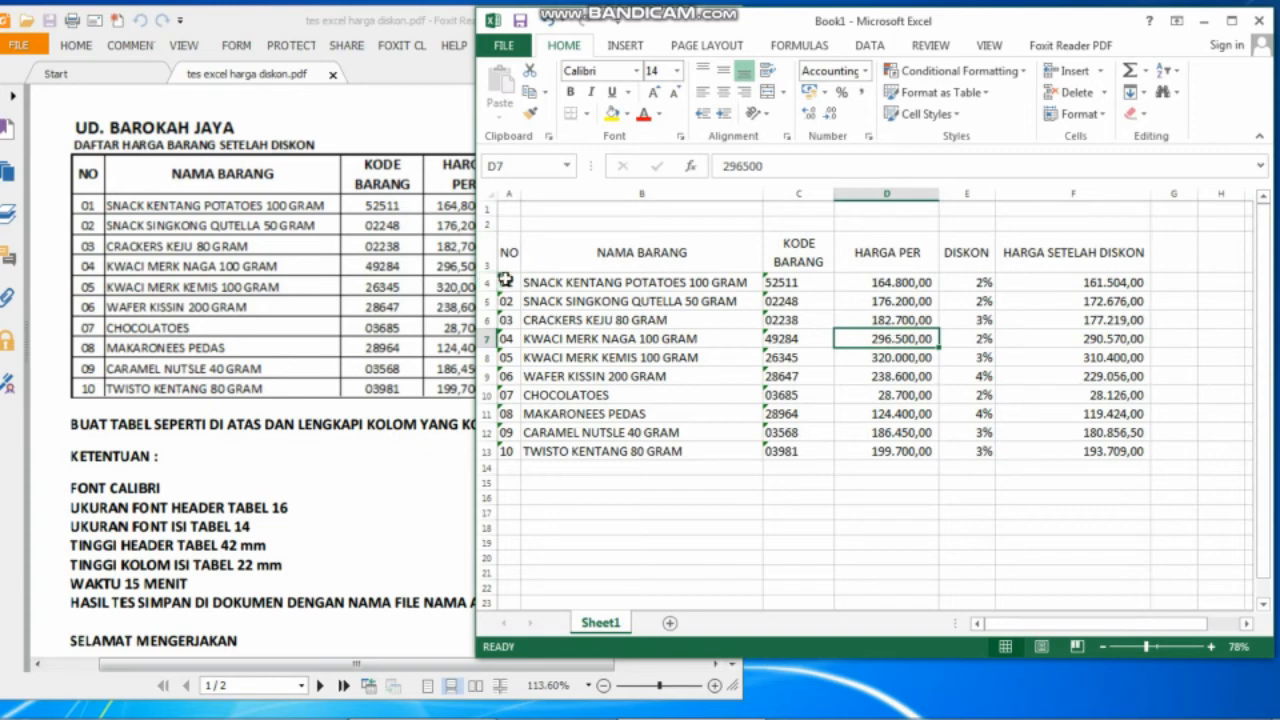
# Give item rows 4 through 13 a row height of 22.
pyautogui.moveTo(505, 281); pyautogui.dragTo(505, 451)
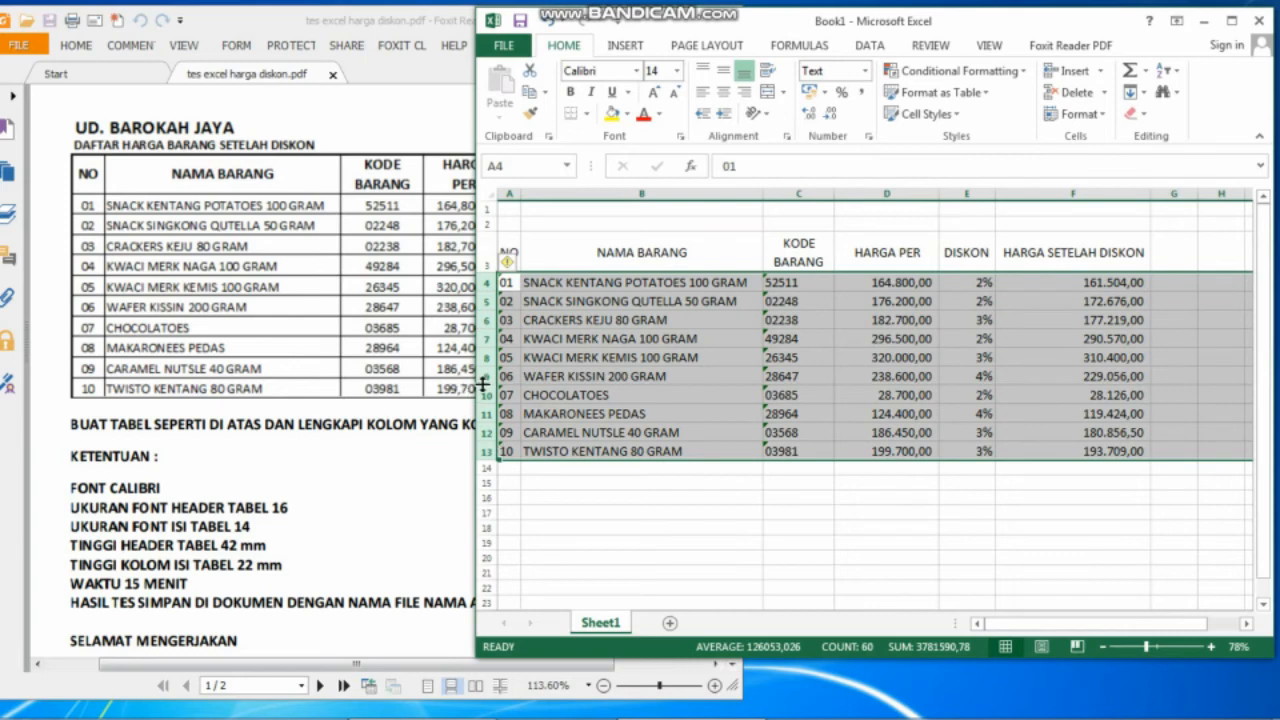
pyautogui.rightClick(490, 380)
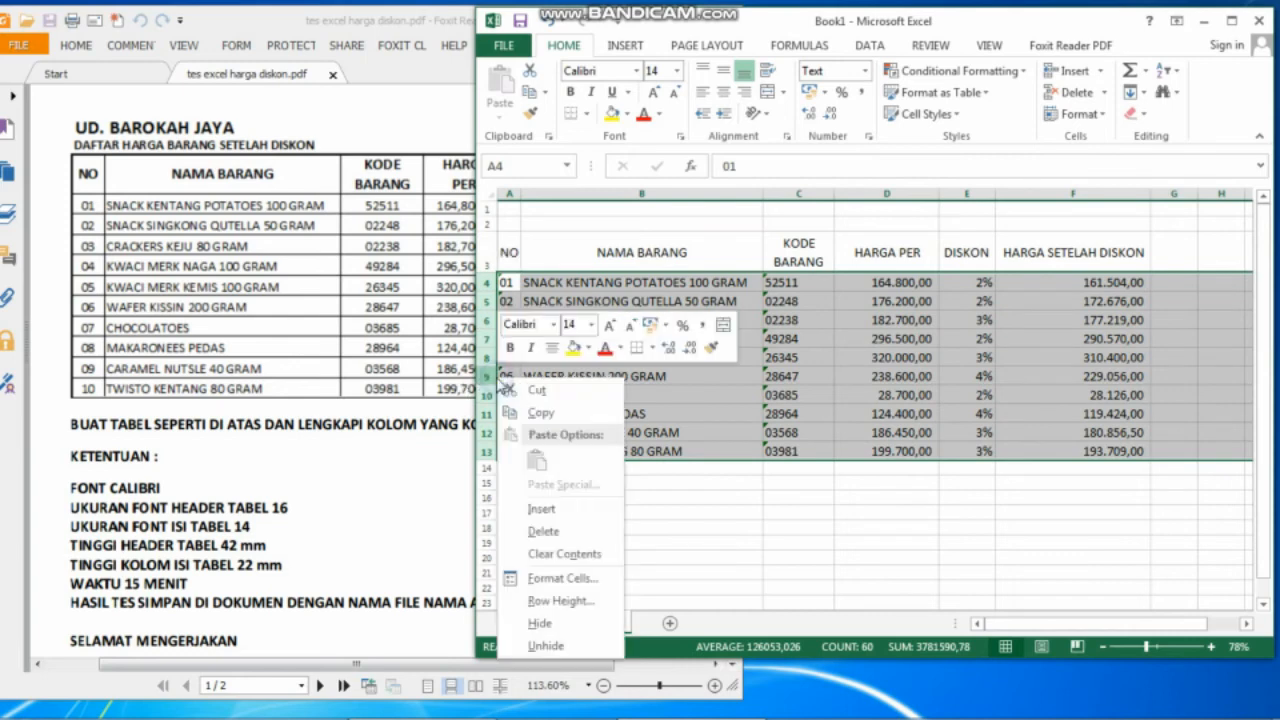
pyautogui.click(558, 601)
pyautogui.write('22')
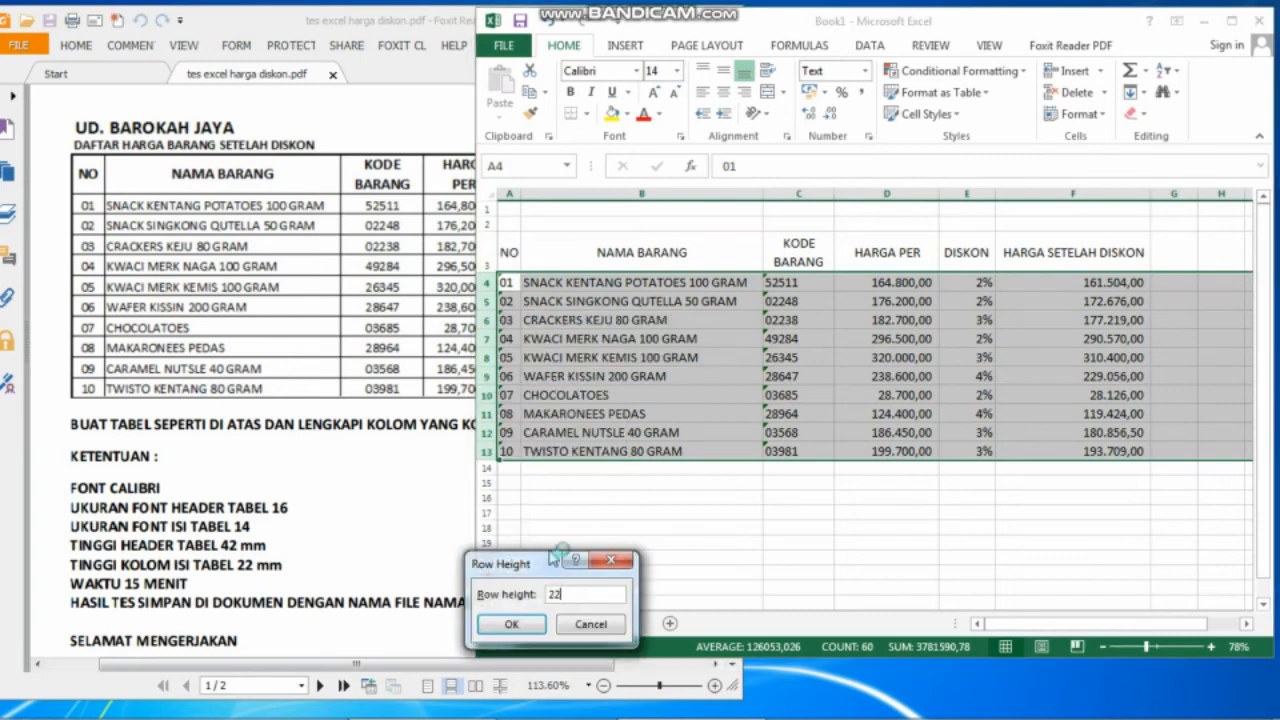
pyautogui.click(510, 625)
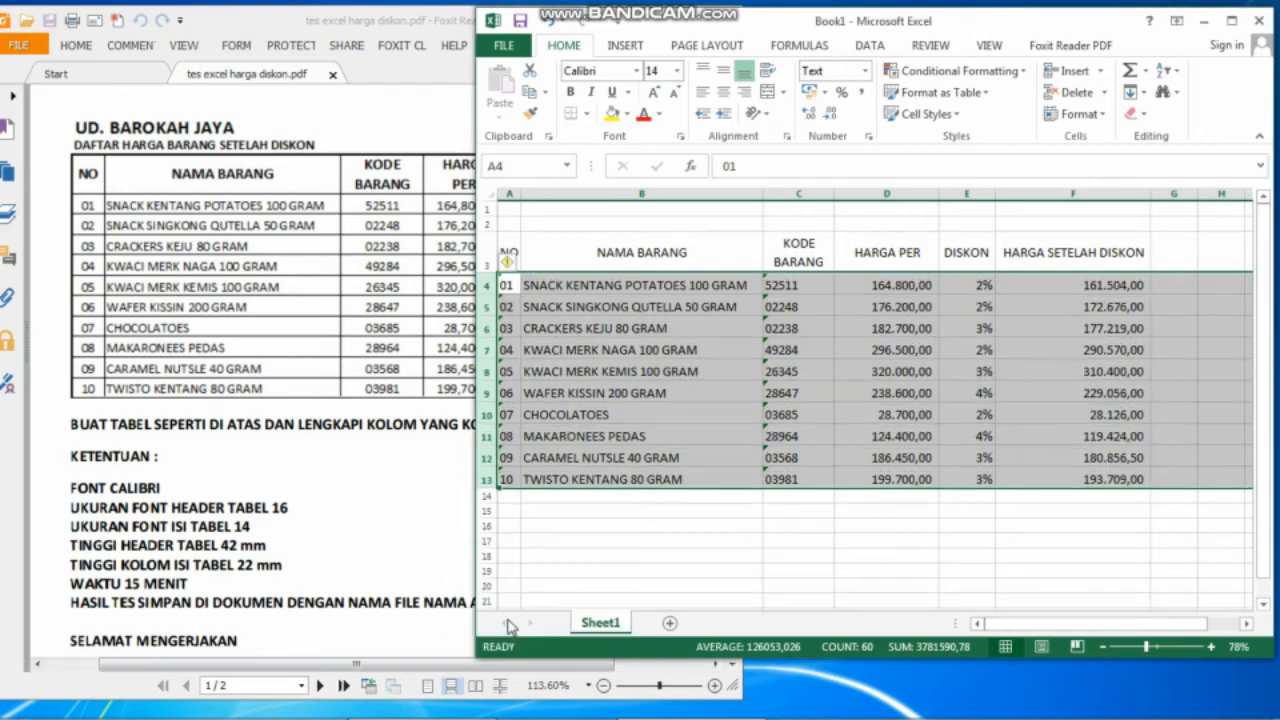
pyautogui.click(644, 507)
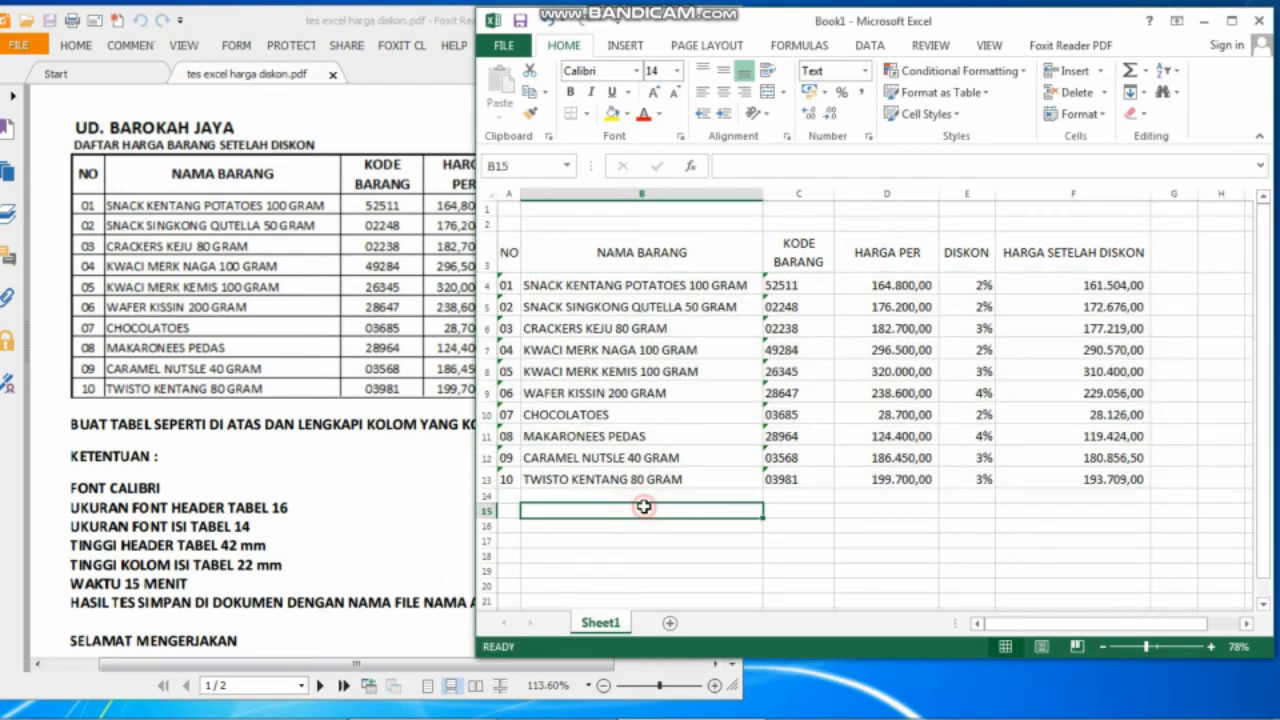
# Type 'UD. BAROKAH JAYA' in A1 and 'DAFTAR HARGA BARANG SETELAH DISKON' in A2.
pyautogui.click(513, 206)
pyautogui.write('U')
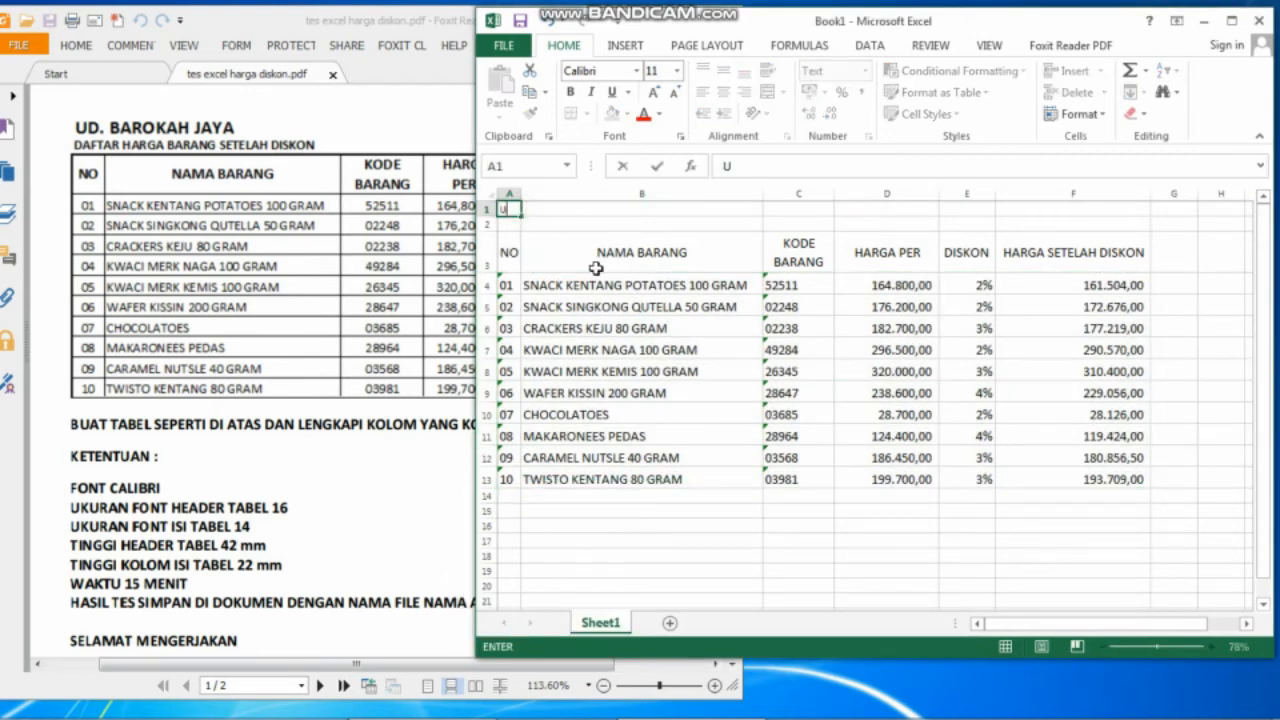
pyautogui.write('D. BAROKAH JAYA')
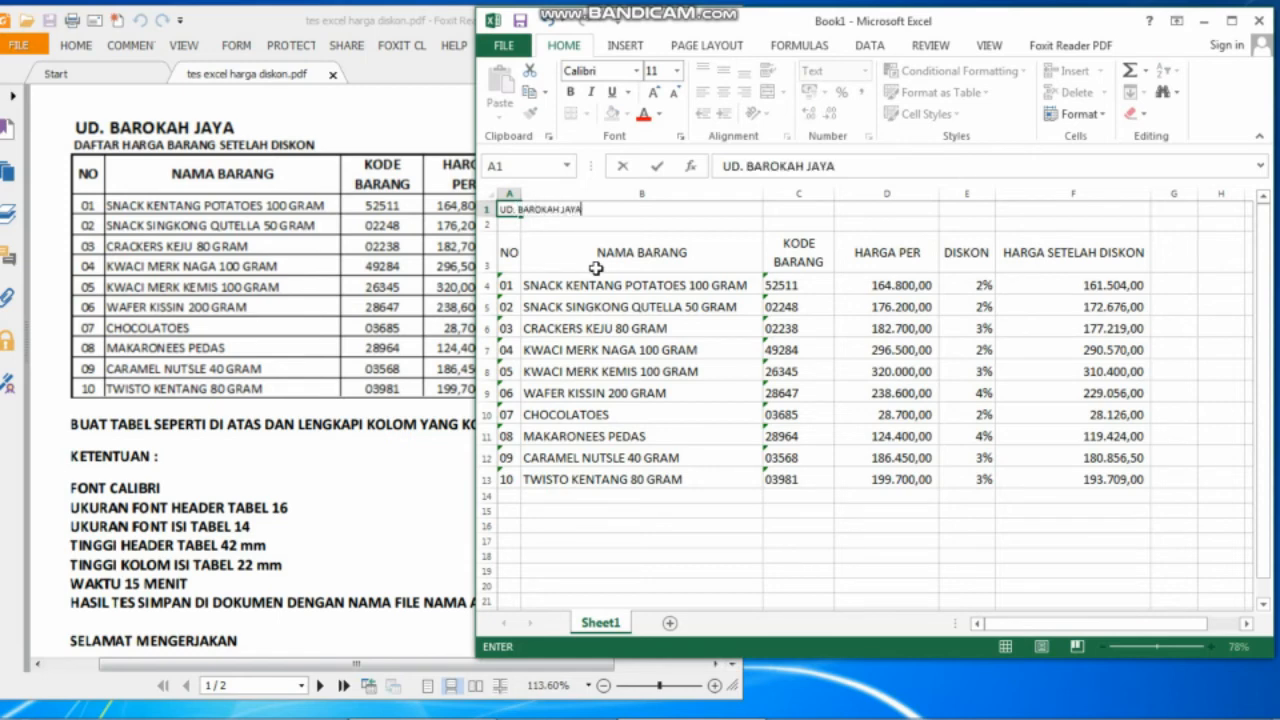
pyautogui.press('Return')
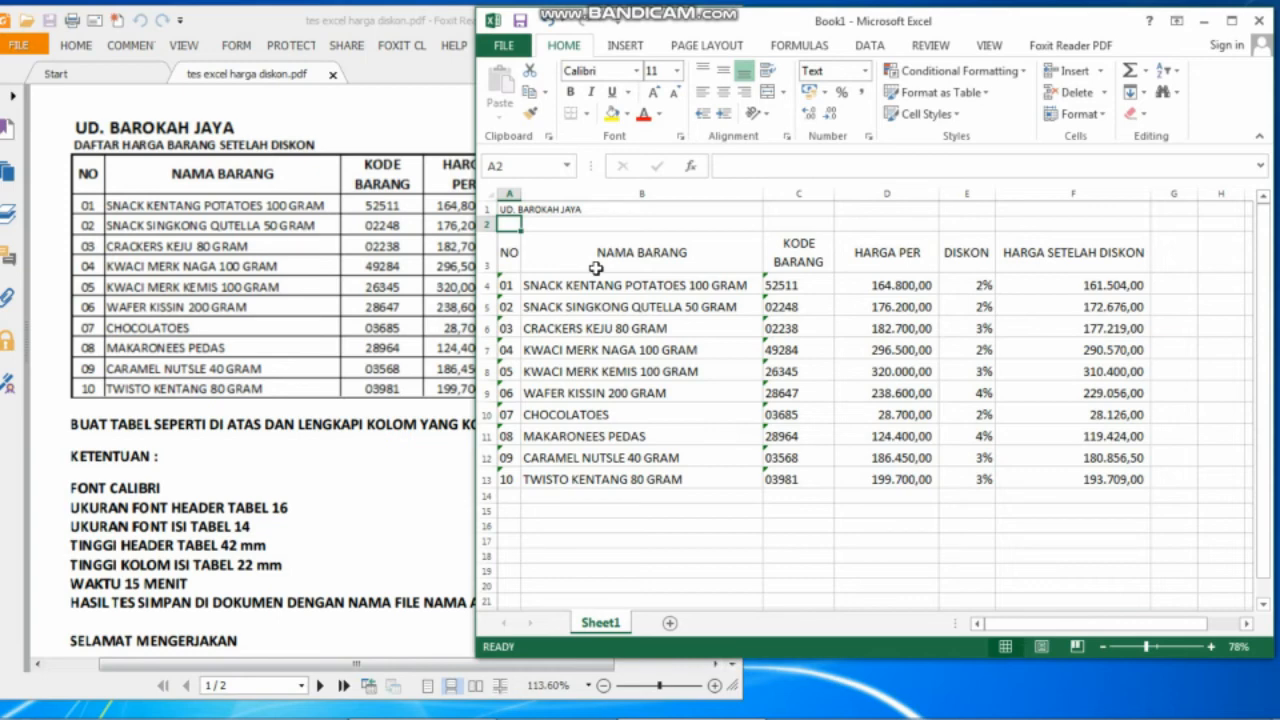
pyautogui.write('DA')
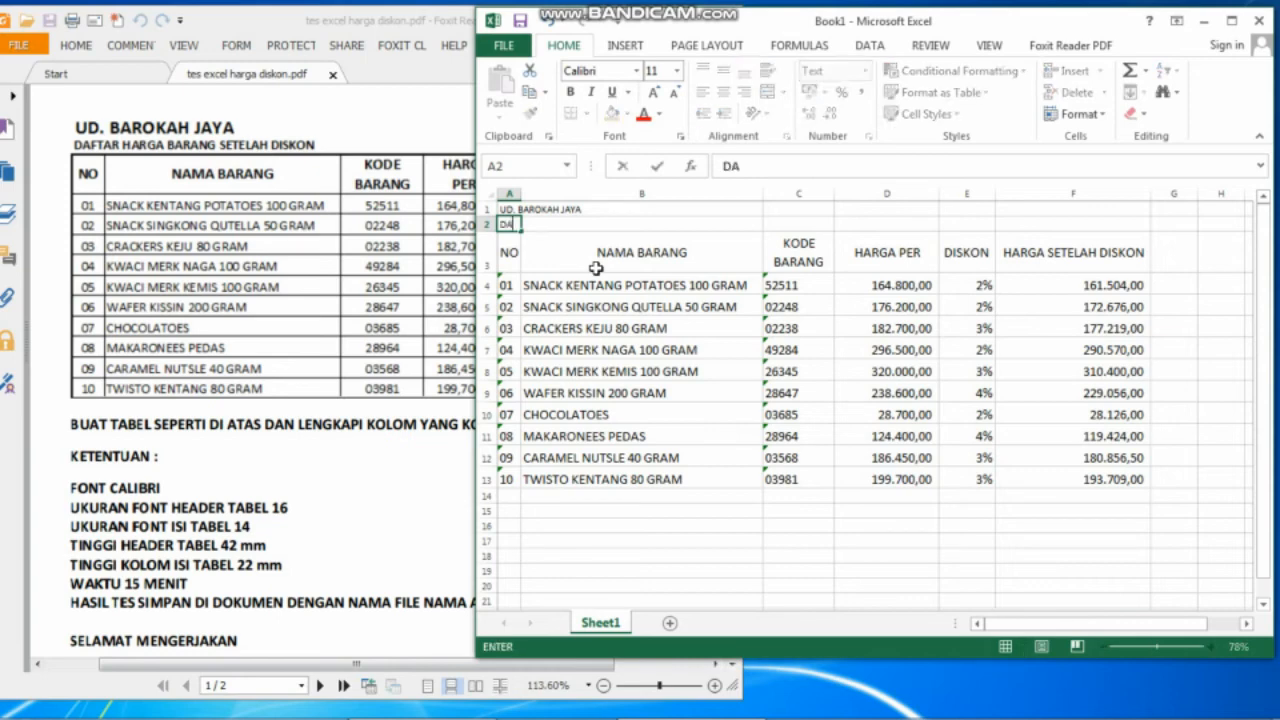
pyautogui.write('FTAR HARGA B')
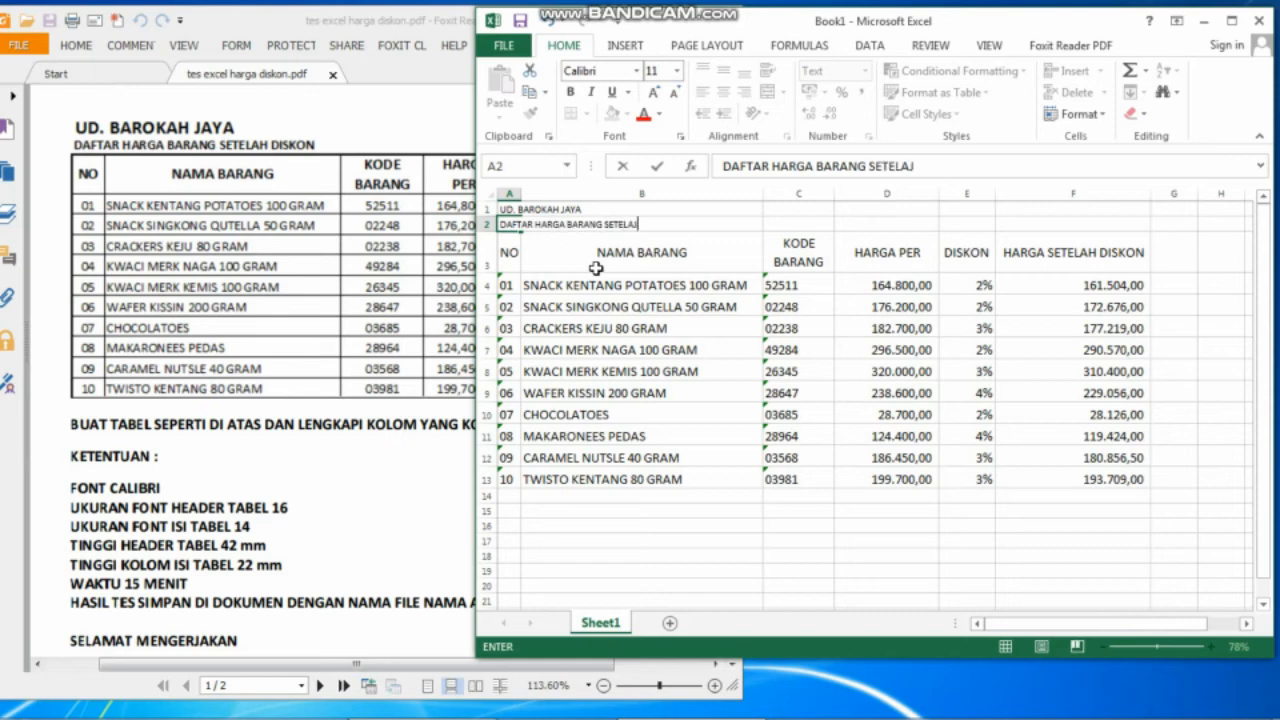
pyautogui.write('ARANG SETELAH DISKON')
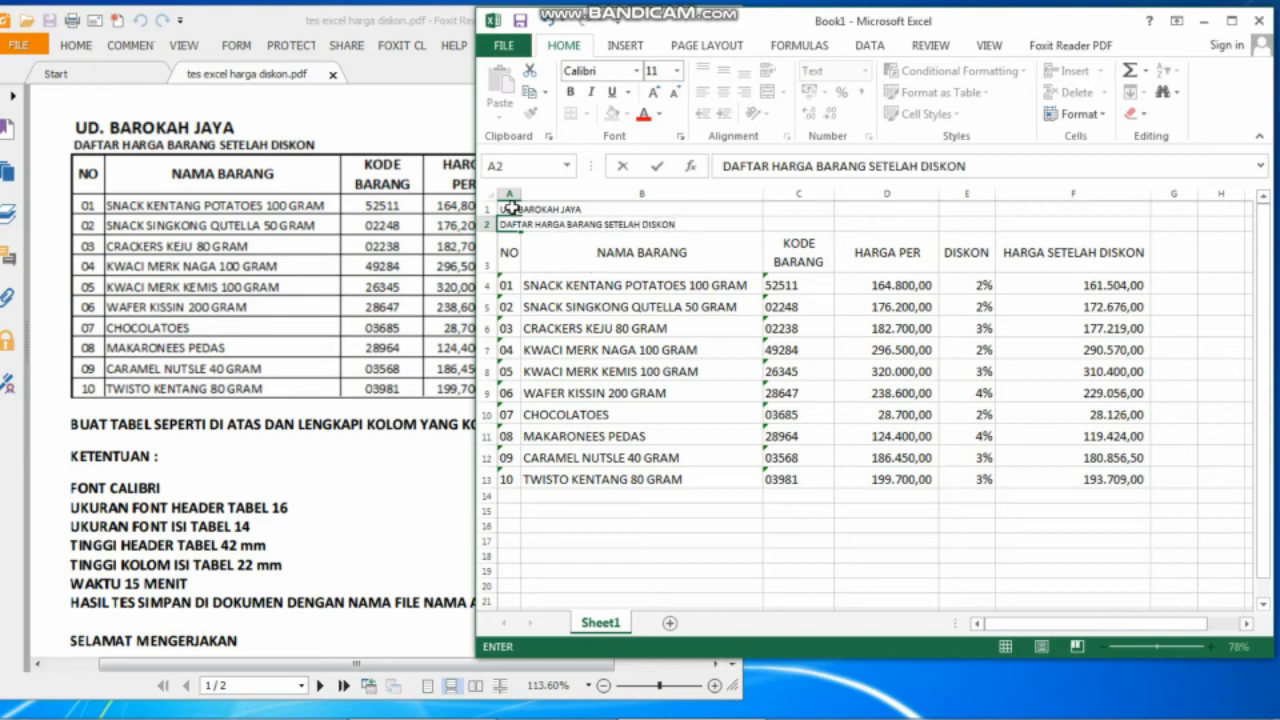
pyautogui.moveTo(510, 208); pyautogui.dragTo(552, 209)
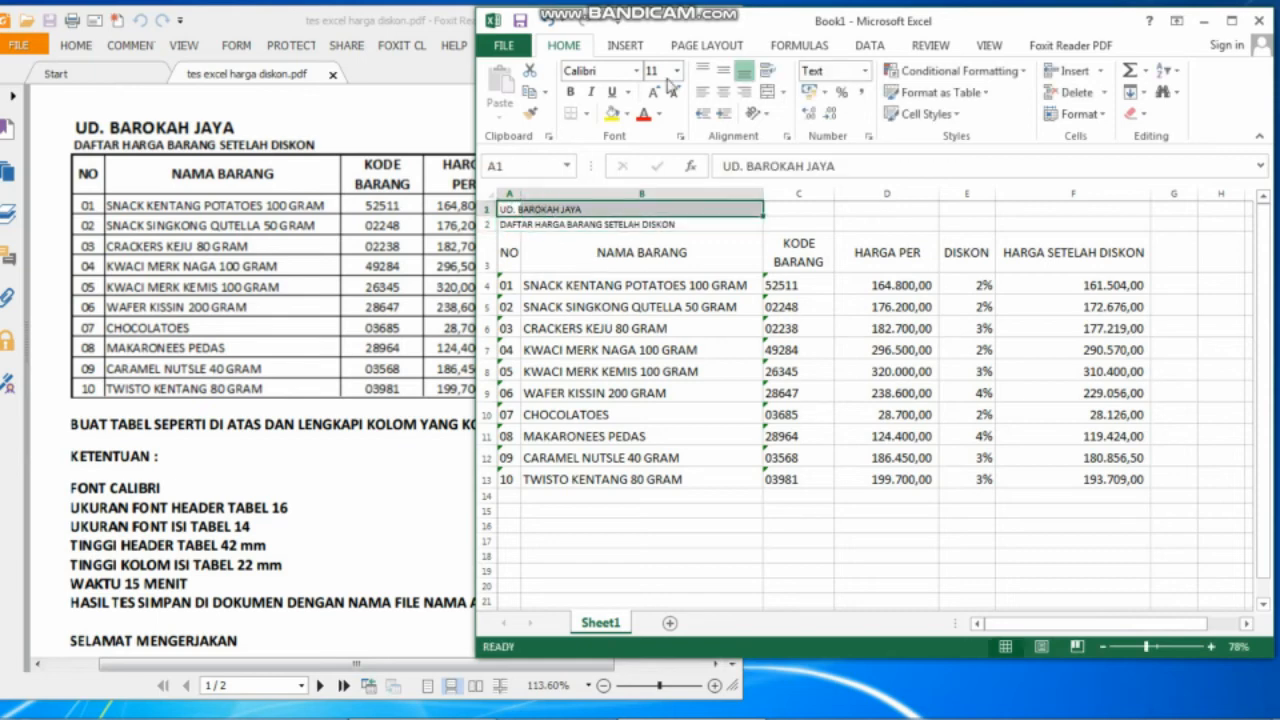
# Make the A1 title bold at 16 pt and the A2 subtitle 14 pt.
pyautogui.click(676, 72)
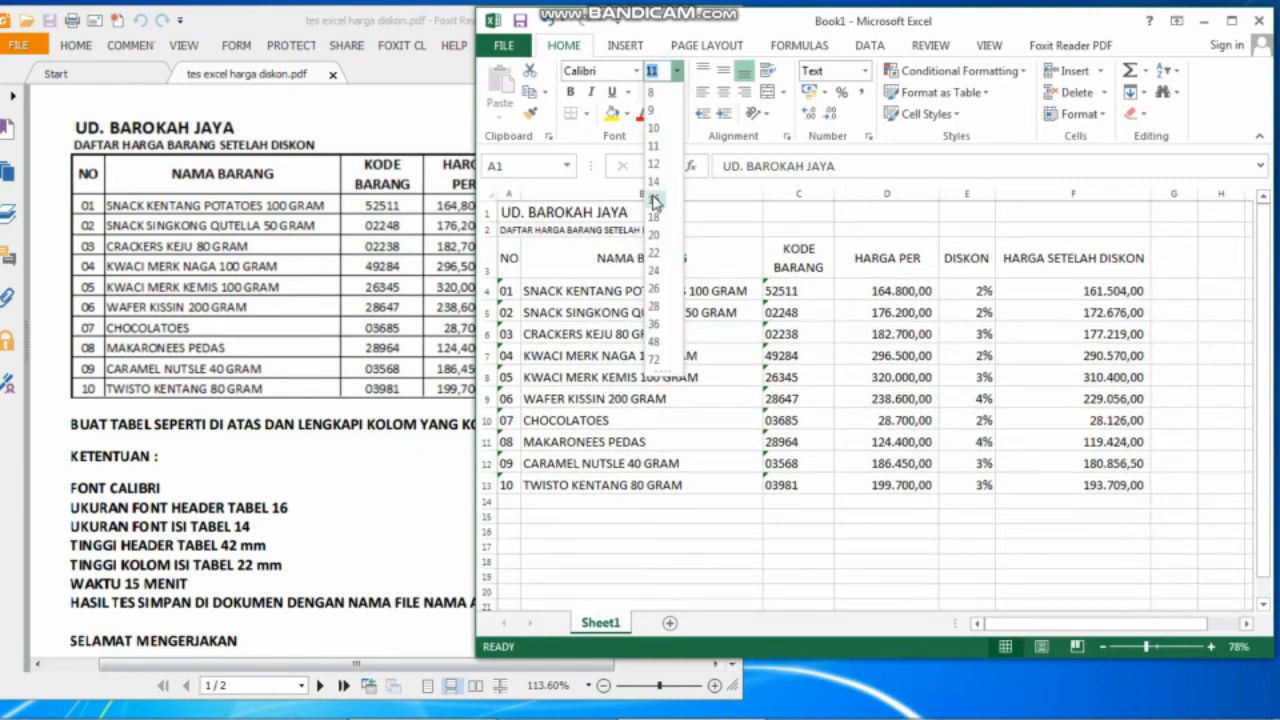
pyautogui.click(653, 195)
pyautogui.click(570, 92)
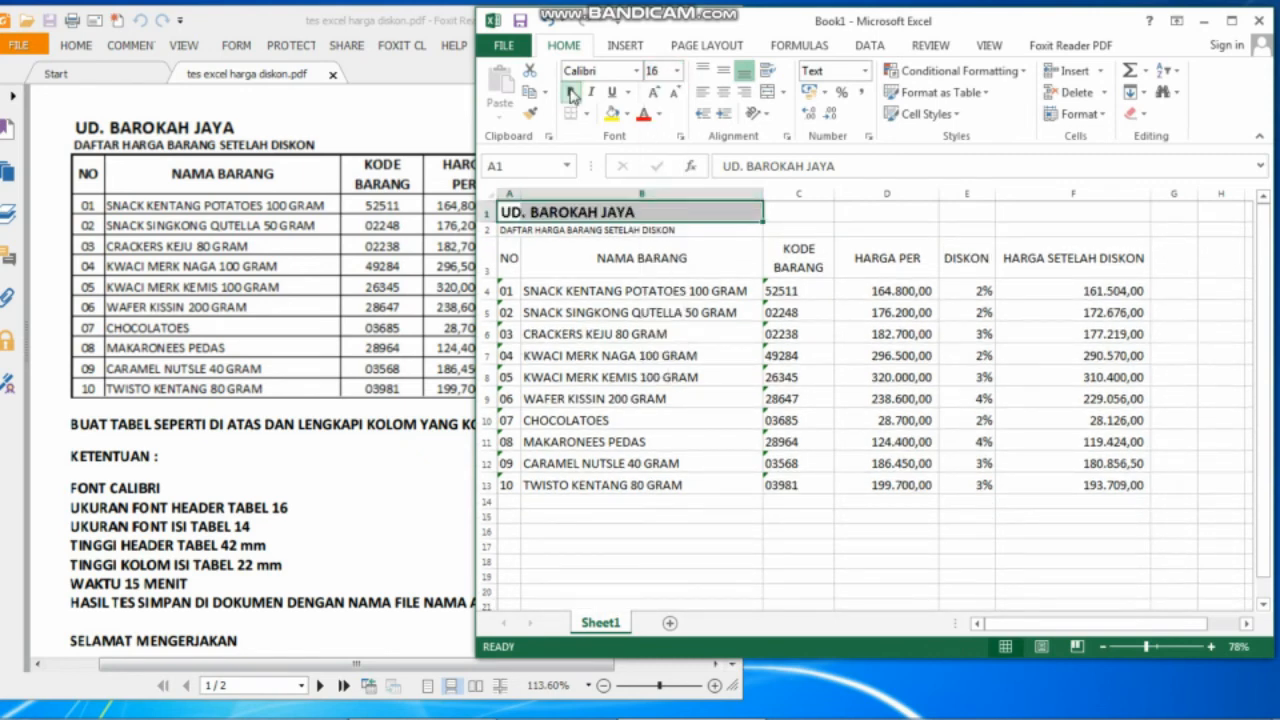
pyautogui.click(510, 229)
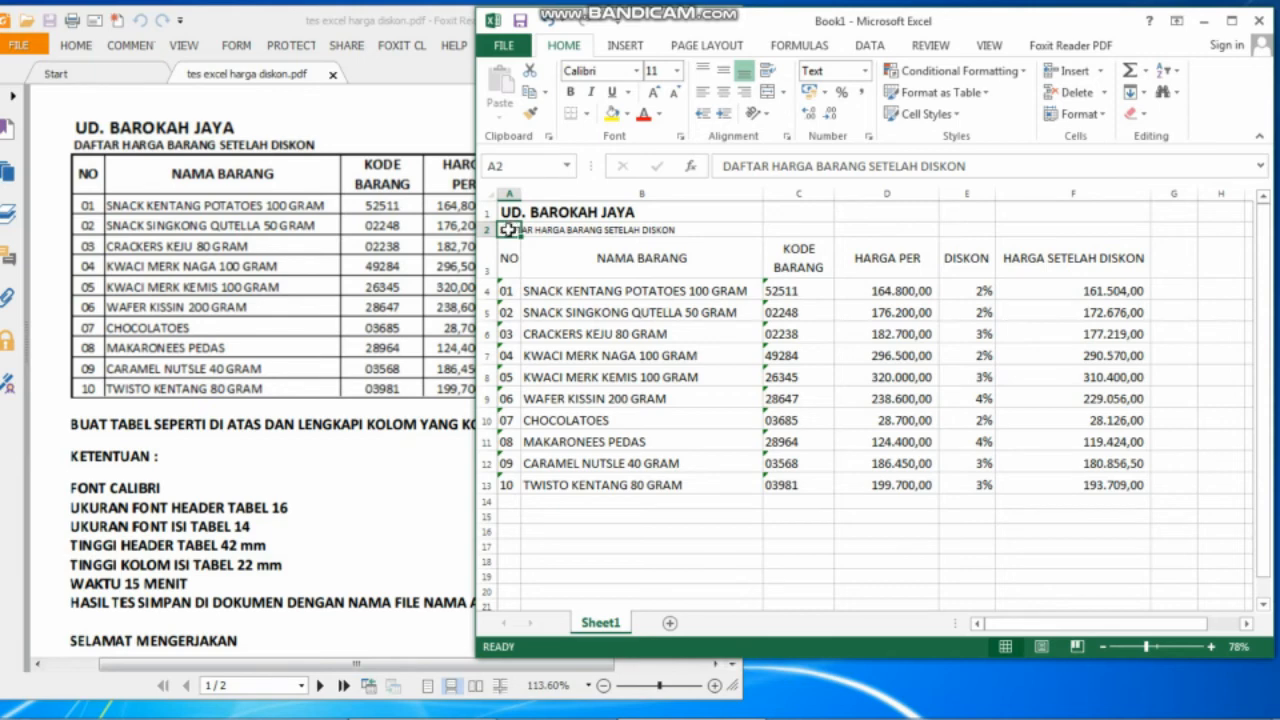
pyautogui.click(676, 73)
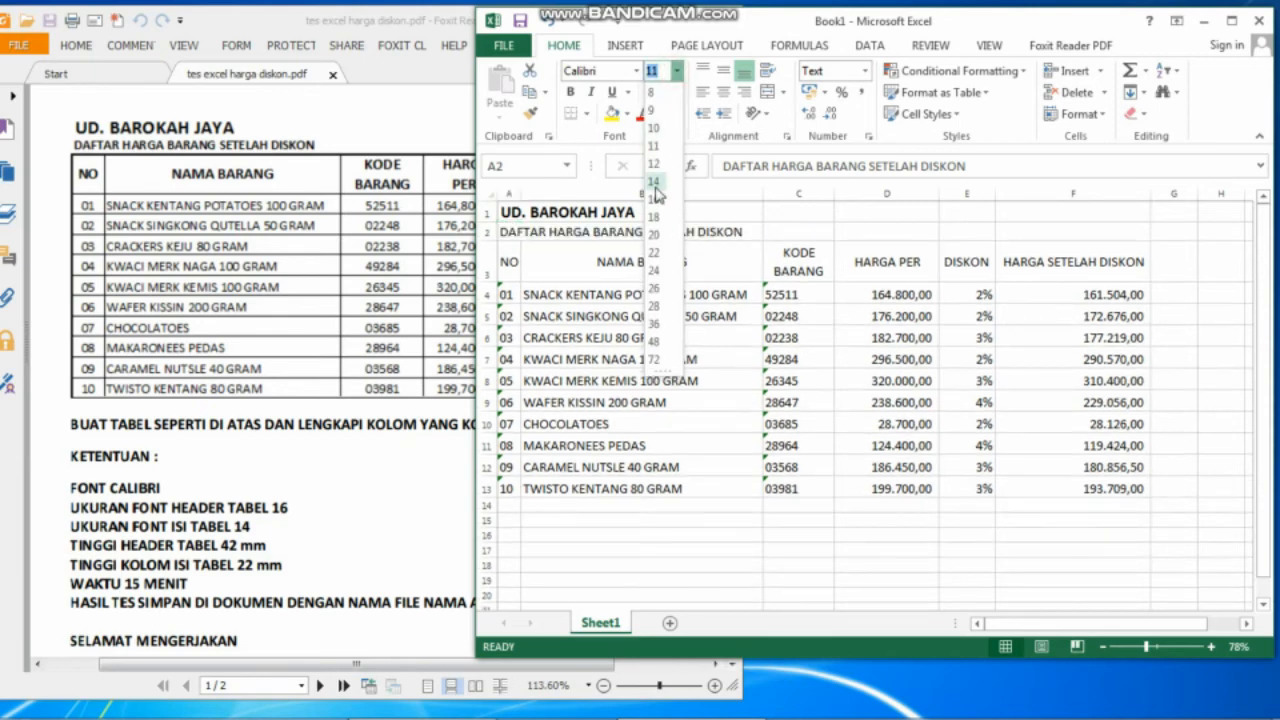
pyautogui.click(655, 189)
# Bold the table headings A3:F3, then select the table from A3 to F13.
pyautogui.click(509, 261)
pyautogui.moveTo(607, 261); pyautogui.dragTo(1030, 262)
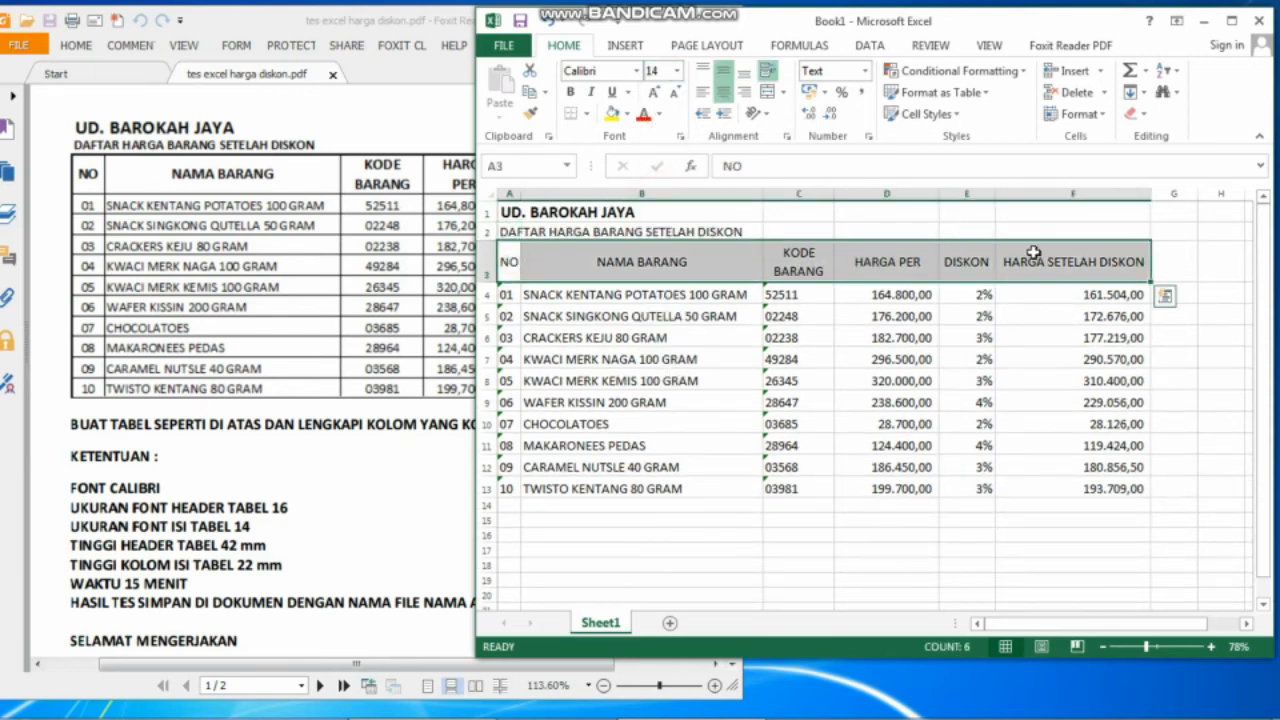
pyautogui.click(567, 93)
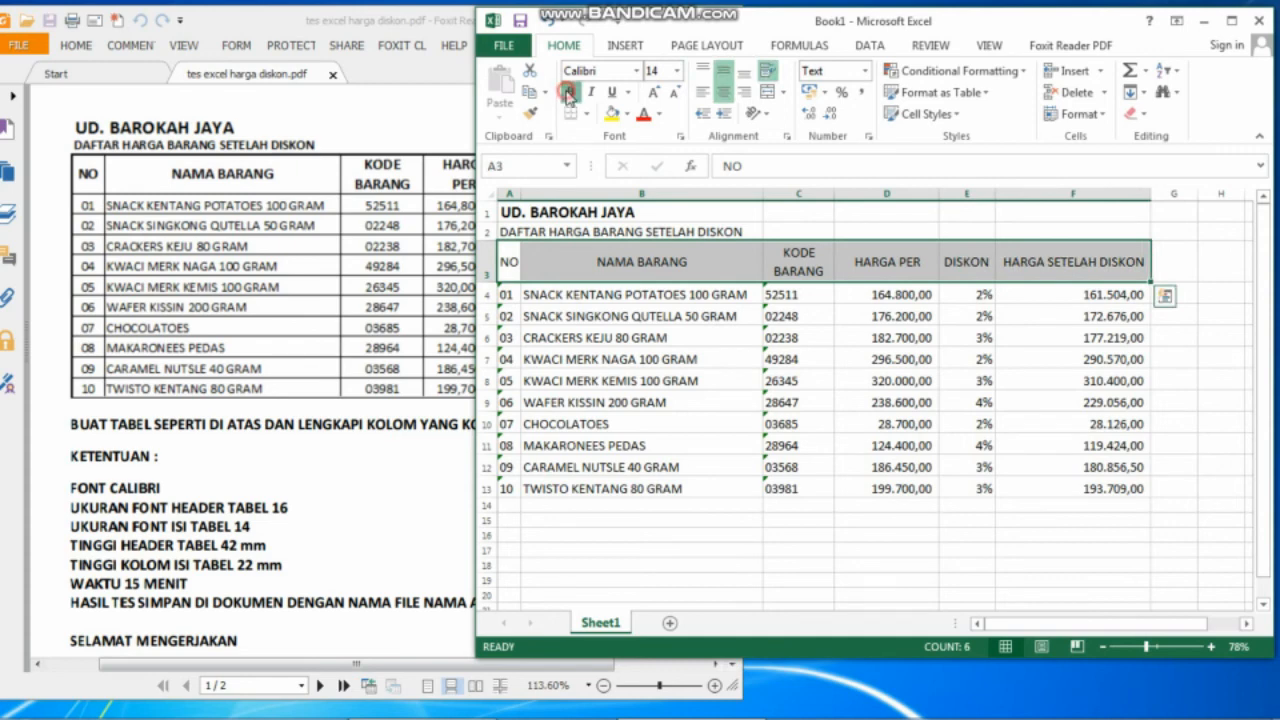
pyautogui.click(734, 508)
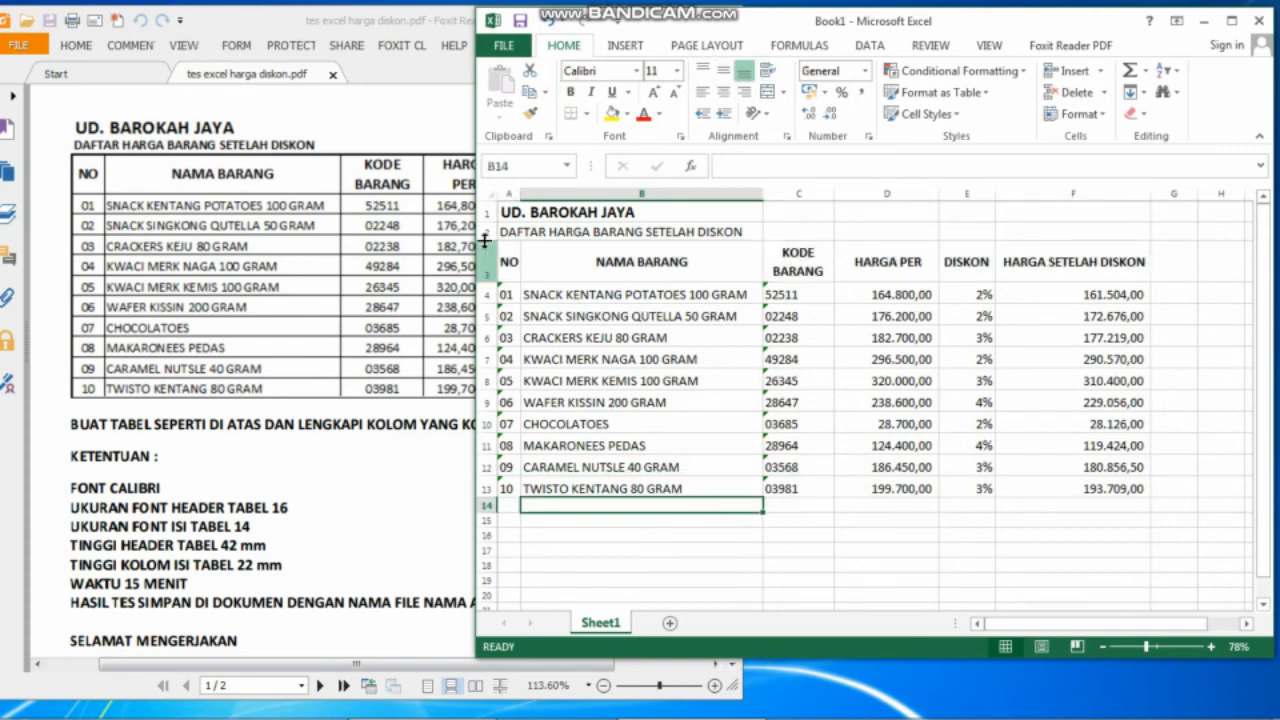
pyautogui.moveTo(506, 258); pyautogui.dragTo(1115, 484)
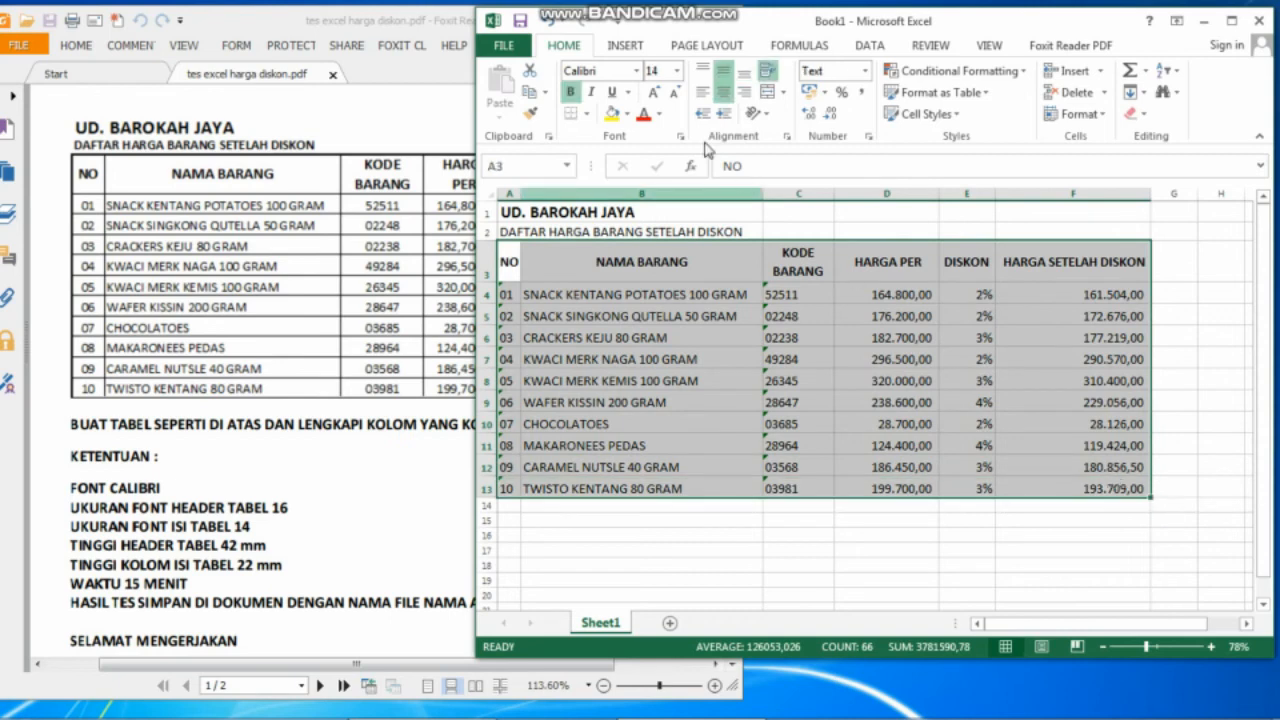
# Apply All Borders to the selected discount price table.
pyautogui.click(588, 116)
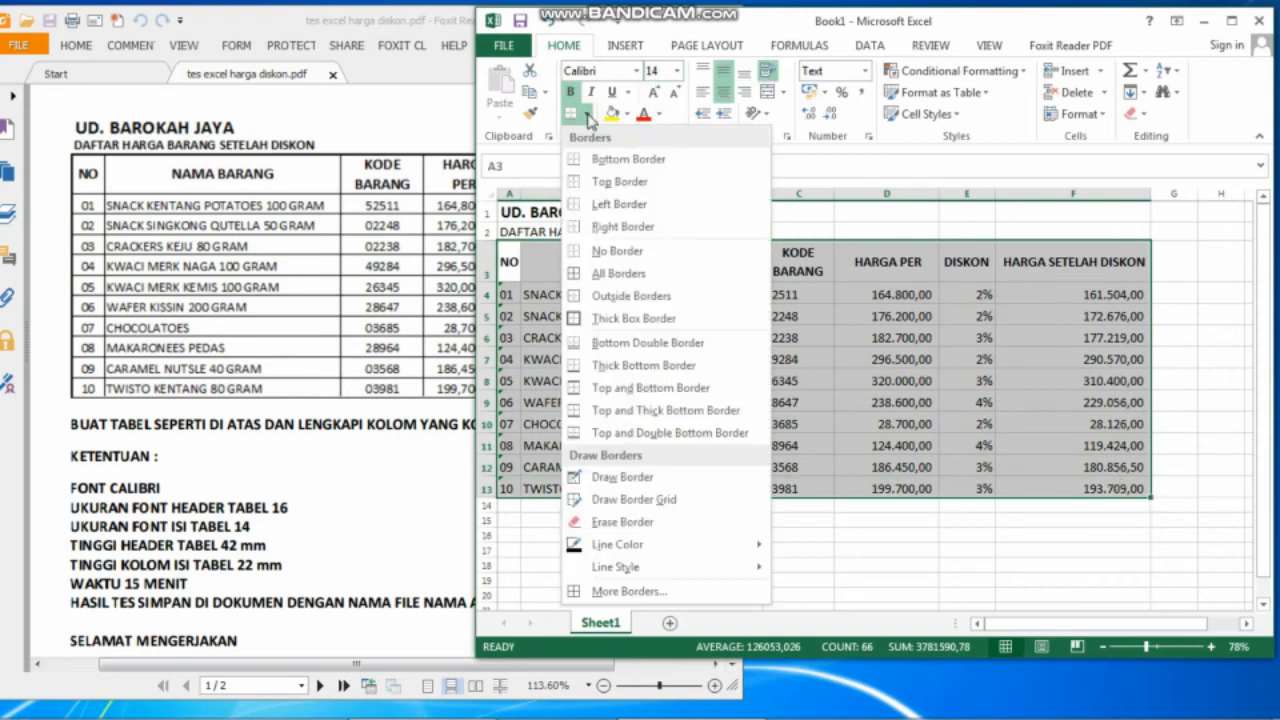
pyautogui.click(636, 285)
pyautogui.click(704, 458)
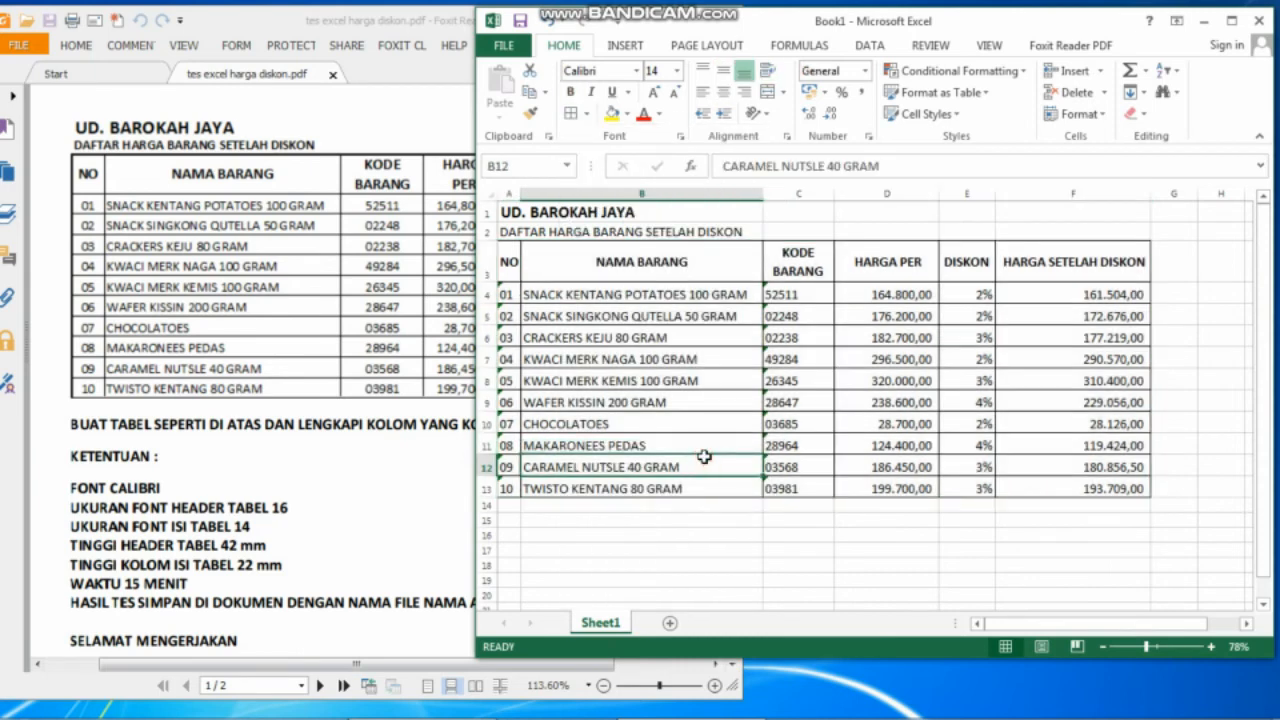
# Add a thick outside border on all four edges of table A3:F13.
pyautogui.moveTo(509, 262); pyautogui.dragTo(1069, 488)
pyautogui.click(588, 114)
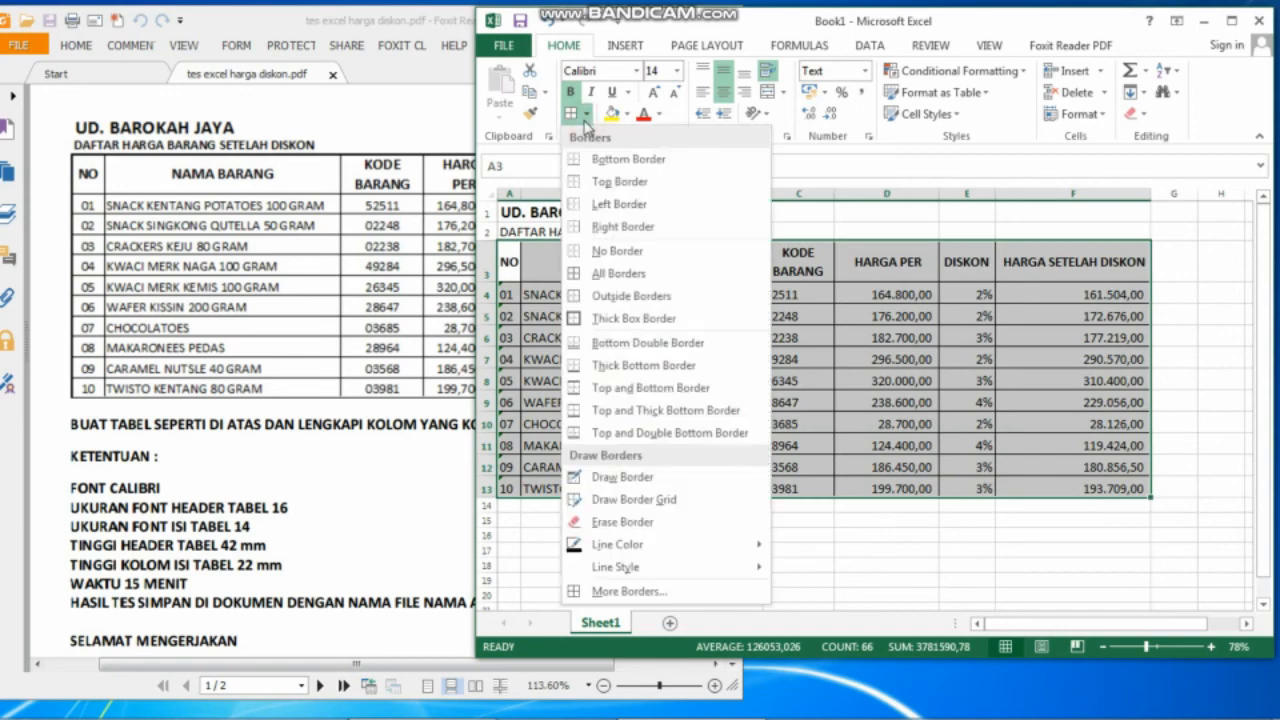
pyautogui.click(654, 591)
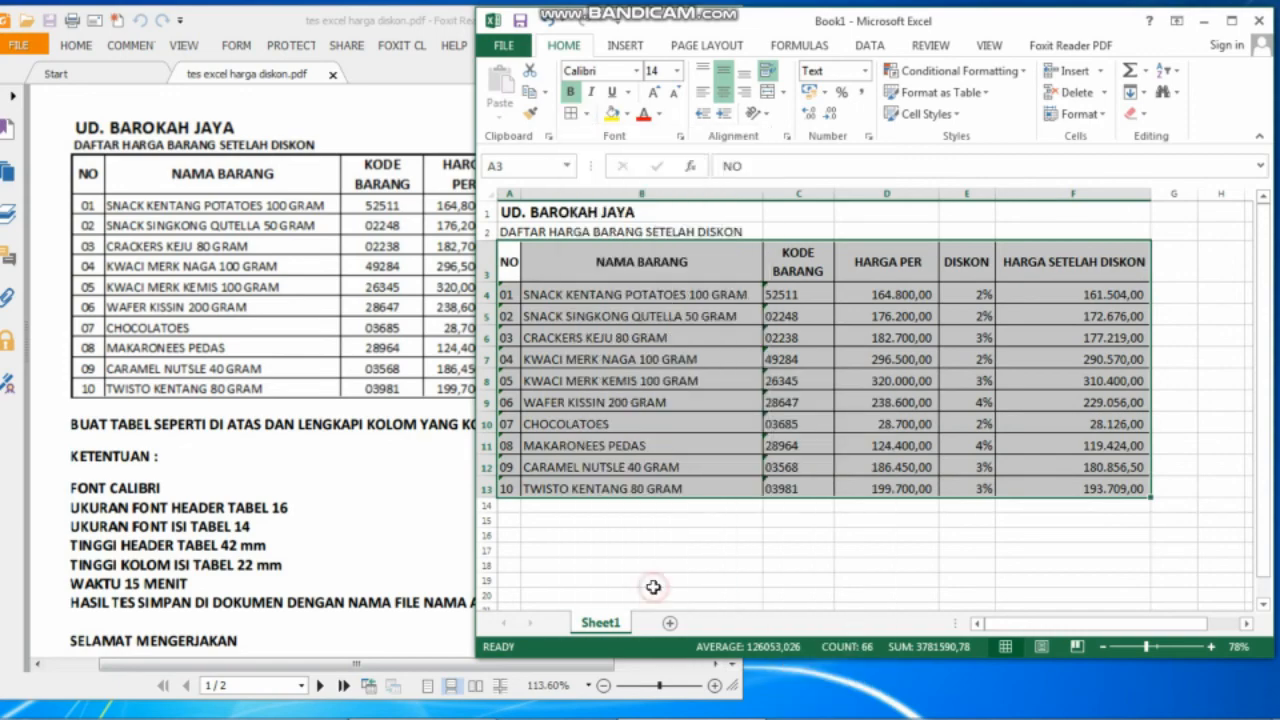
pyautogui.click(945, 262)
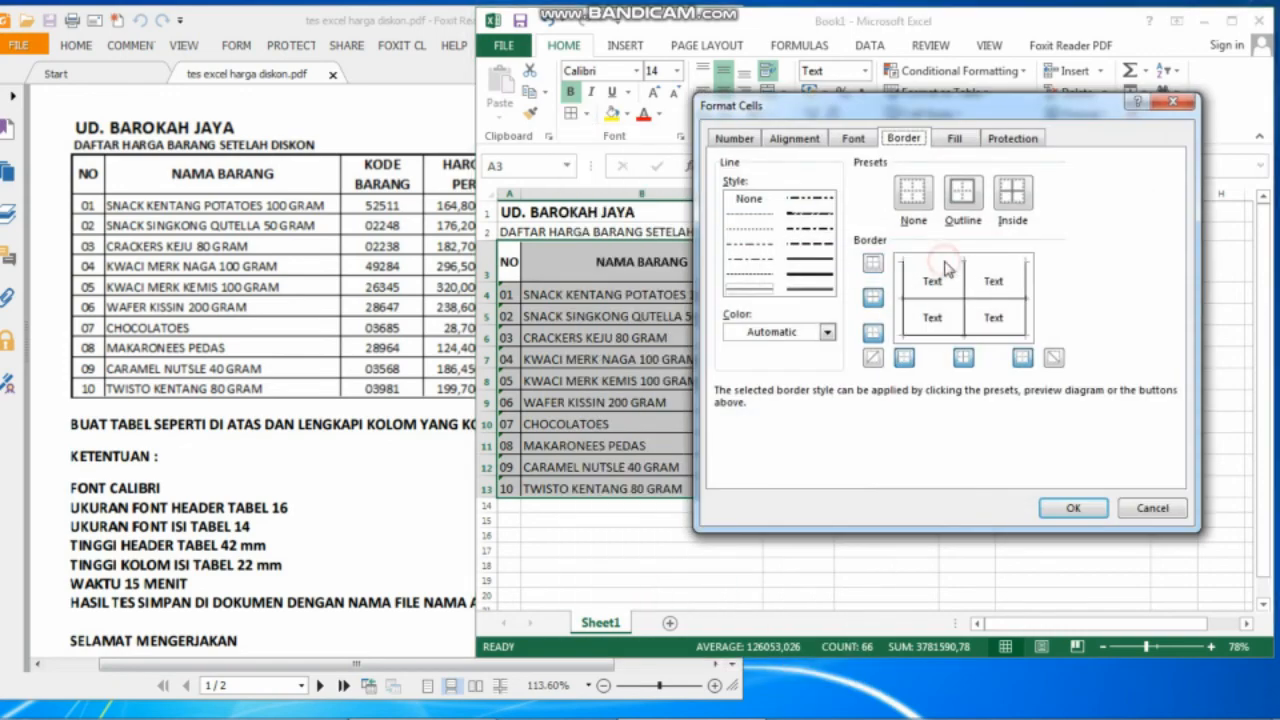
pyautogui.click(944, 262)
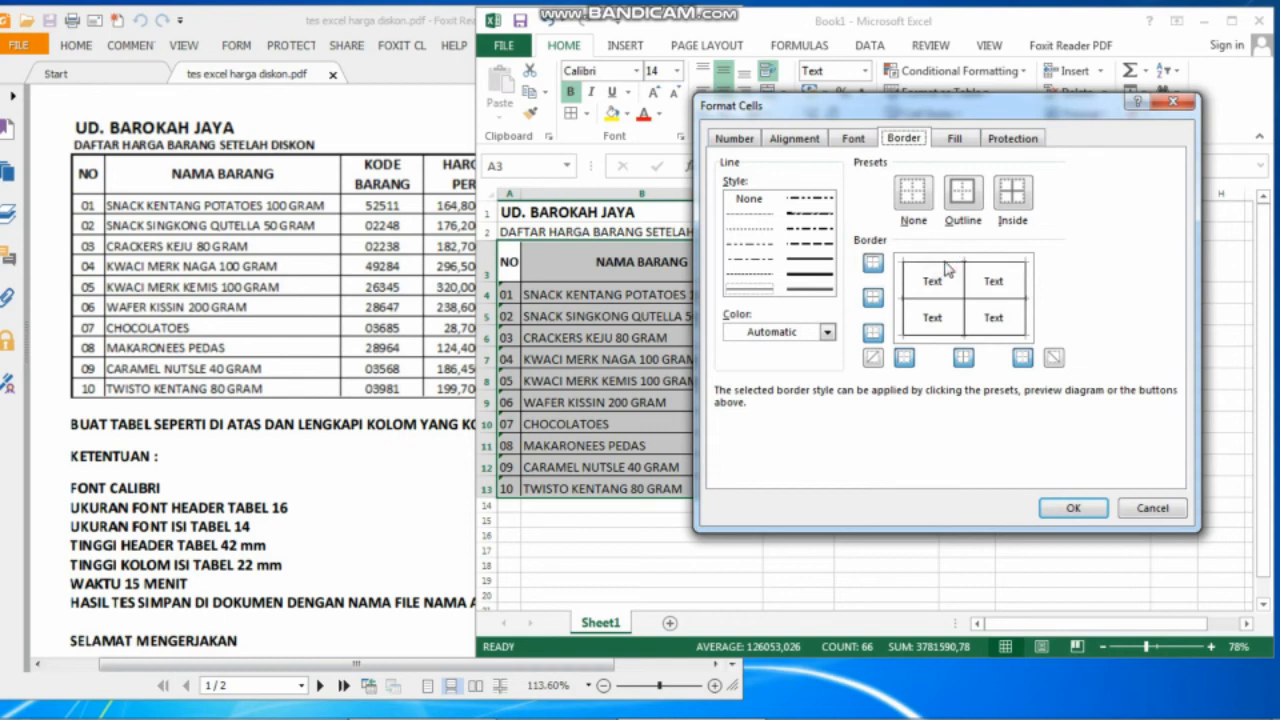
pyautogui.click(799, 268)
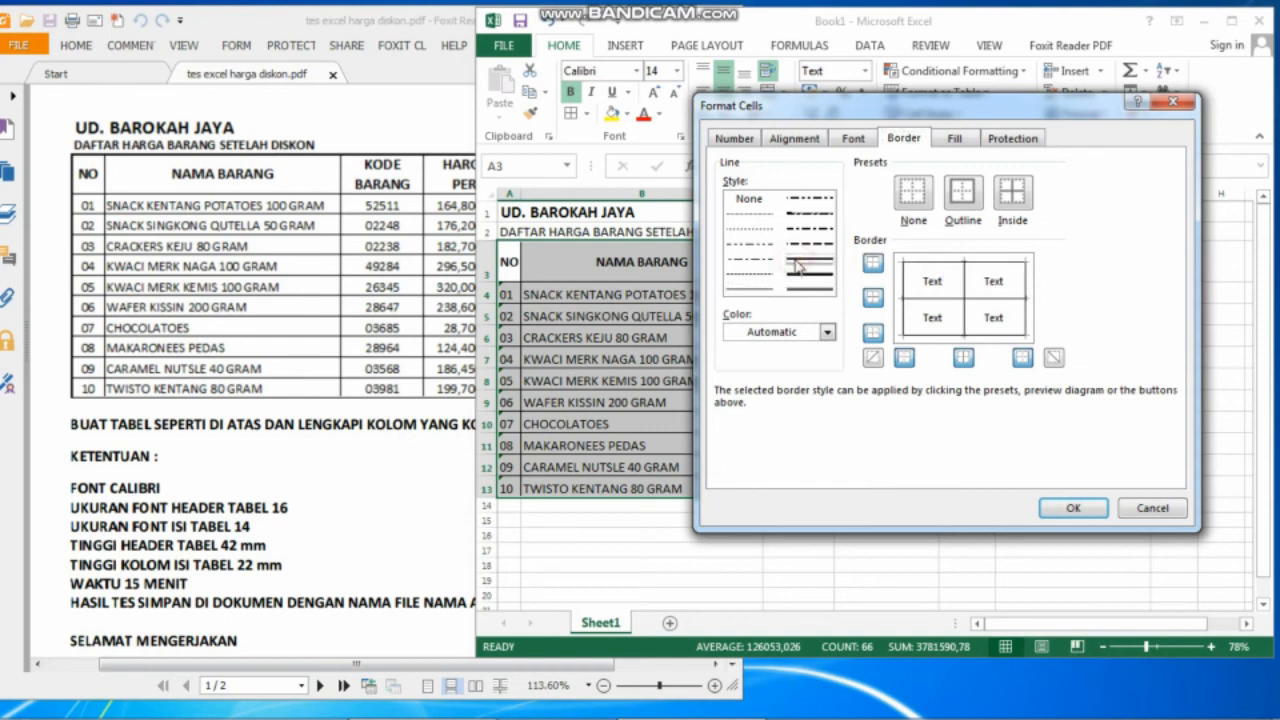
pyautogui.click(940, 261)
pyautogui.click(900, 292)
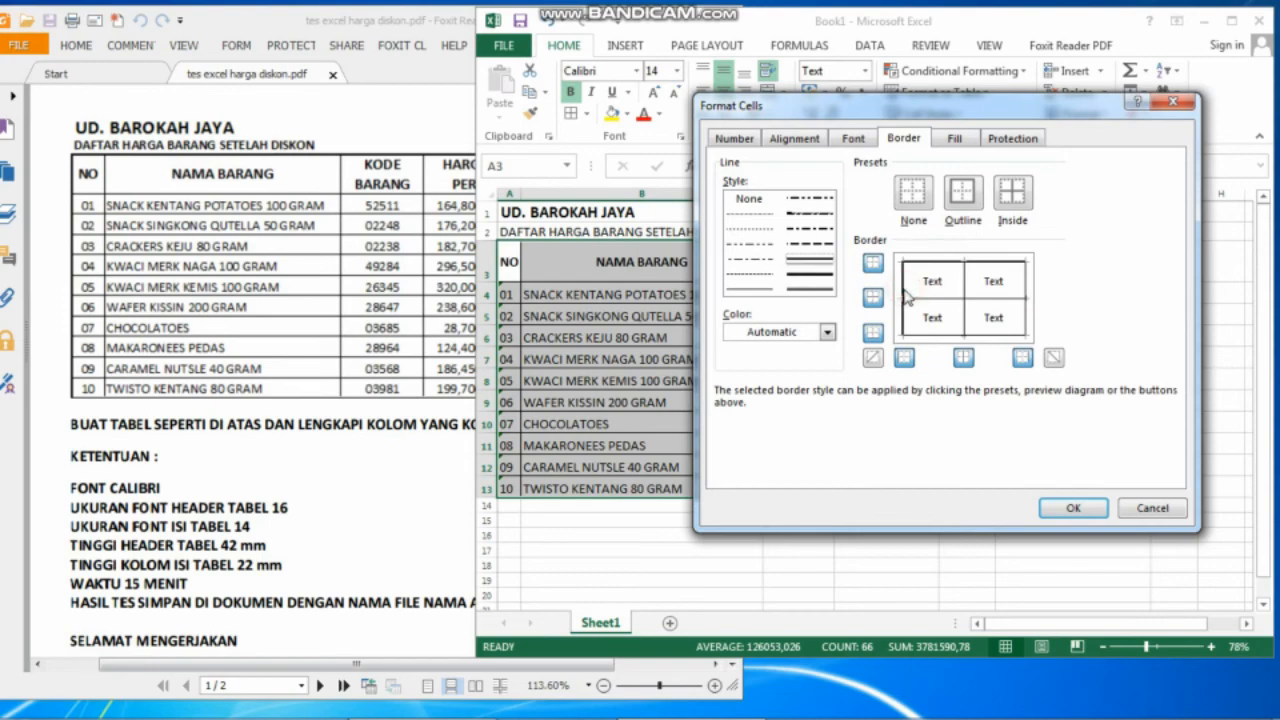
pyautogui.click(1029, 311)
pyautogui.click(1016, 336)
pyautogui.click(1071, 508)
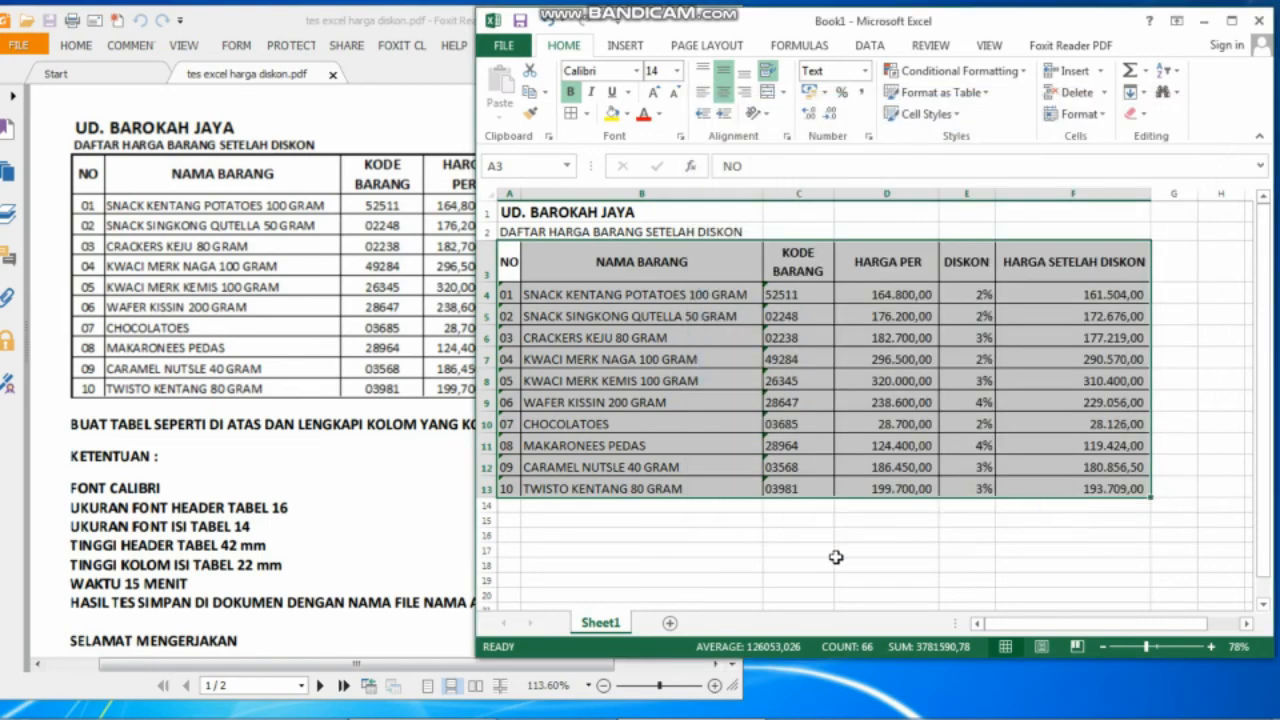
pyautogui.click(838, 556)
pyautogui.click(335, 518)
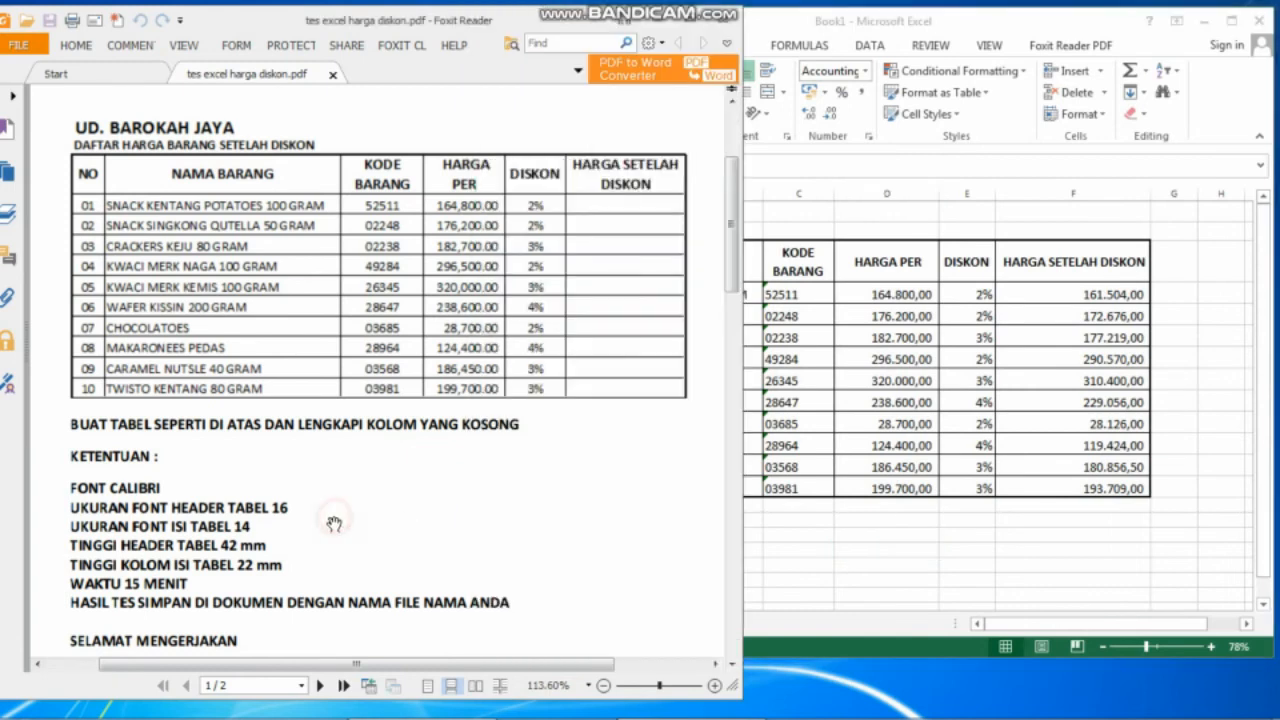
# Narrow columns D and F so the HARGA SETELAH DISKON header wraps onto two lines.
pyautogui.click(970, 465)
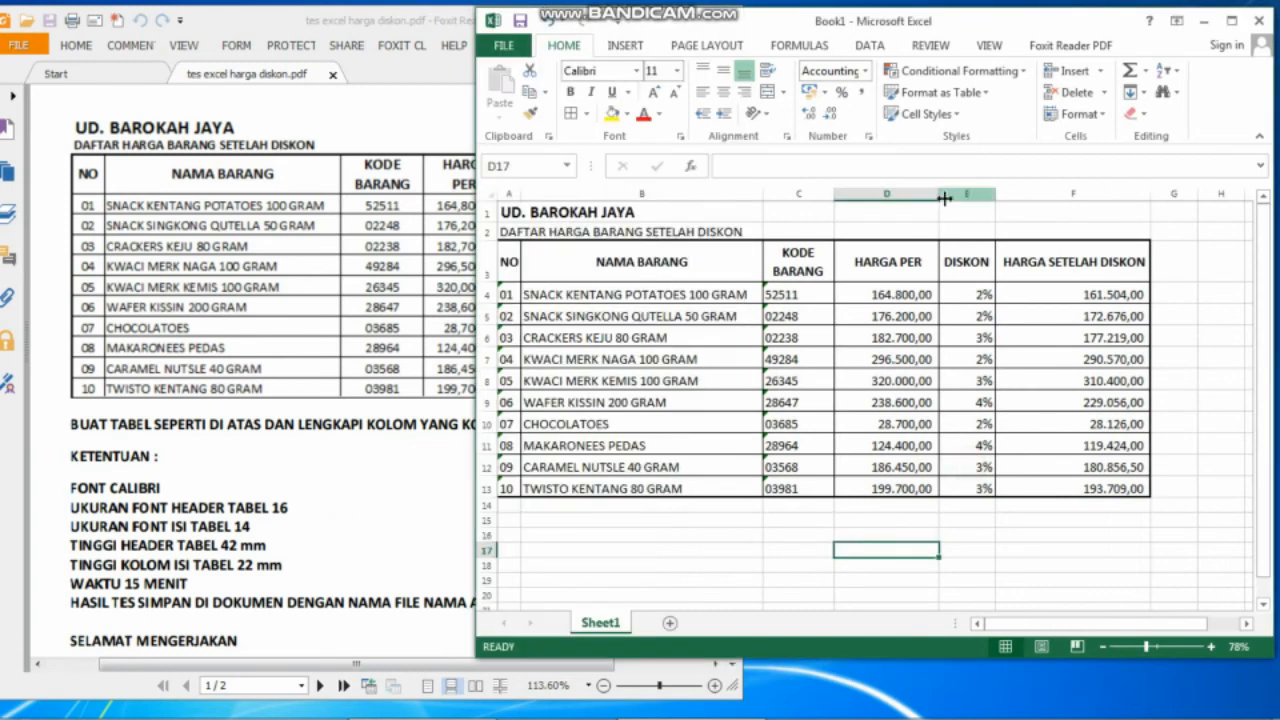
pyautogui.moveTo(939, 194)
pyautogui.mouseDown()
pyautogui.moveTo(904, 195)
pyautogui.moveTo(920, 198)
pyautogui.mouseUp()
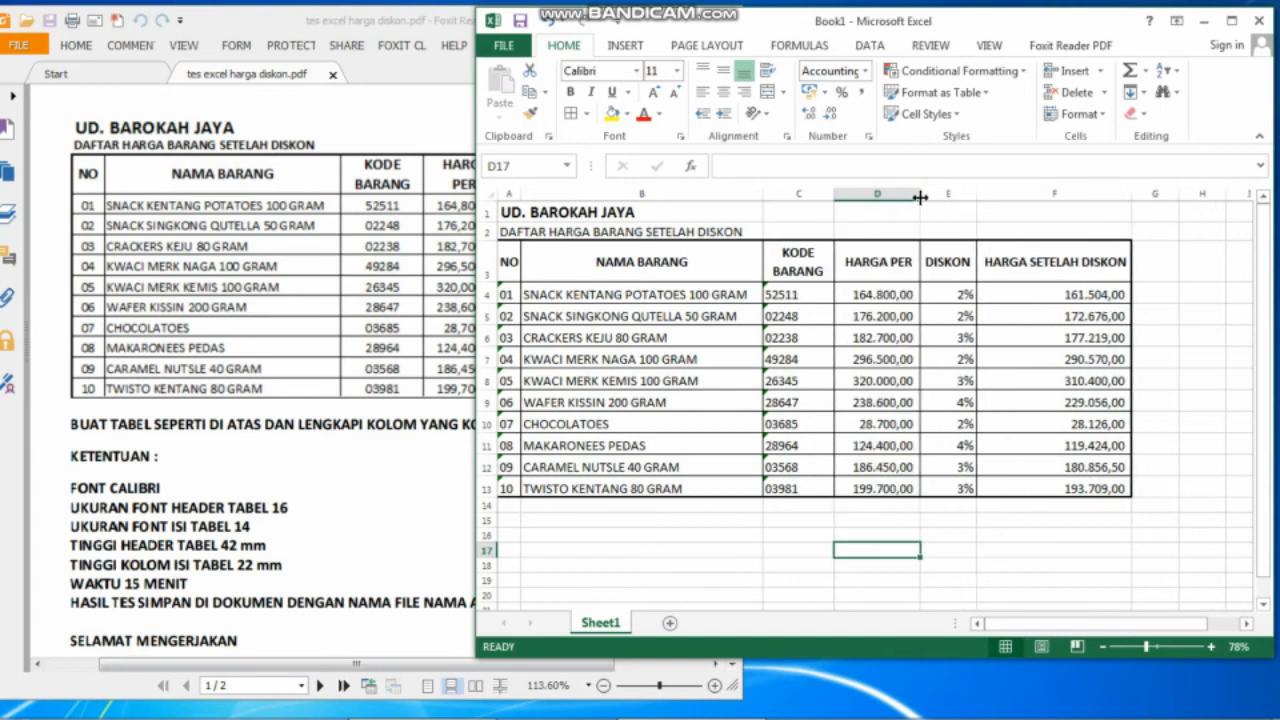
pyautogui.moveTo(1133, 196); pyautogui.dragTo(1085, 197)
pyautogui.click(1135, 208)
pyautogui.click(1098, 288)
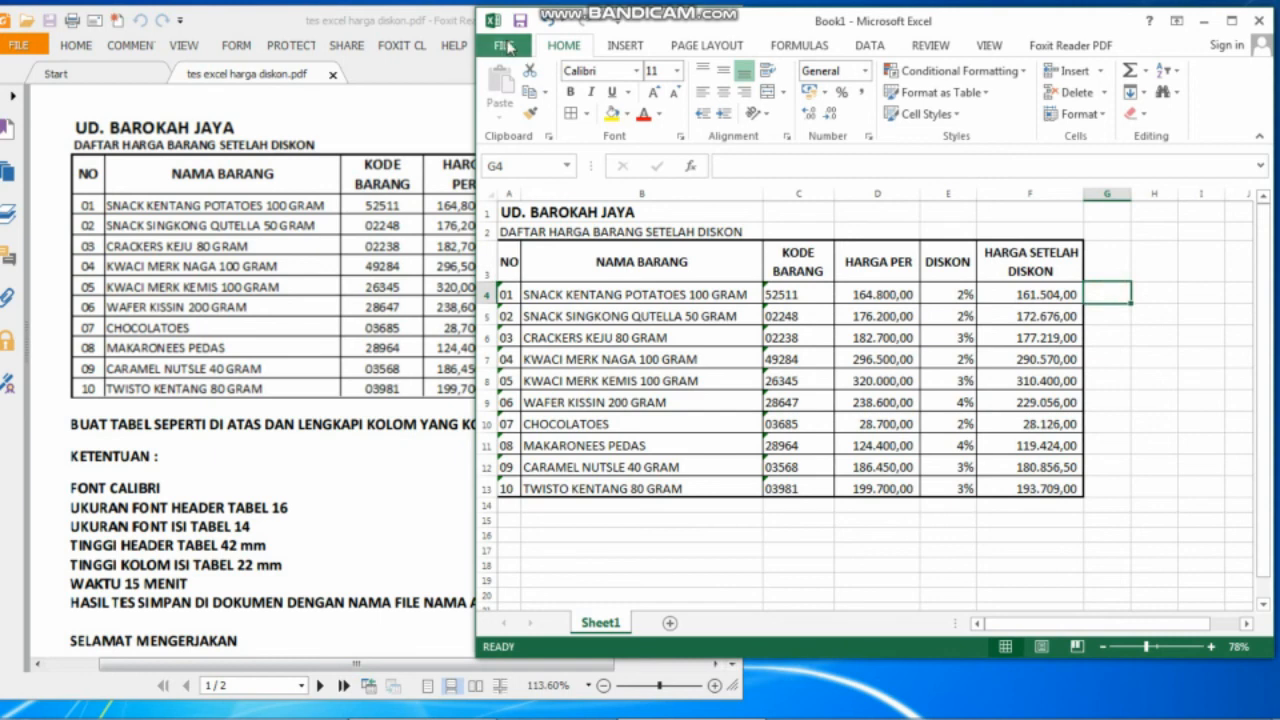
# Set the page orientation to Landscape.
pyautogui.click(697, 48)
pyautogui.click(674, 88)
pyautogui.click(686, 182)
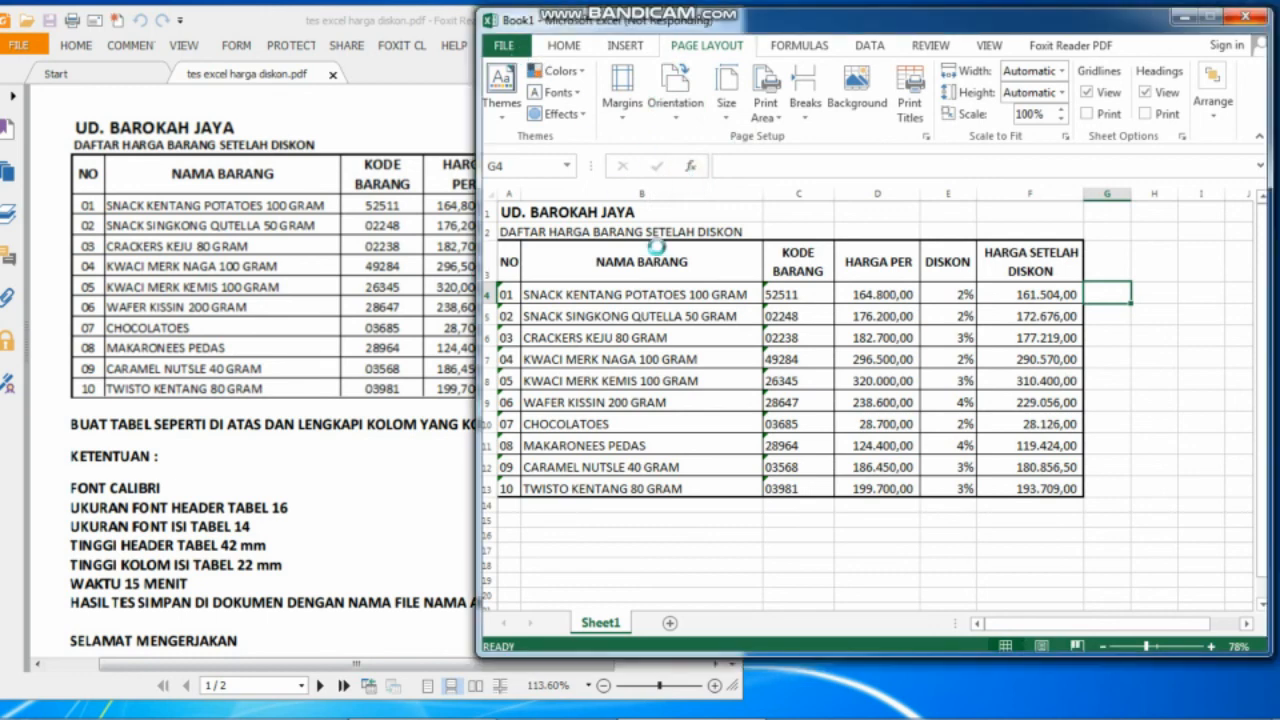
# Preview the discount table fitting on one landscape A4 page, then return to the maximized worksheet.
pyautogui.click(492, 46)
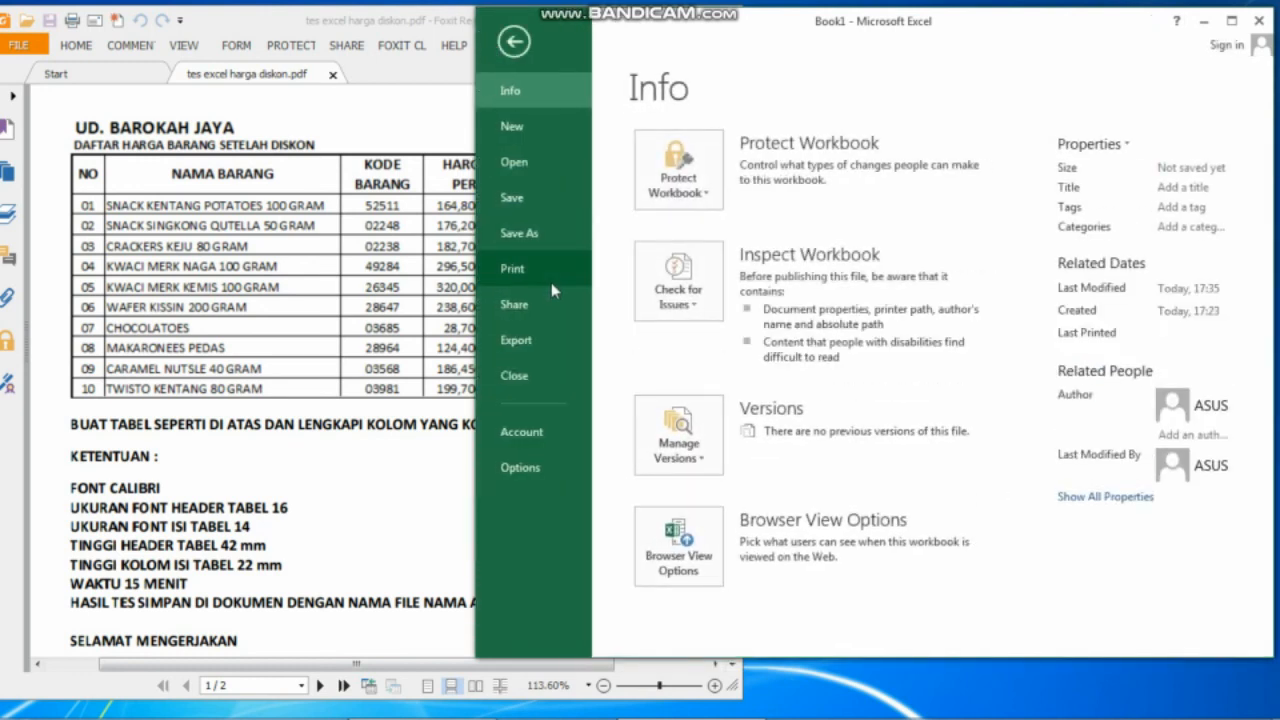
pyautogui.click(555, 273)
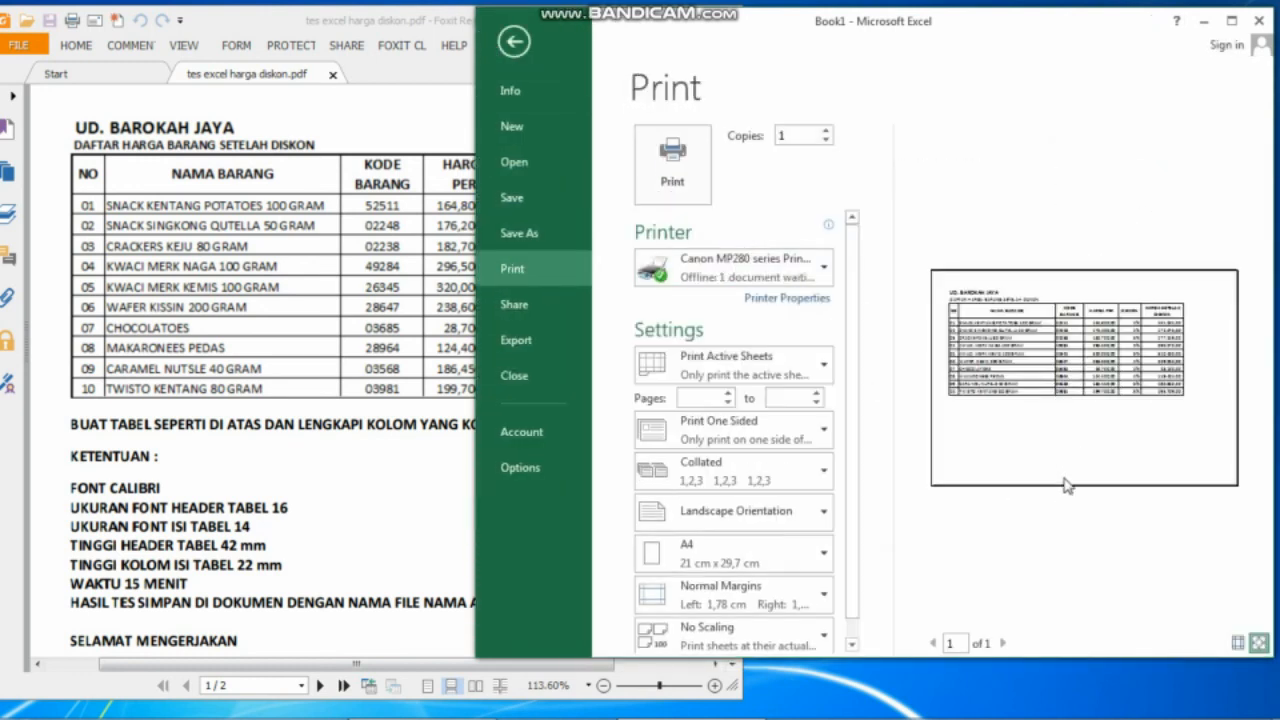
pyautogui.click(1233, 20)
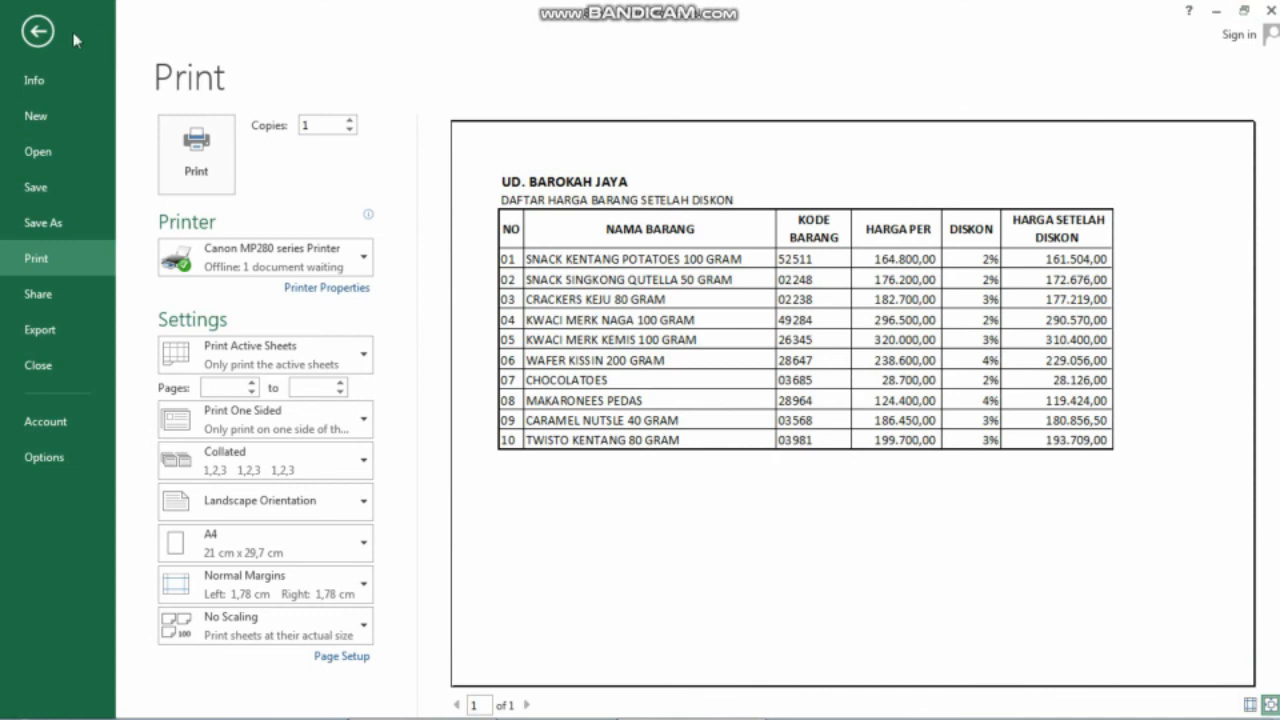
pyautogui.click(38, 32)
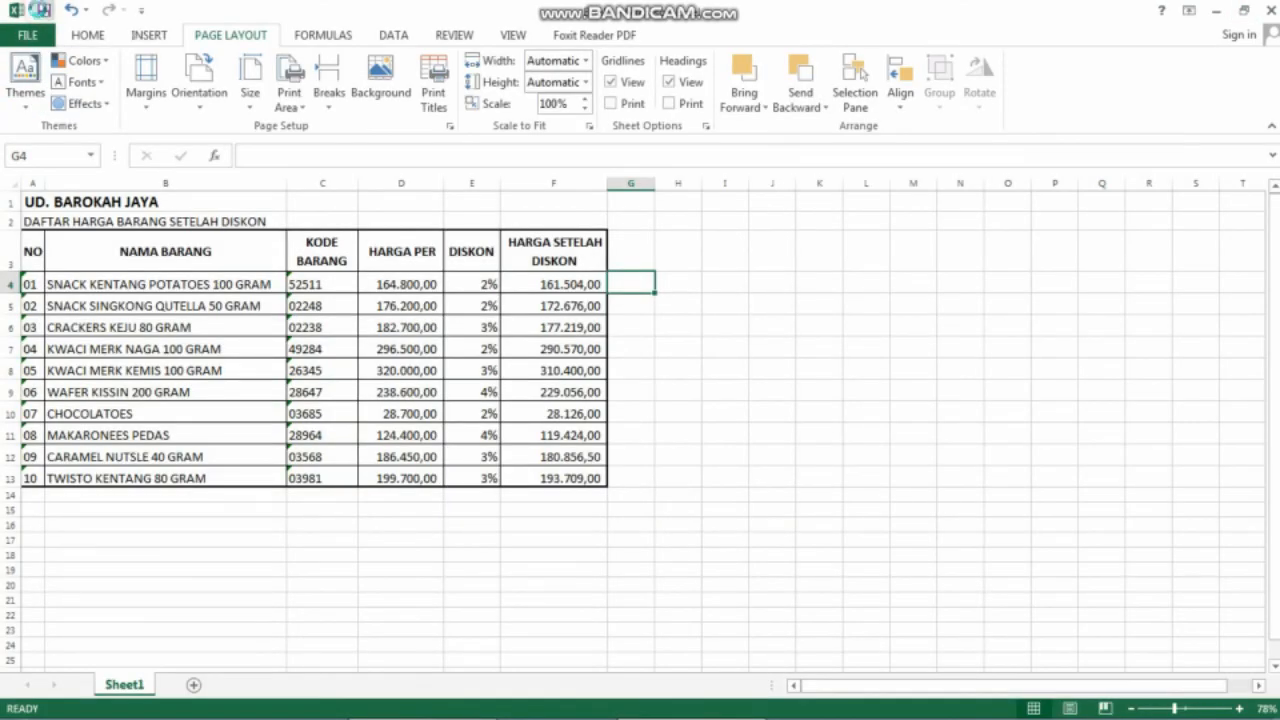
# Save the workbook in the Documents folder with the student's full name as the file name.
pyautogui.hotkey('ctrl', 's')
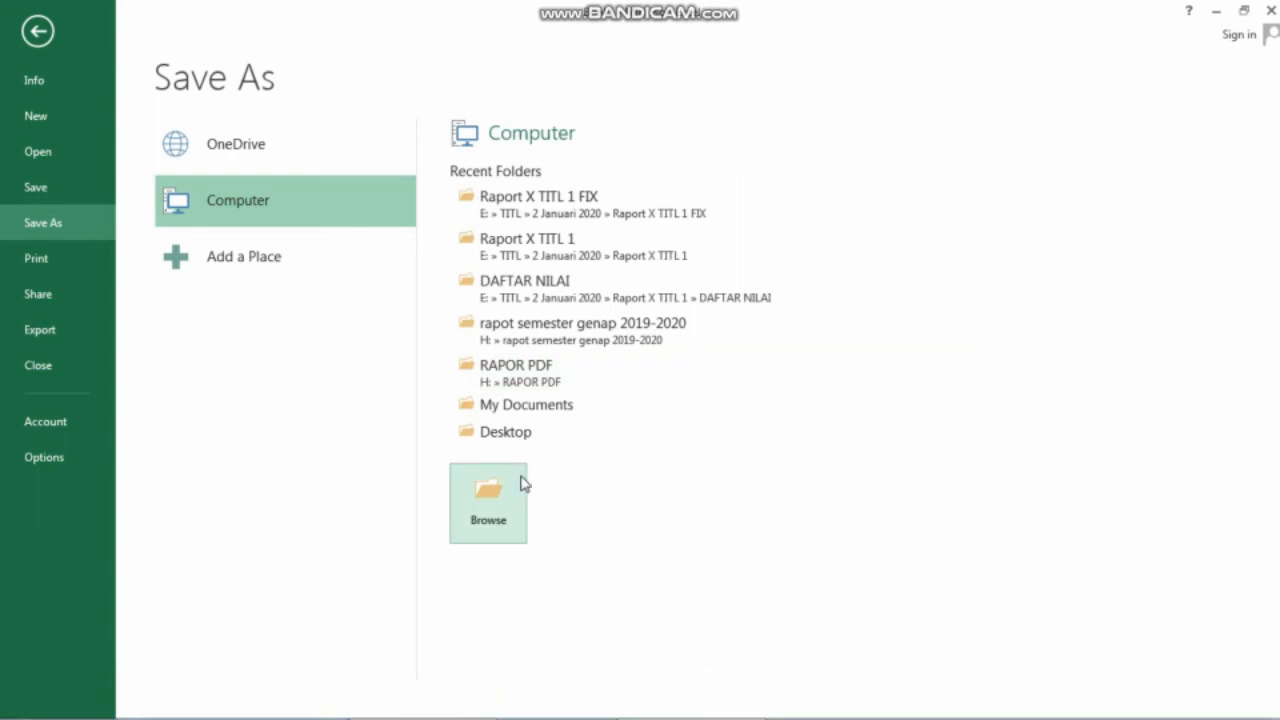
pyautogui.click(526, 404)
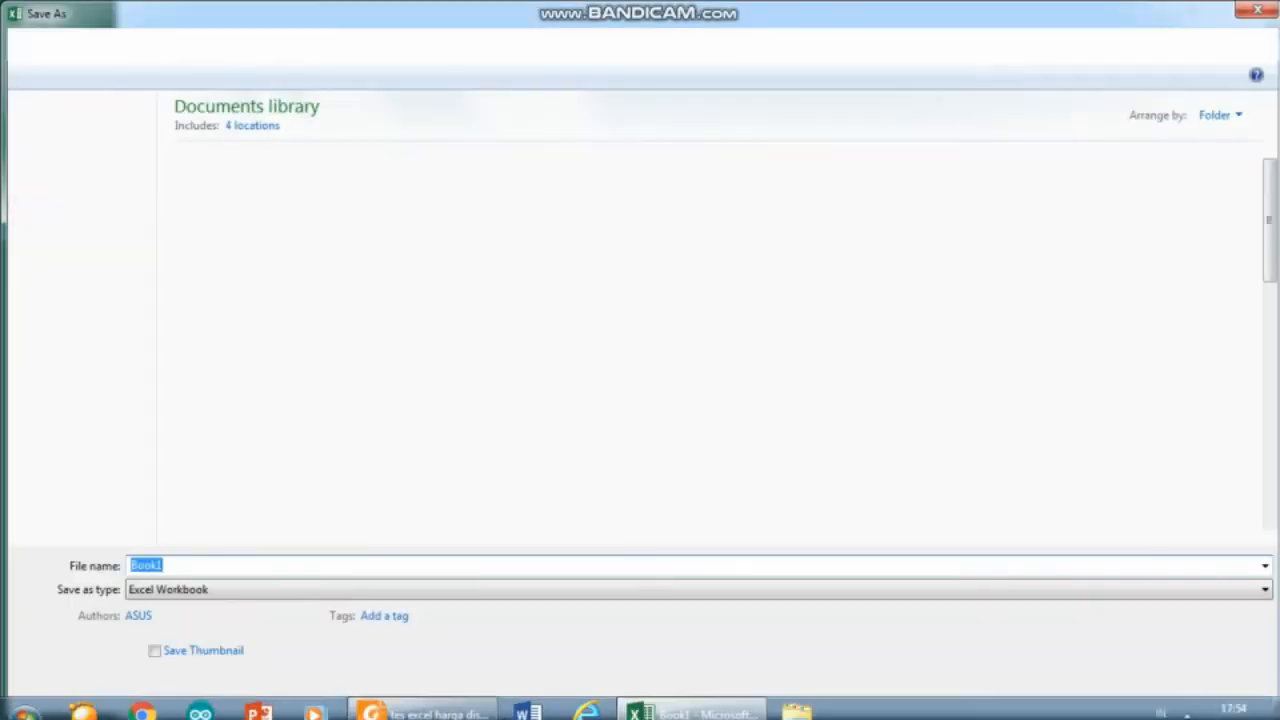
pyautogui.click(440, 705)
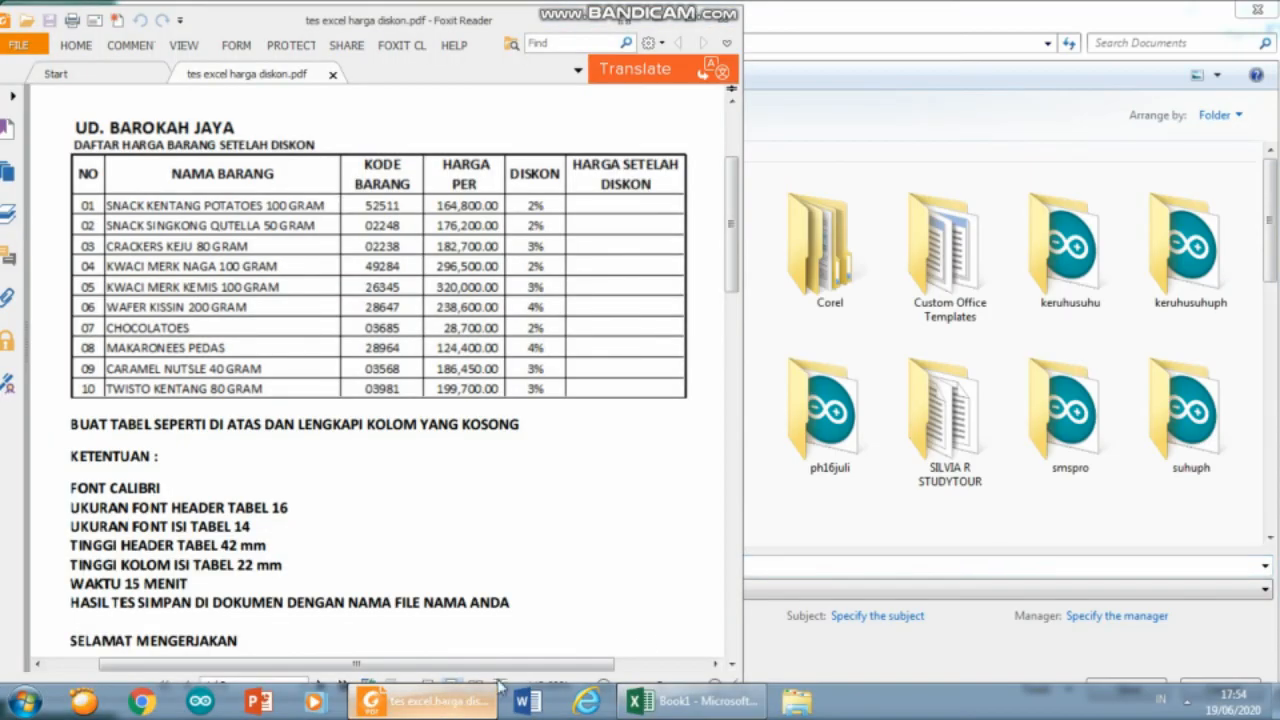
pyautogui.click(692, 702)
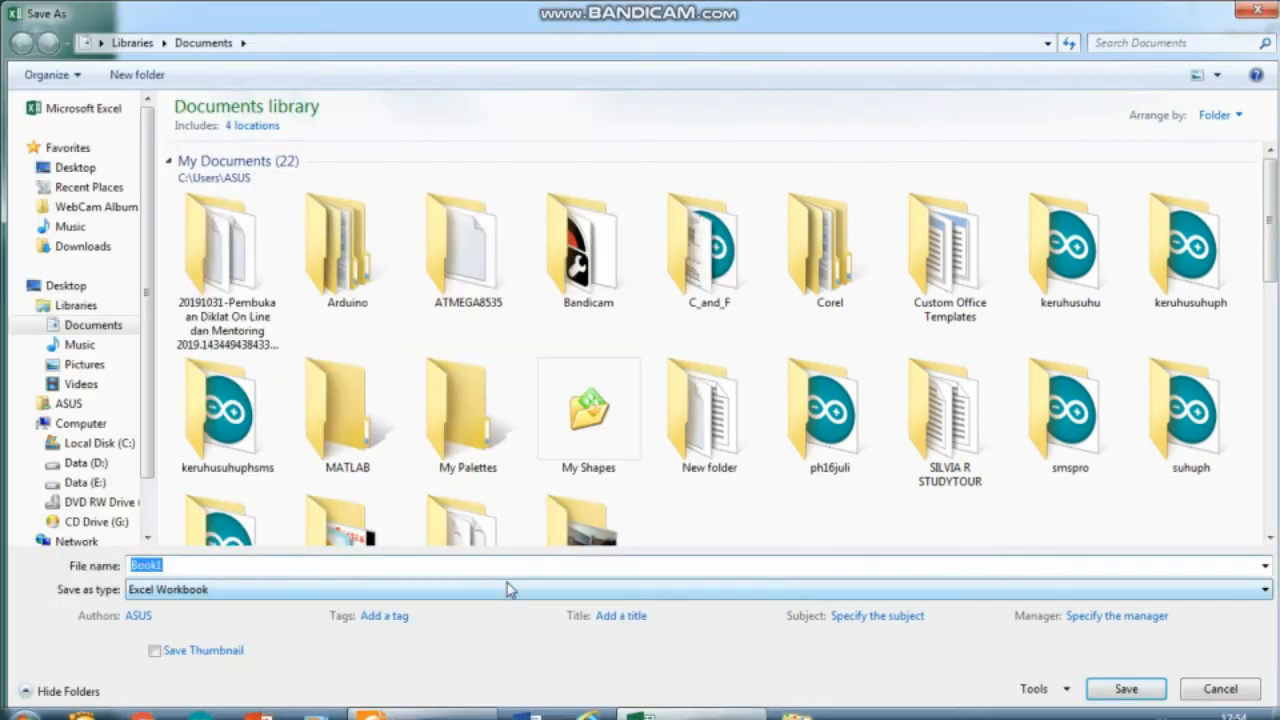
pyautogui.press('Escape')
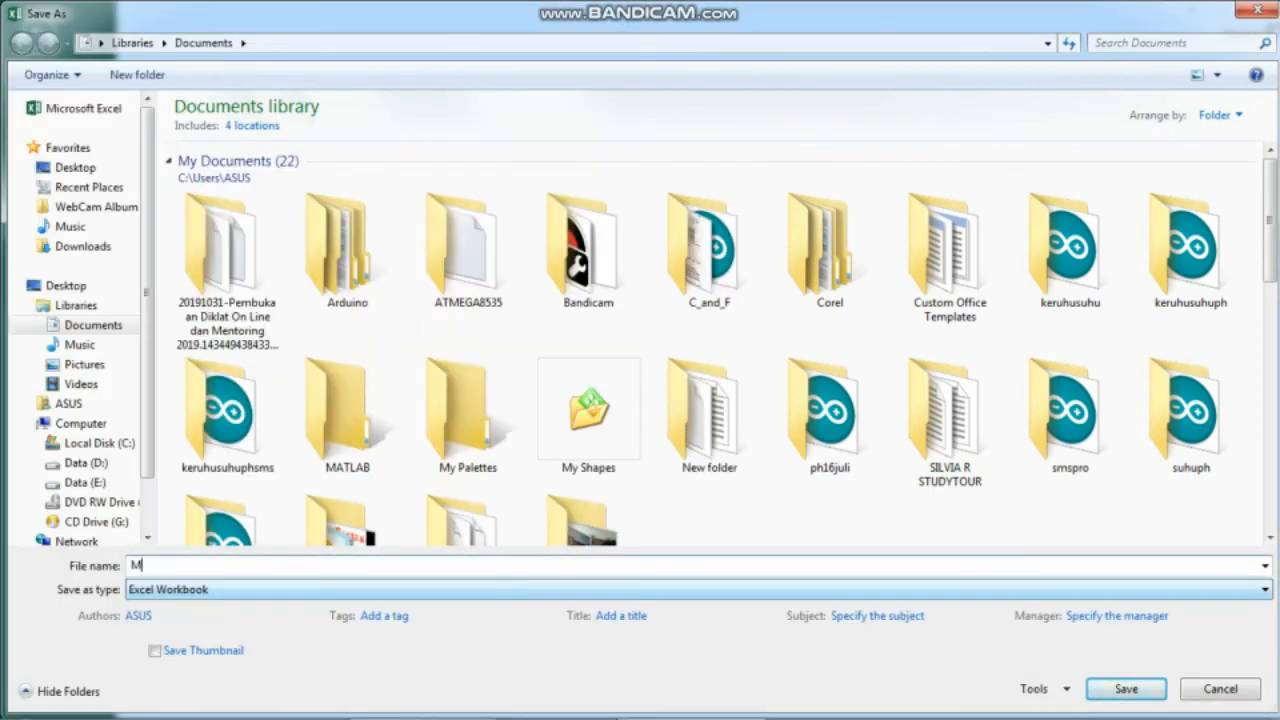
pyautogui.press('Return')
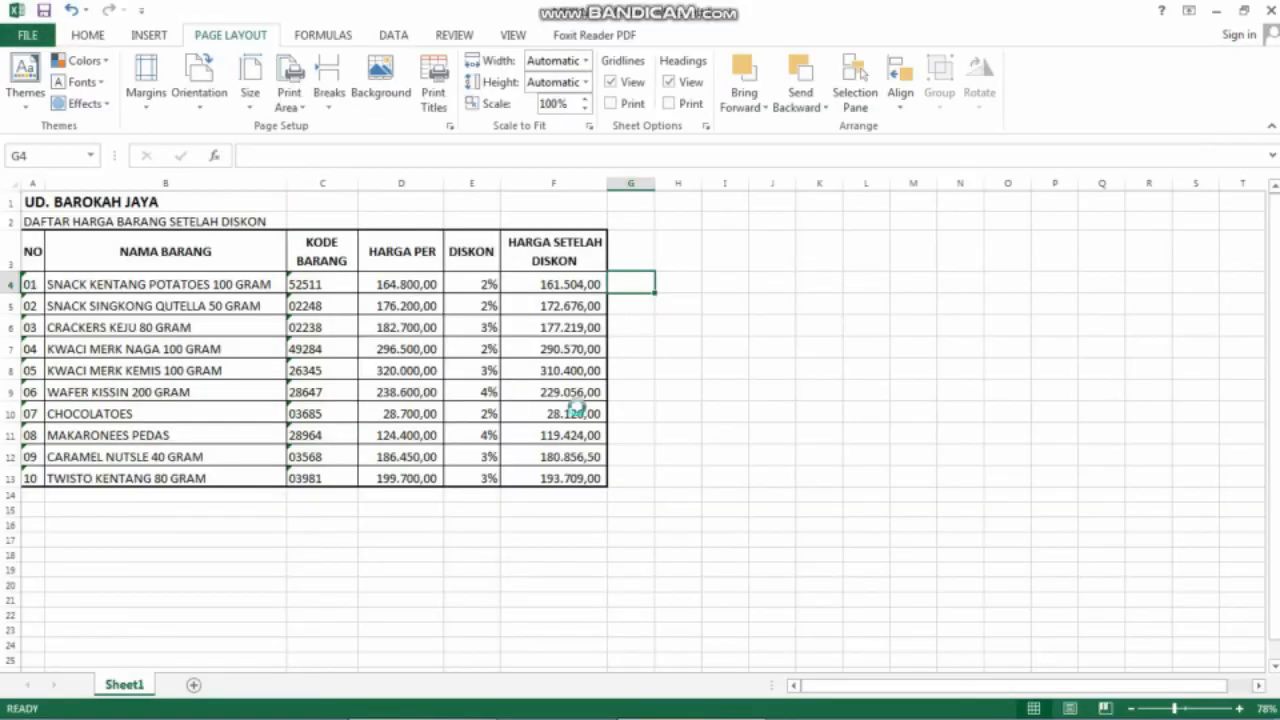